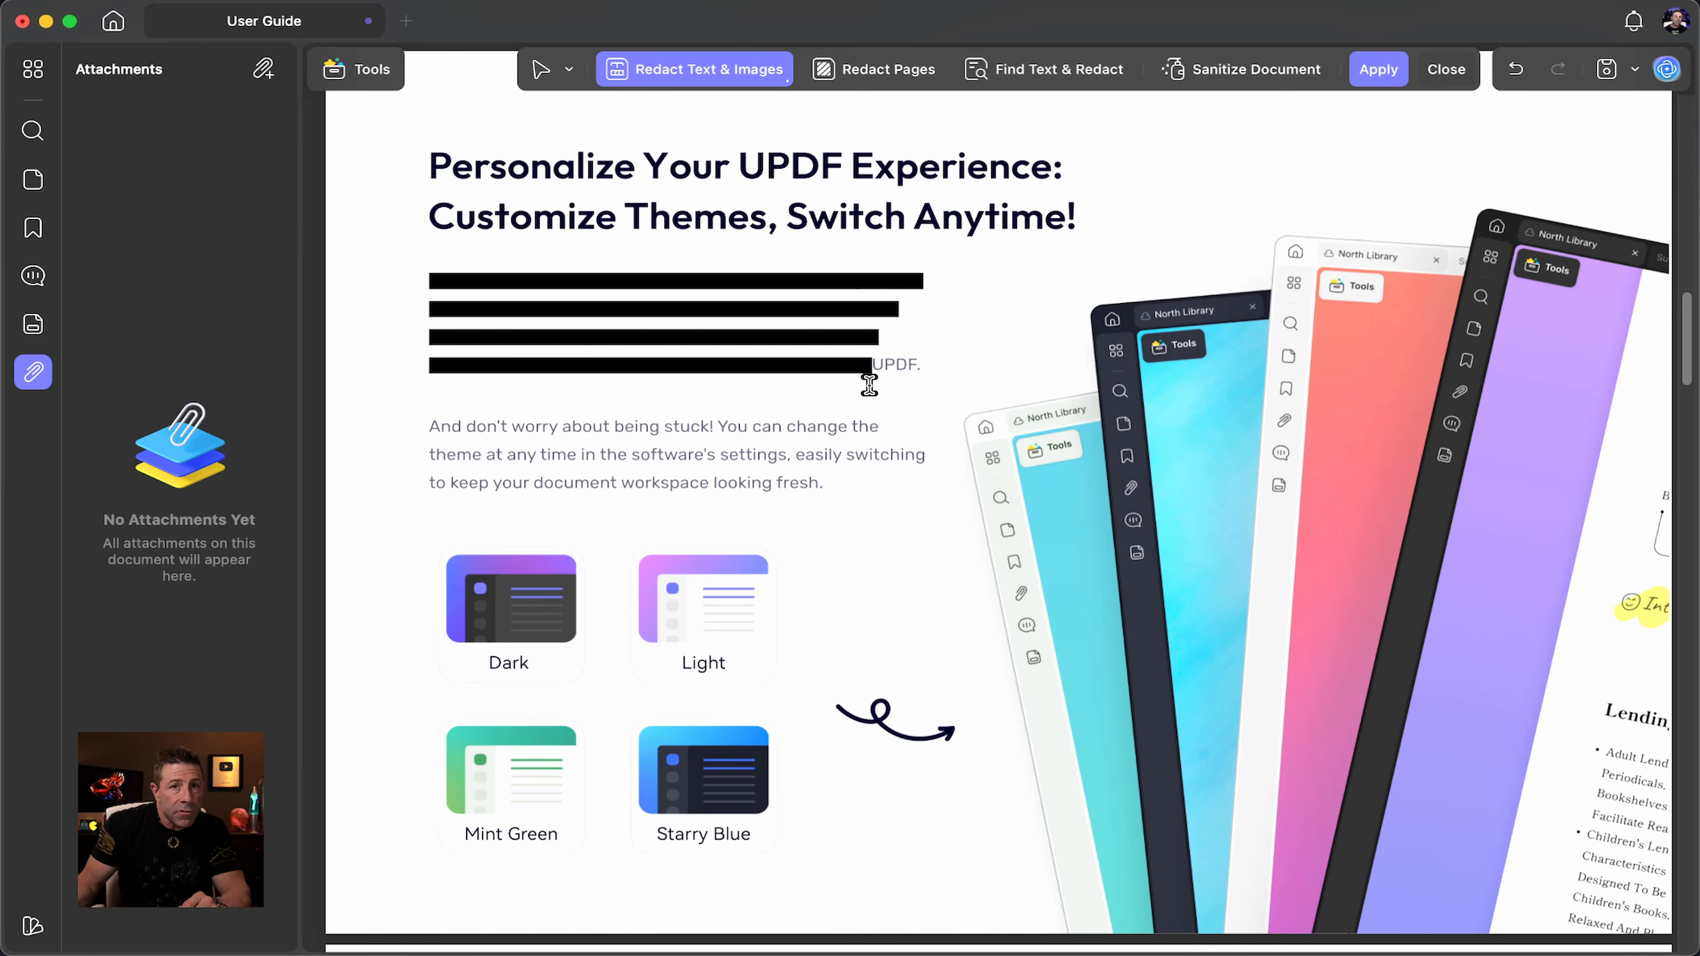
# Step: Undo the last redaction of the first paragraph and switch the document to Edit mode
pyautogui.press('super+z')
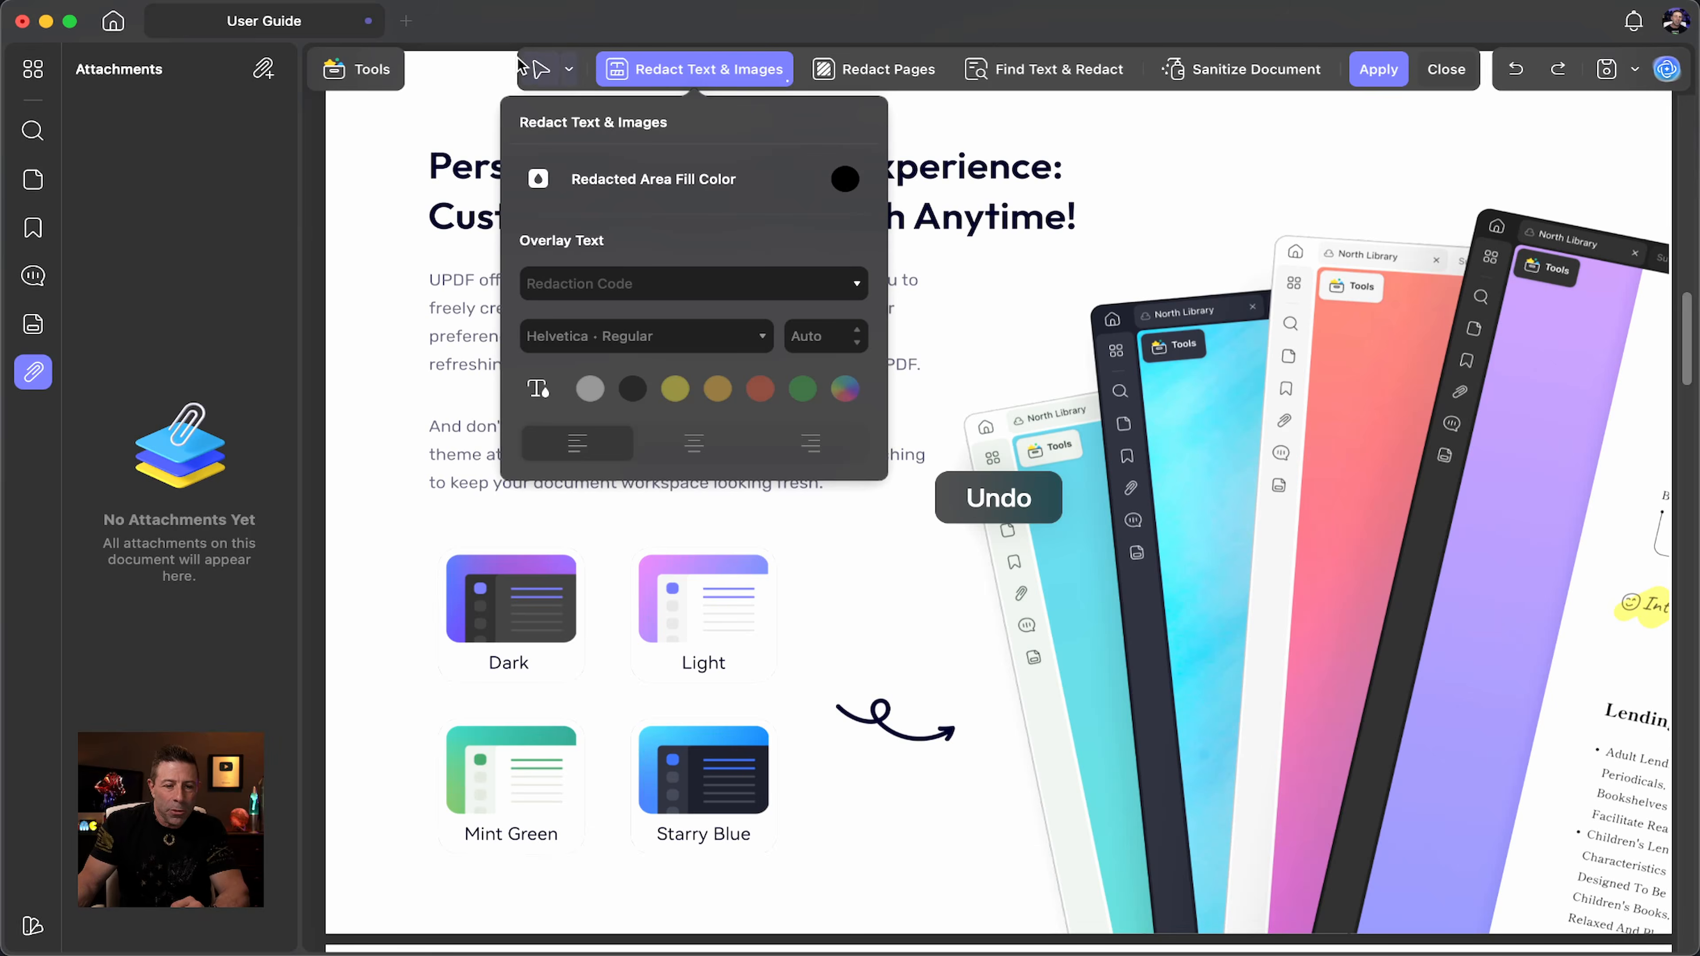
pyautogui.click(356, 74)
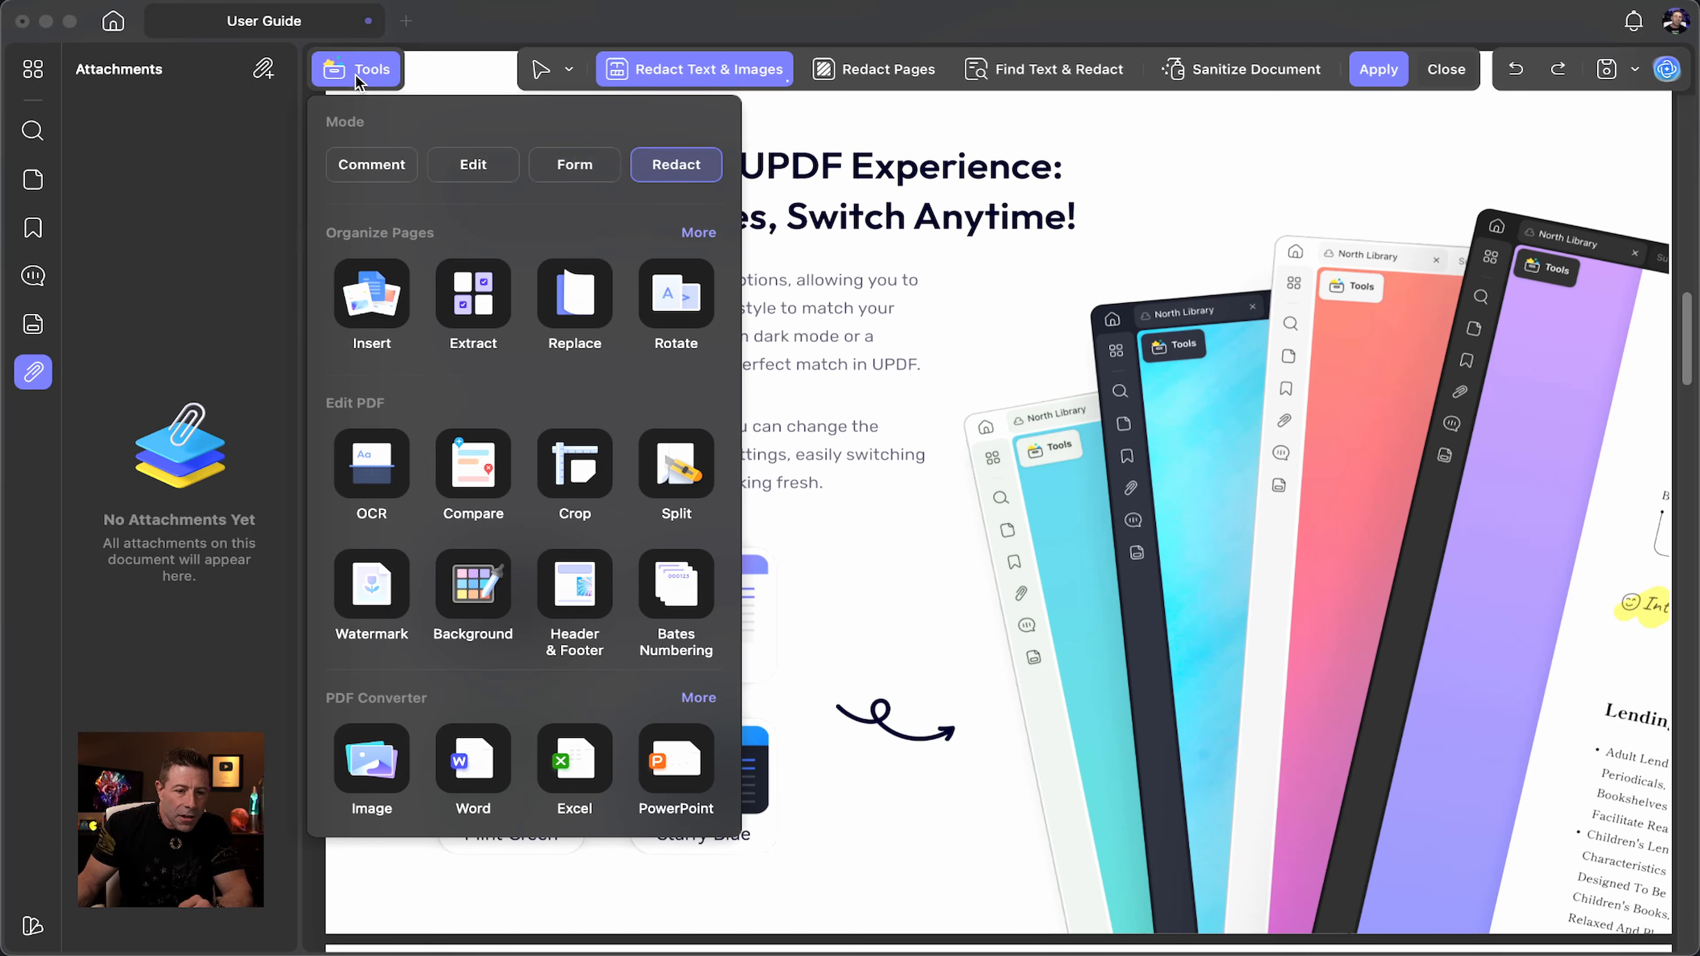
pyautogui.click(578, 173)
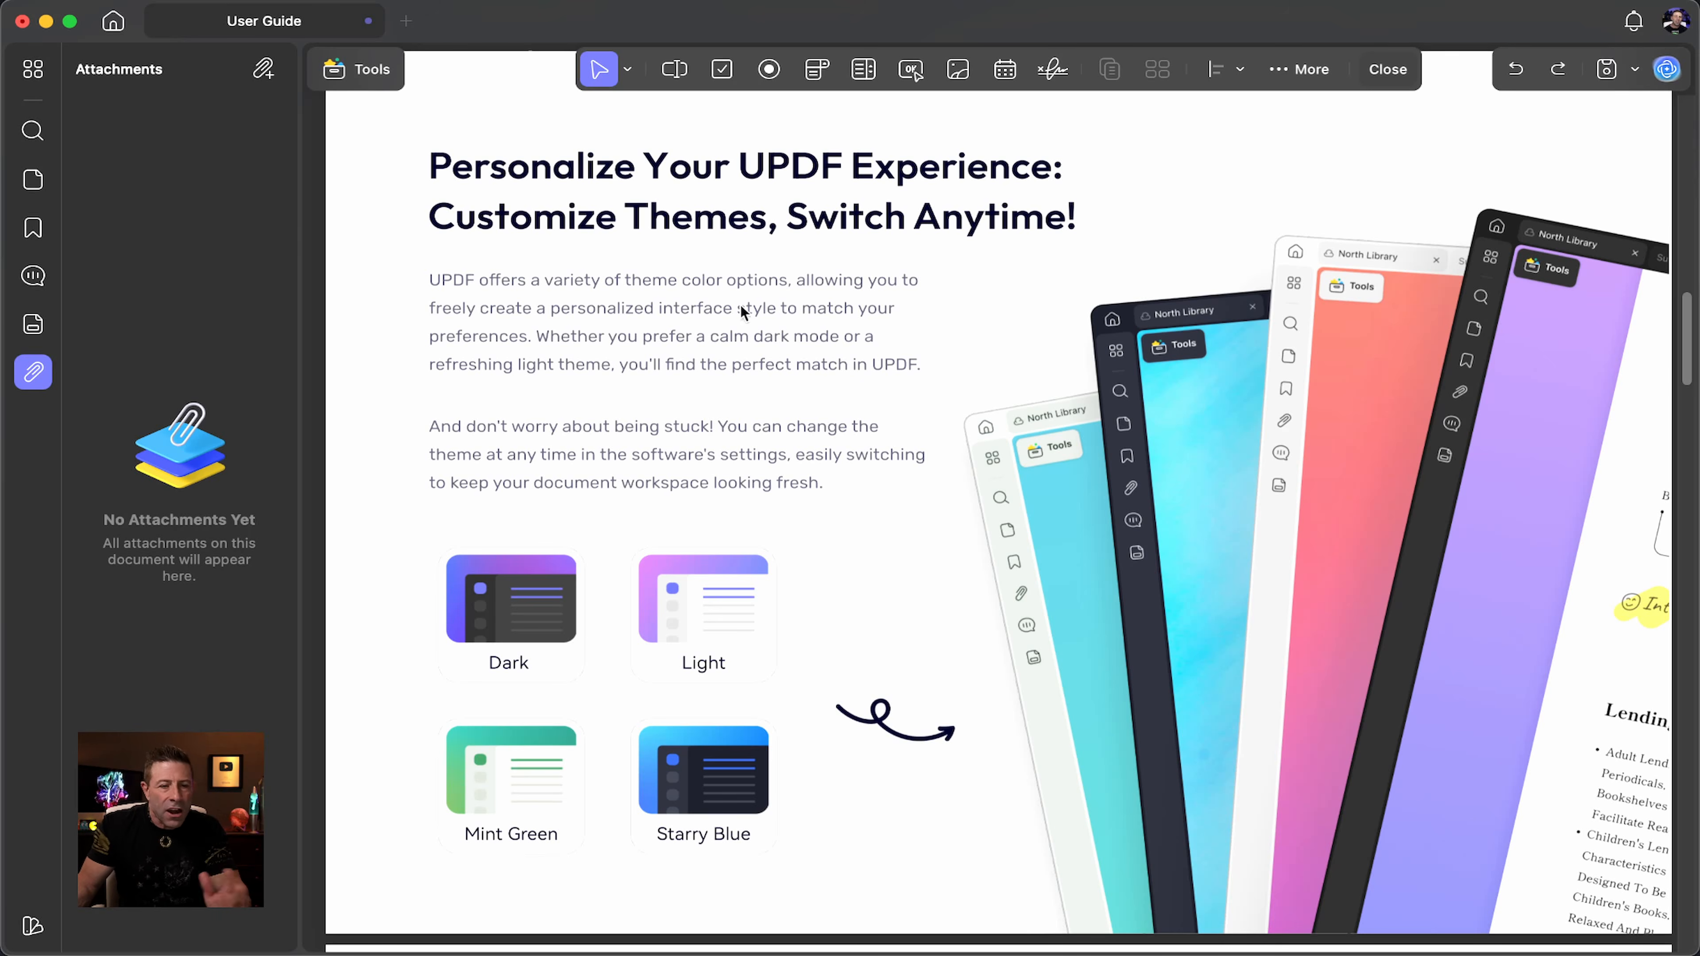
pyautogui.click(373, 72)
pyautogui.click(478, 165)
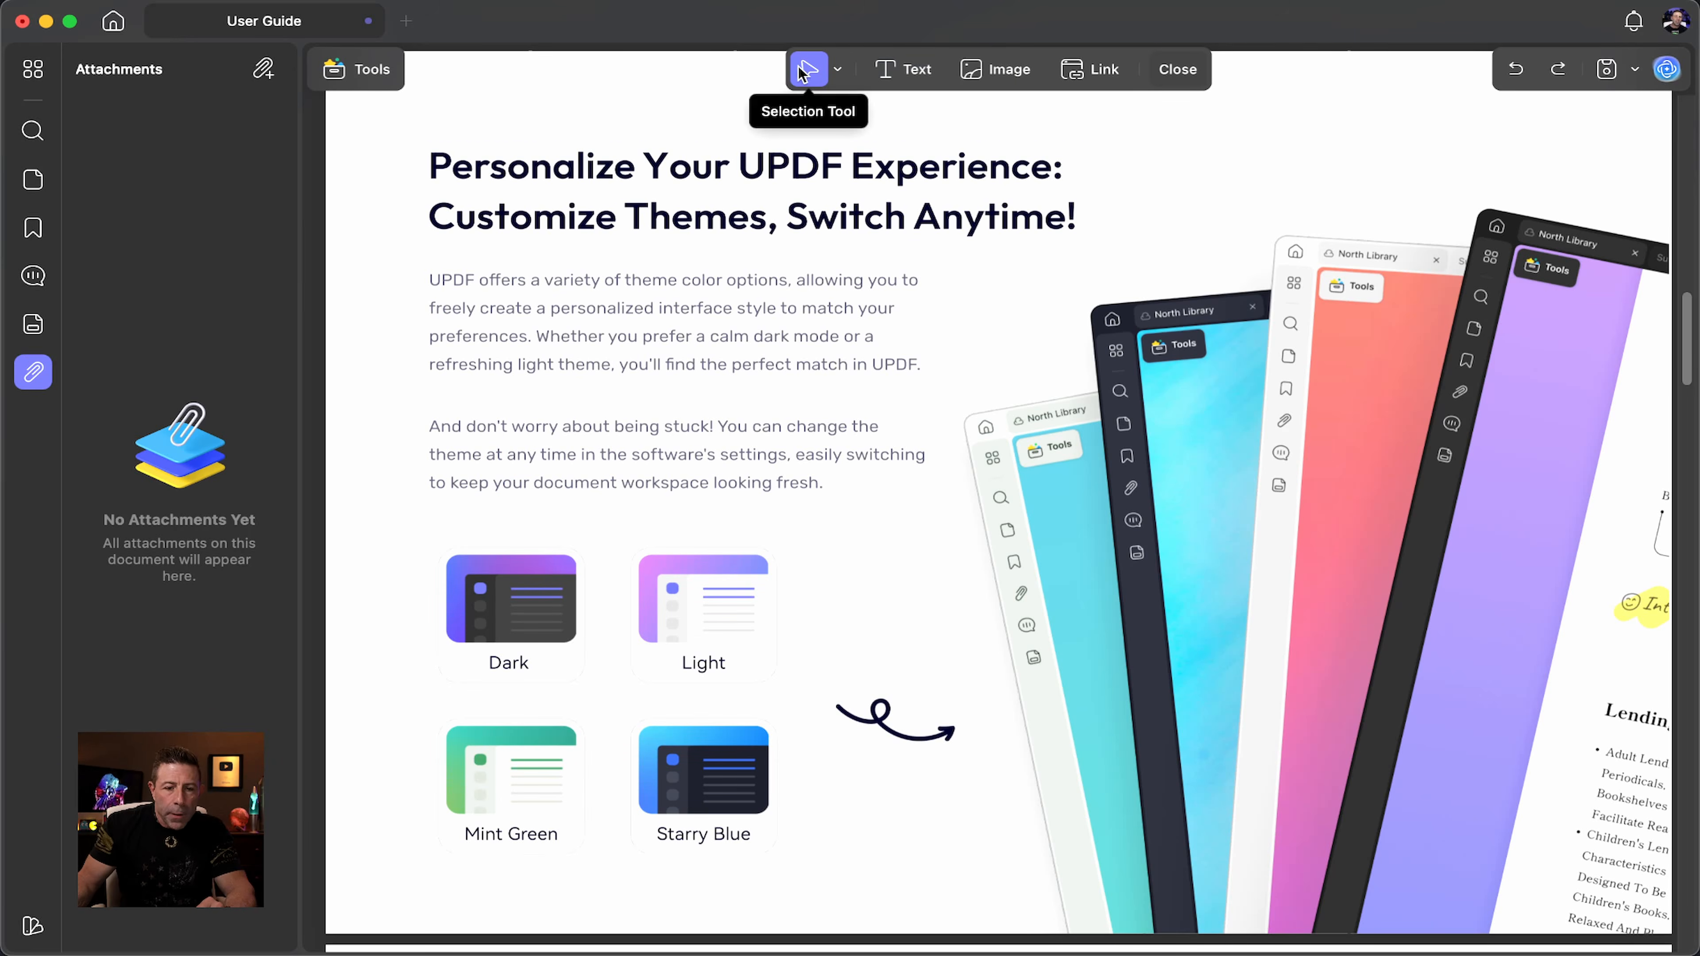
# Step: Try moving the large theme preview image over the heading and paragraphs, and undo the move
pyautogui.click(1299, 525)
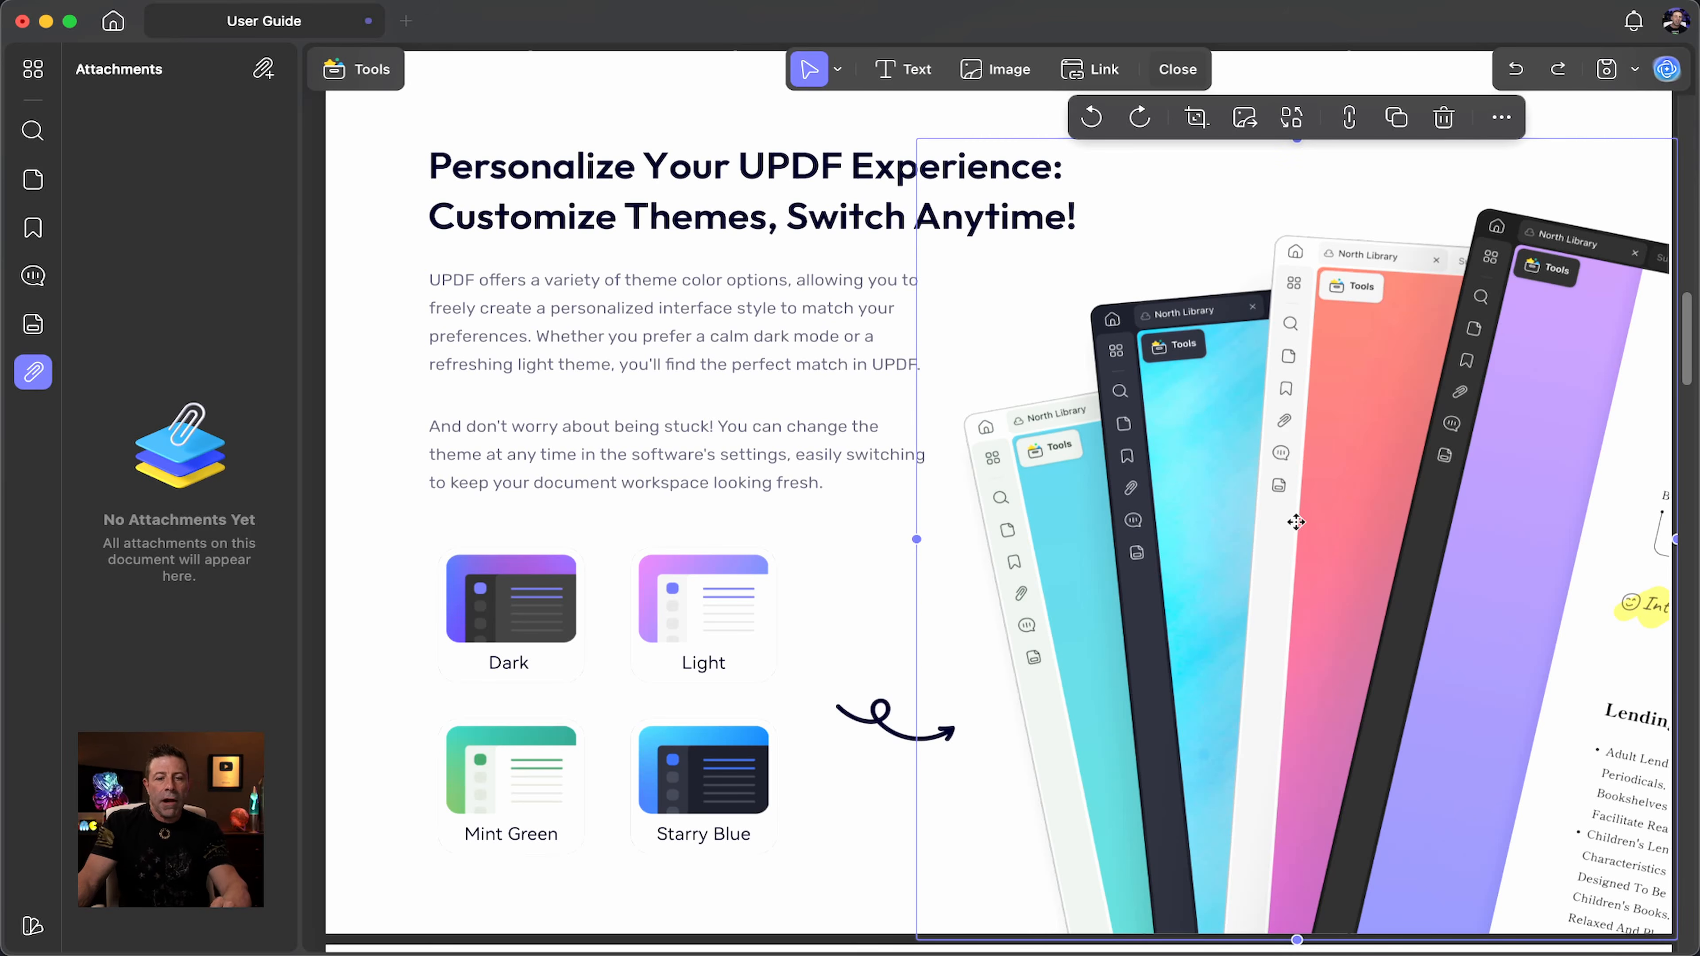
pyautogui.moveTo(1296, 523); pyautogui.dragTo(811, 338)
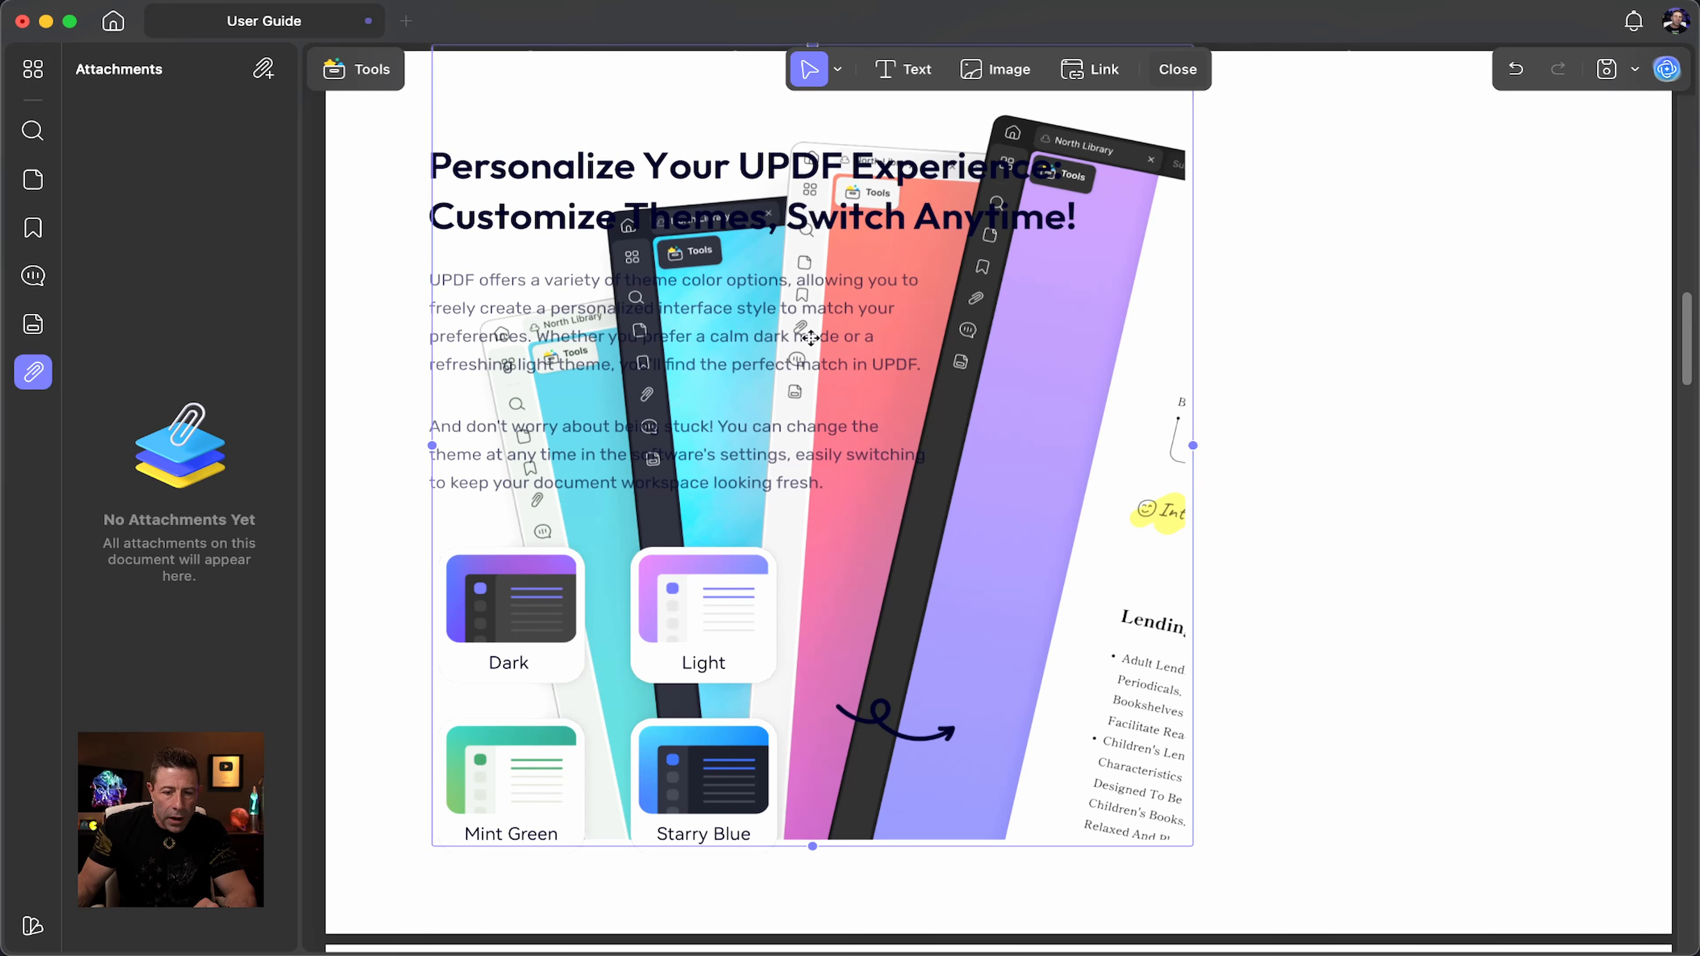
pyautogui.press('super+z')
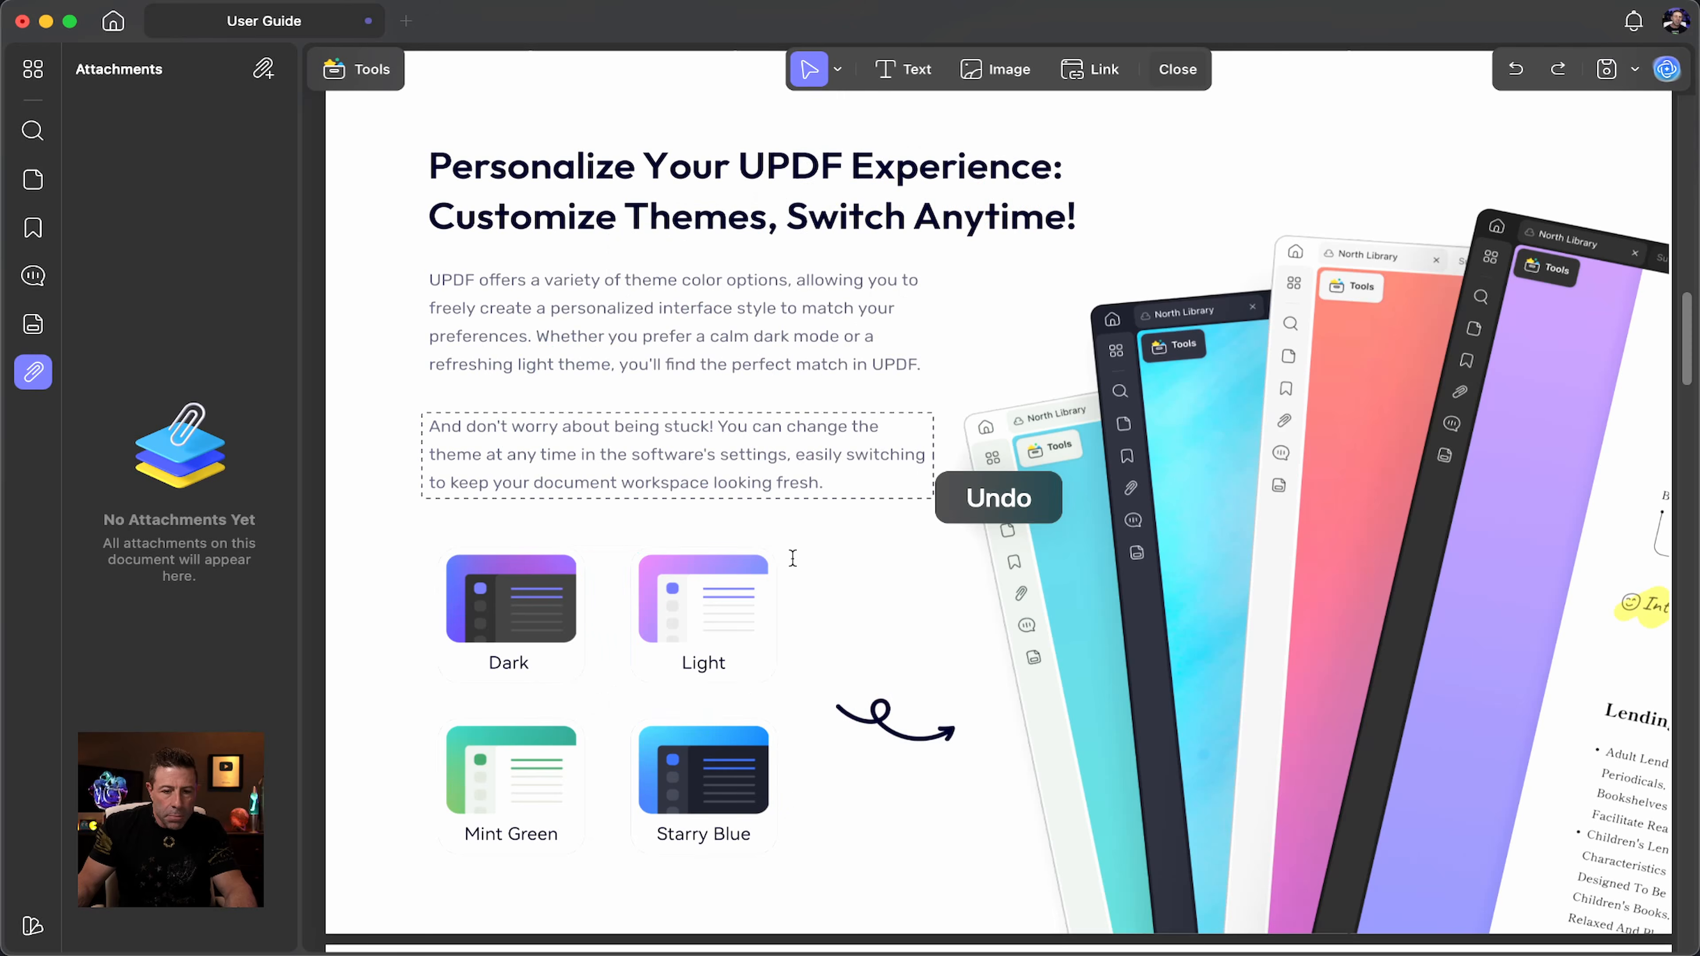
# Step: Try moving the Light and Dark theme thumbnails above the large preview image, and undo both moves
pyautogui.click(712, 611)
pyautogui.moveTo(712, 611); pyautogui.dragTo(1375, 163)
pyautogui.moveTo(450, 690); pyautogui.dragTo(1104, 240)
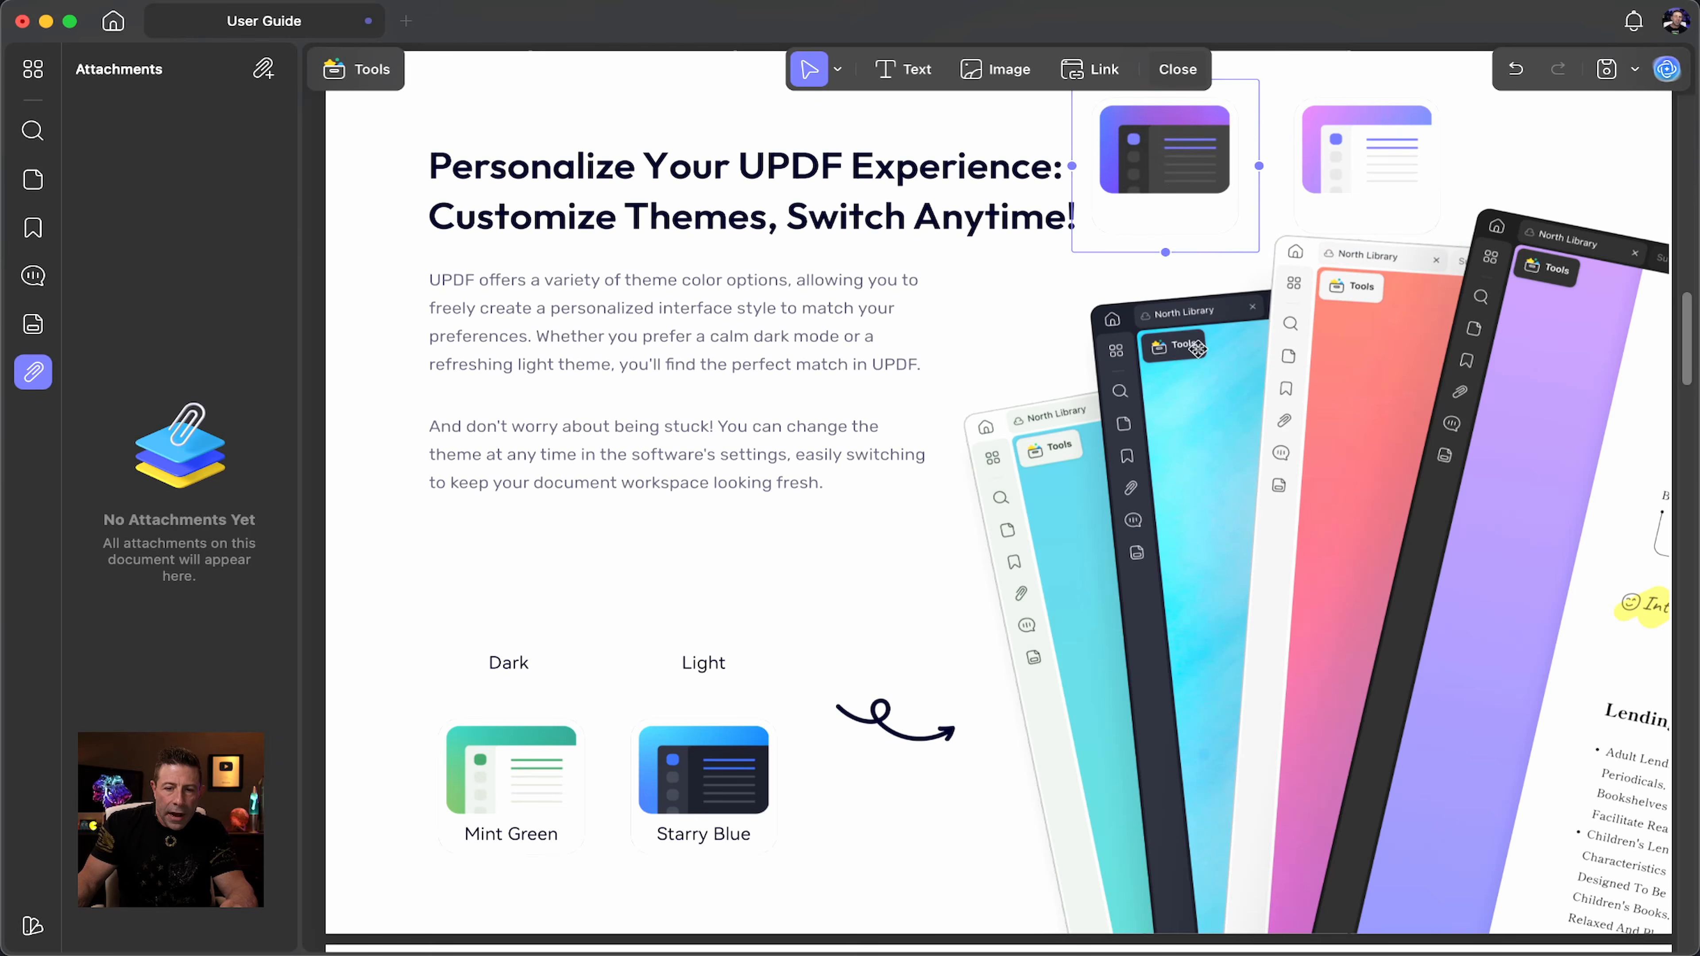
pyautogui.press('super+z')
pyautogui.press('super+z')
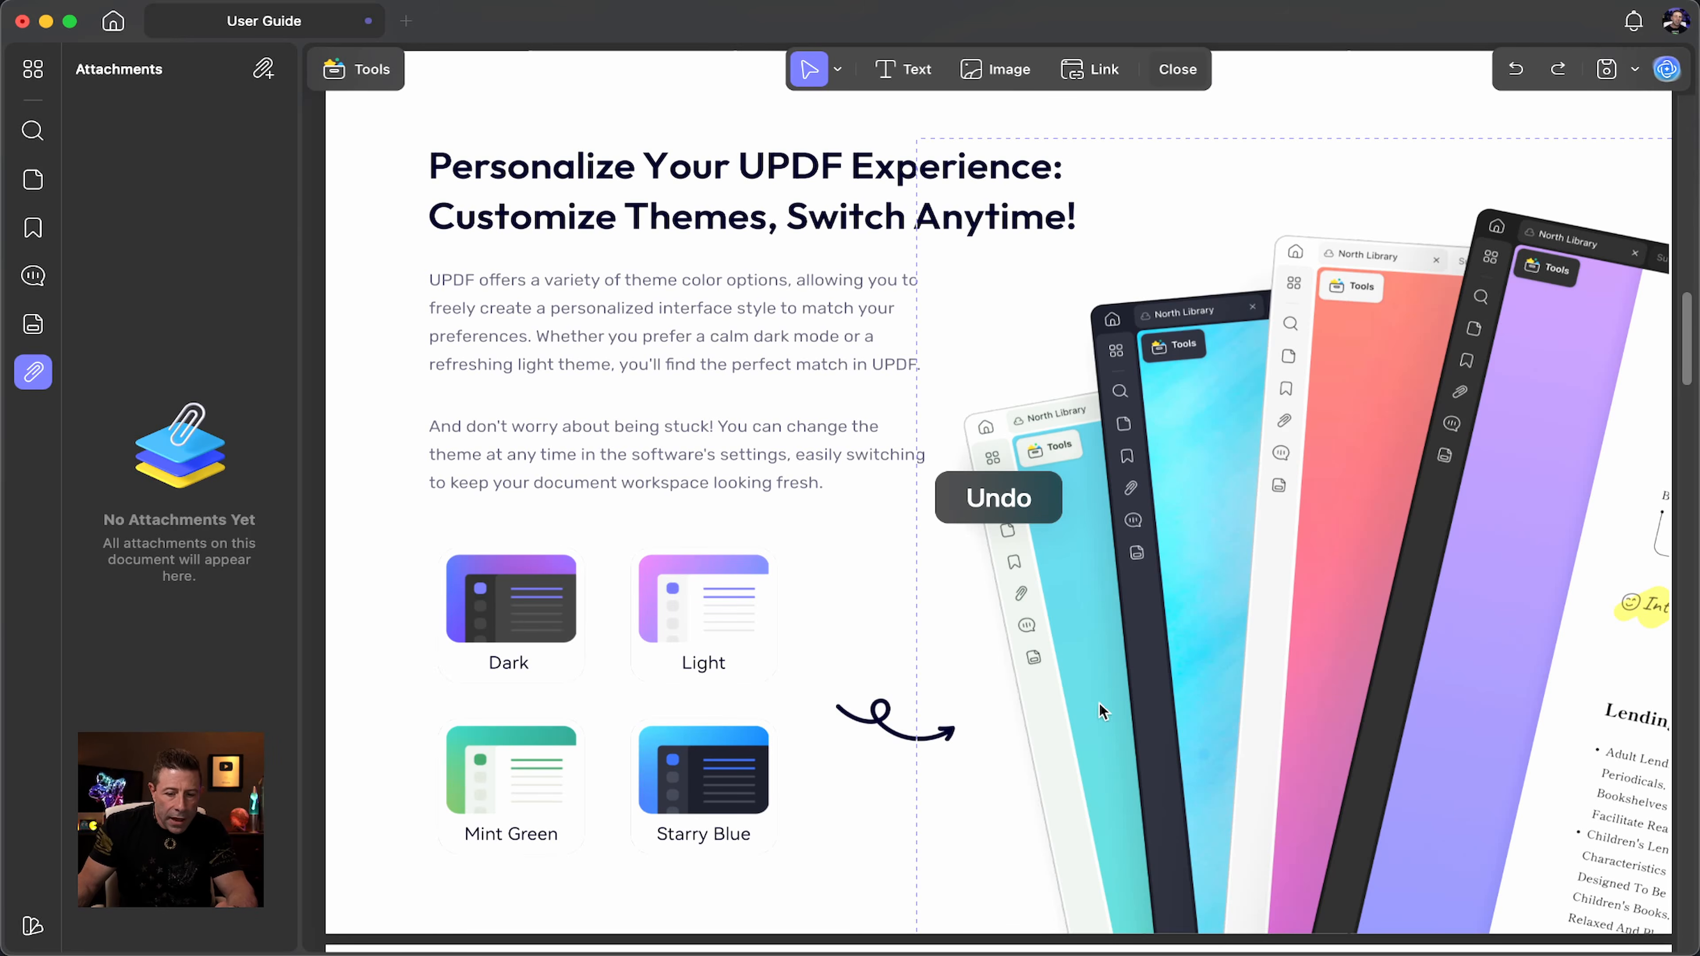
# Step: Enlarge the curly arrow until its tip reaches the theme preview image, and select the page heading's text block
pyautogui.moveTo(946, 739)
pyautogui.mouseDown()
pyautogui.moveTo(1059, 732)
pyautogui.moveTo(945, 739)
pyautogui.moveTo(958, 724)
pyautogui.mouseUp()
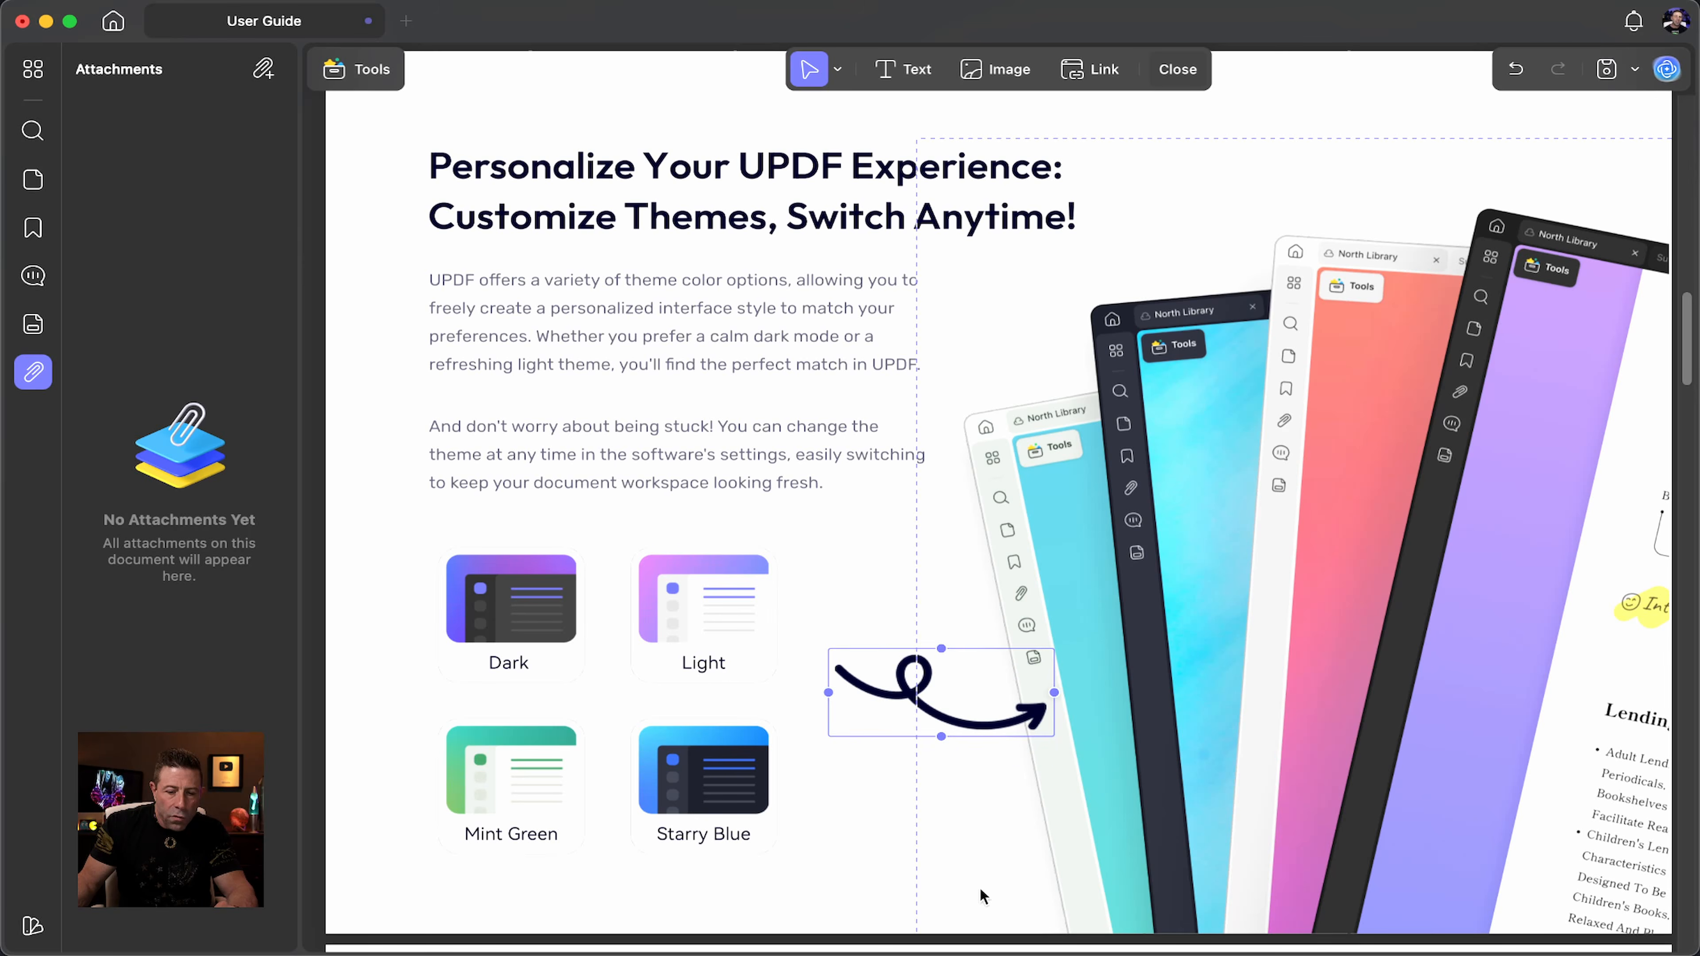
pyautogui.click(688, 196)
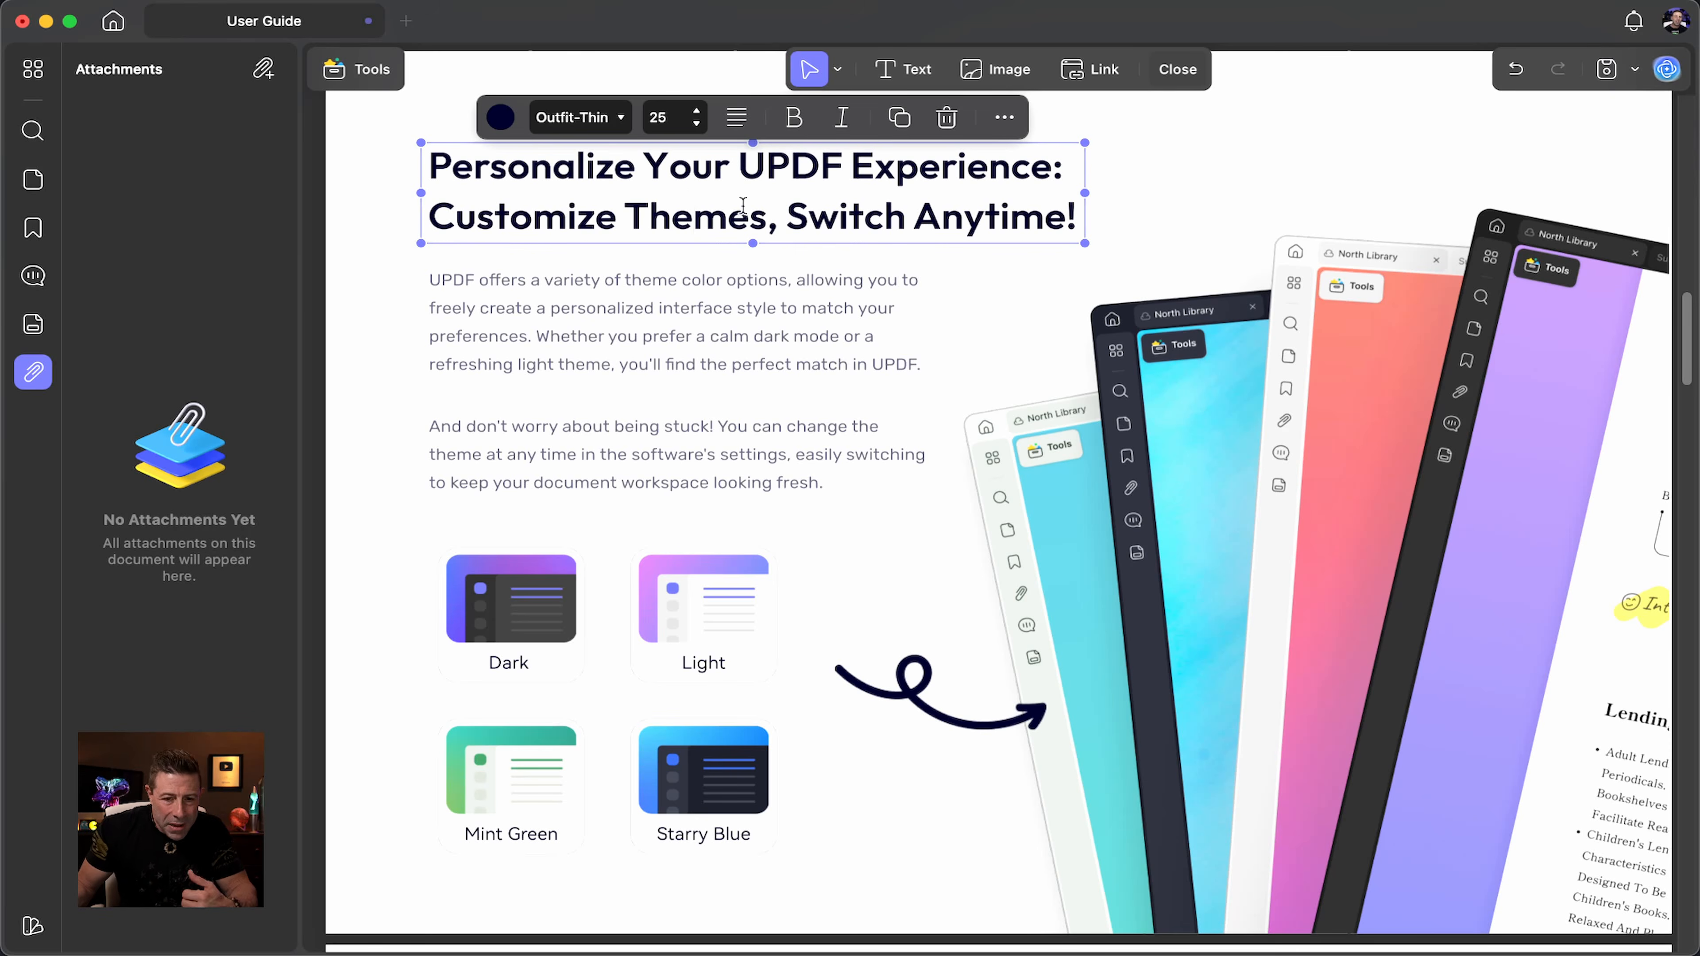
# Step: Switch the document to Comment mode
pyautogui.click(357, 69)
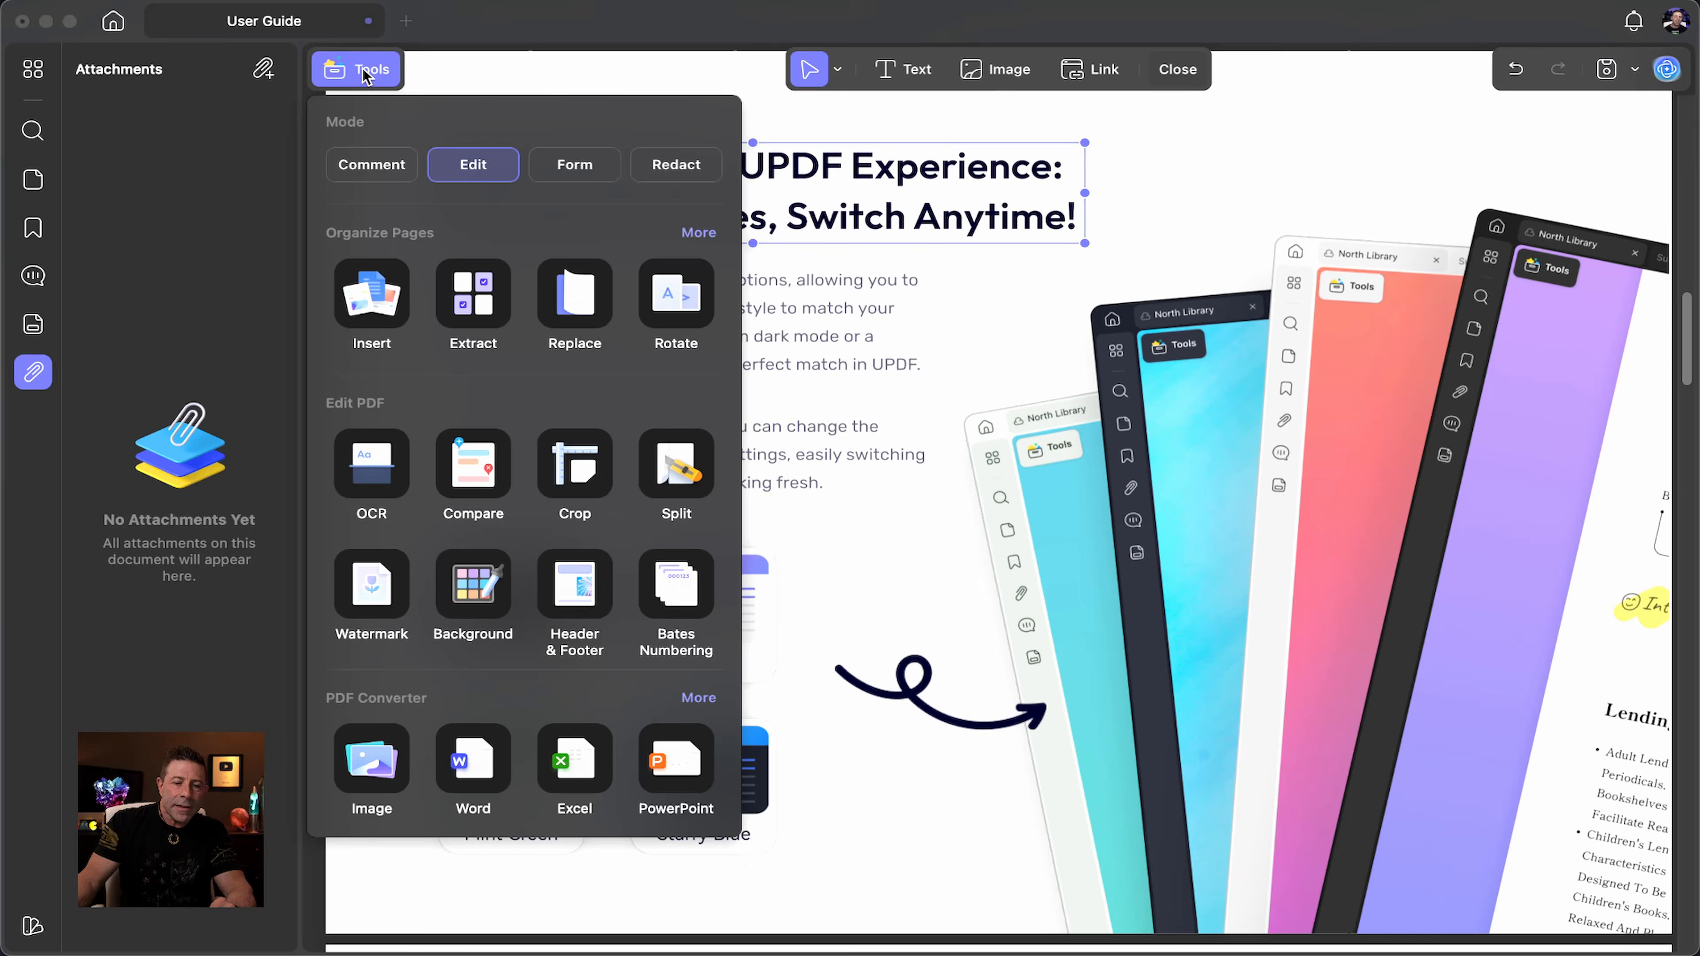
pyautogui.click(372, 162)
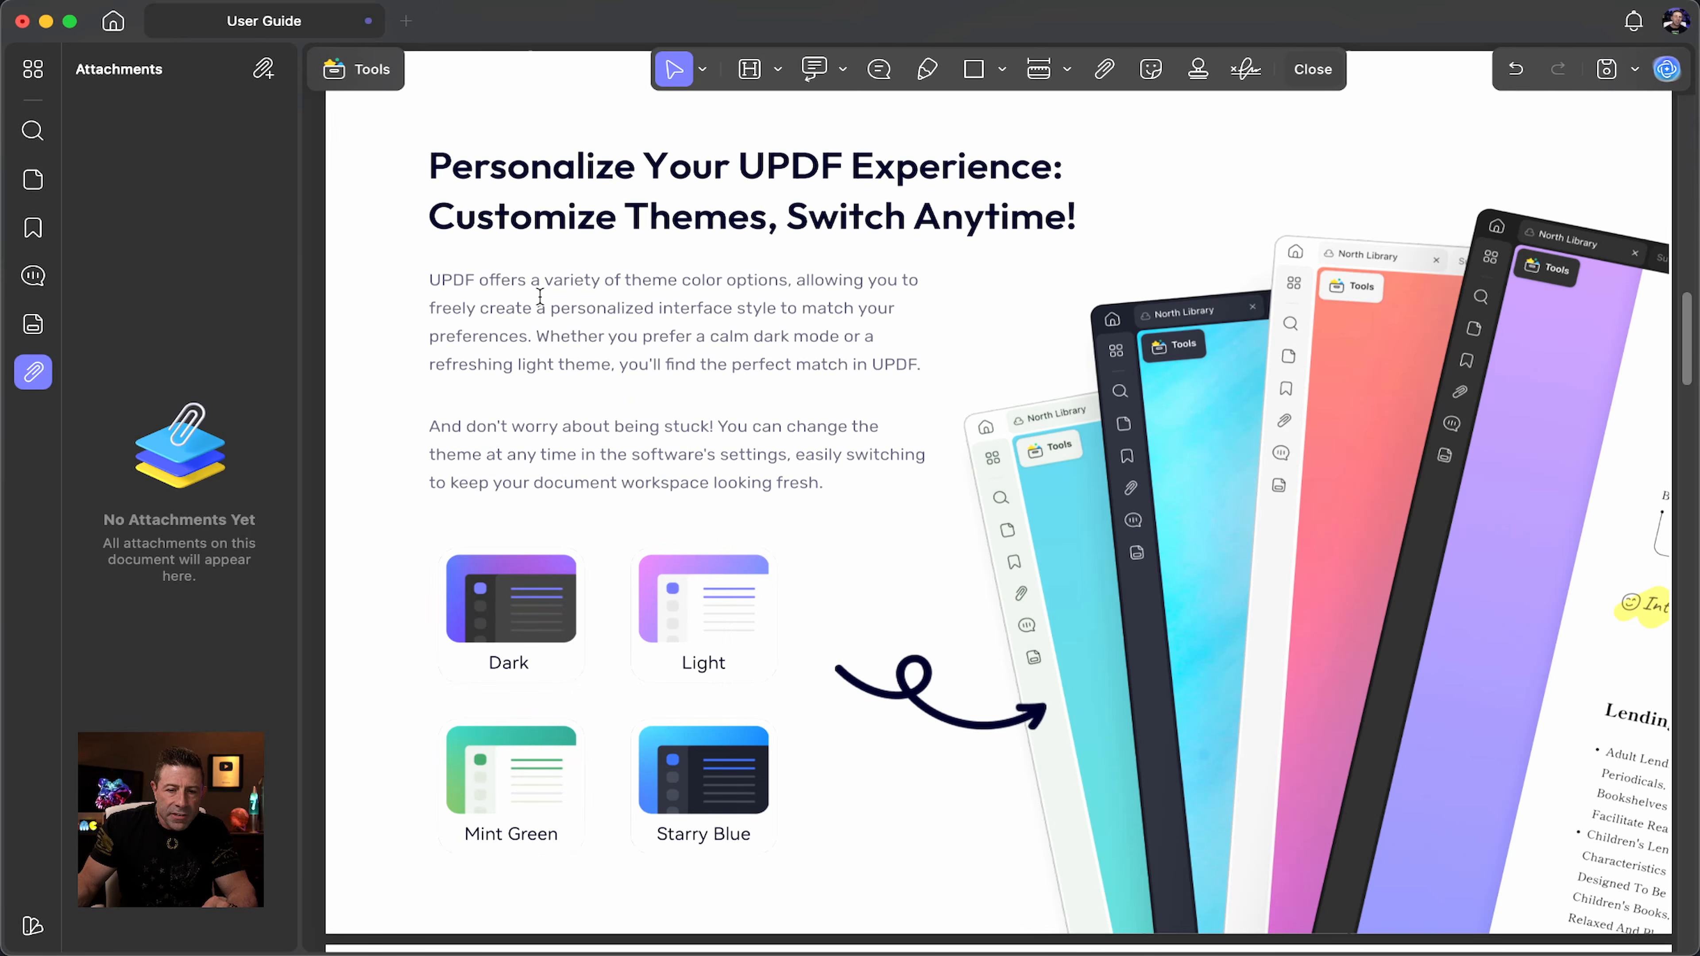
pyautogui.click(368, 69)
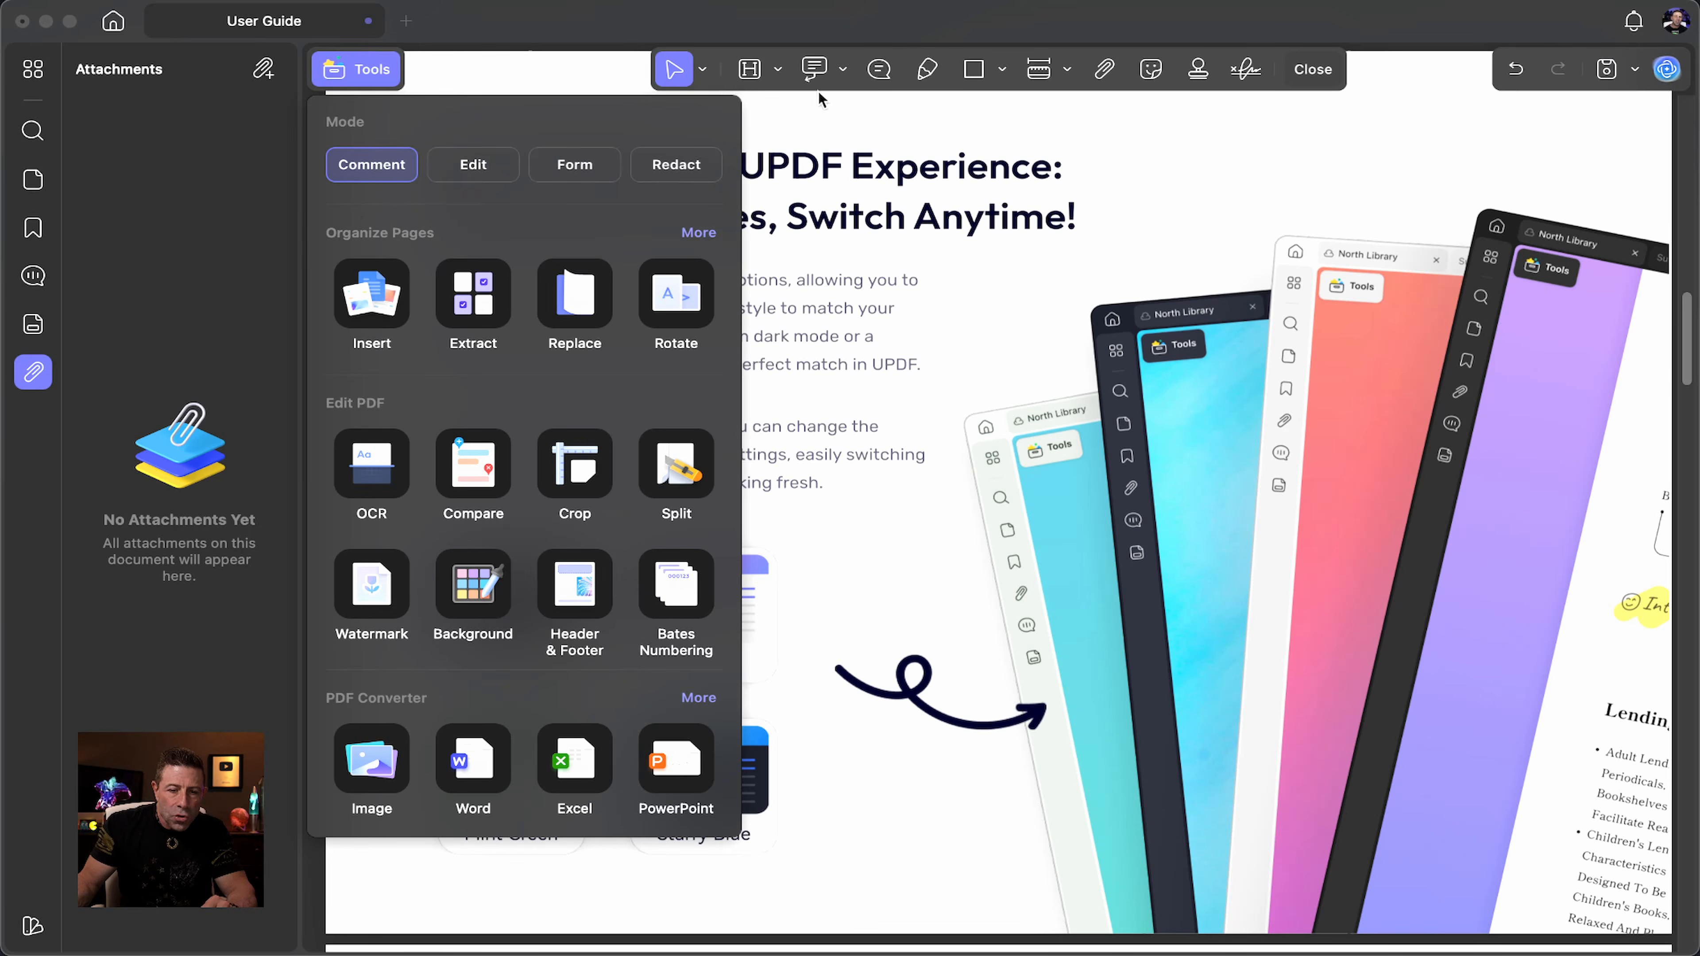
pyautogui.click(824, 113)
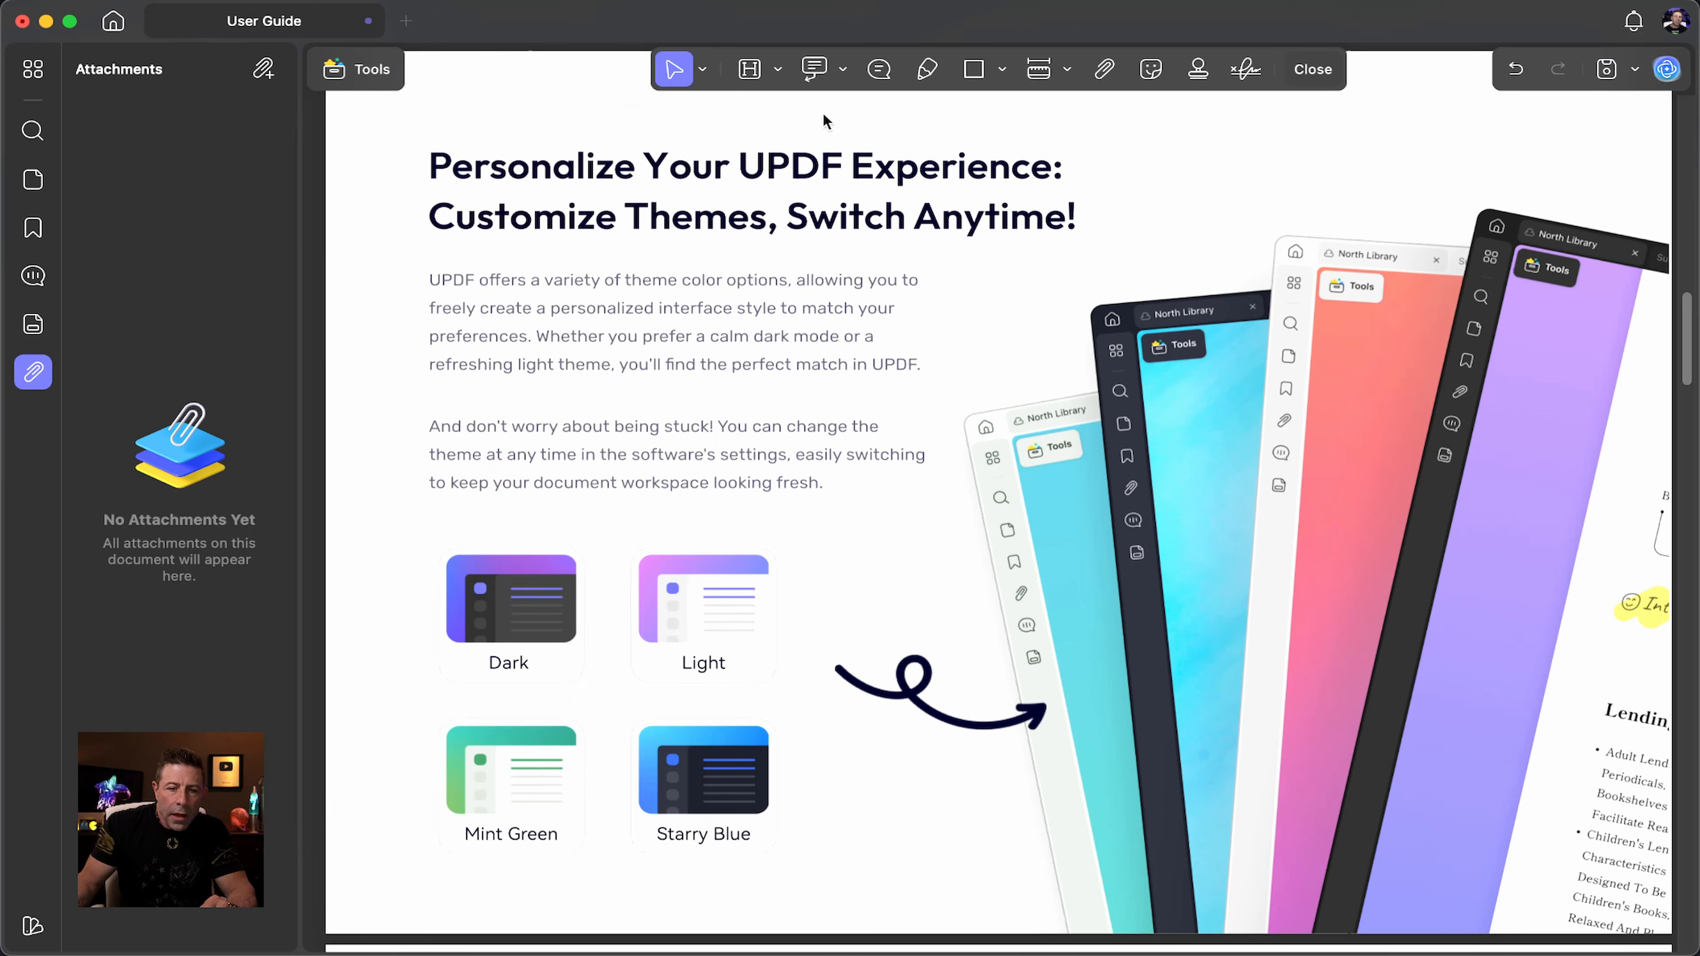
# Step: Highlight the sentence "And don't worry about being stuck!" in pink at 100% opacity
pyautogui.click(751, 70)
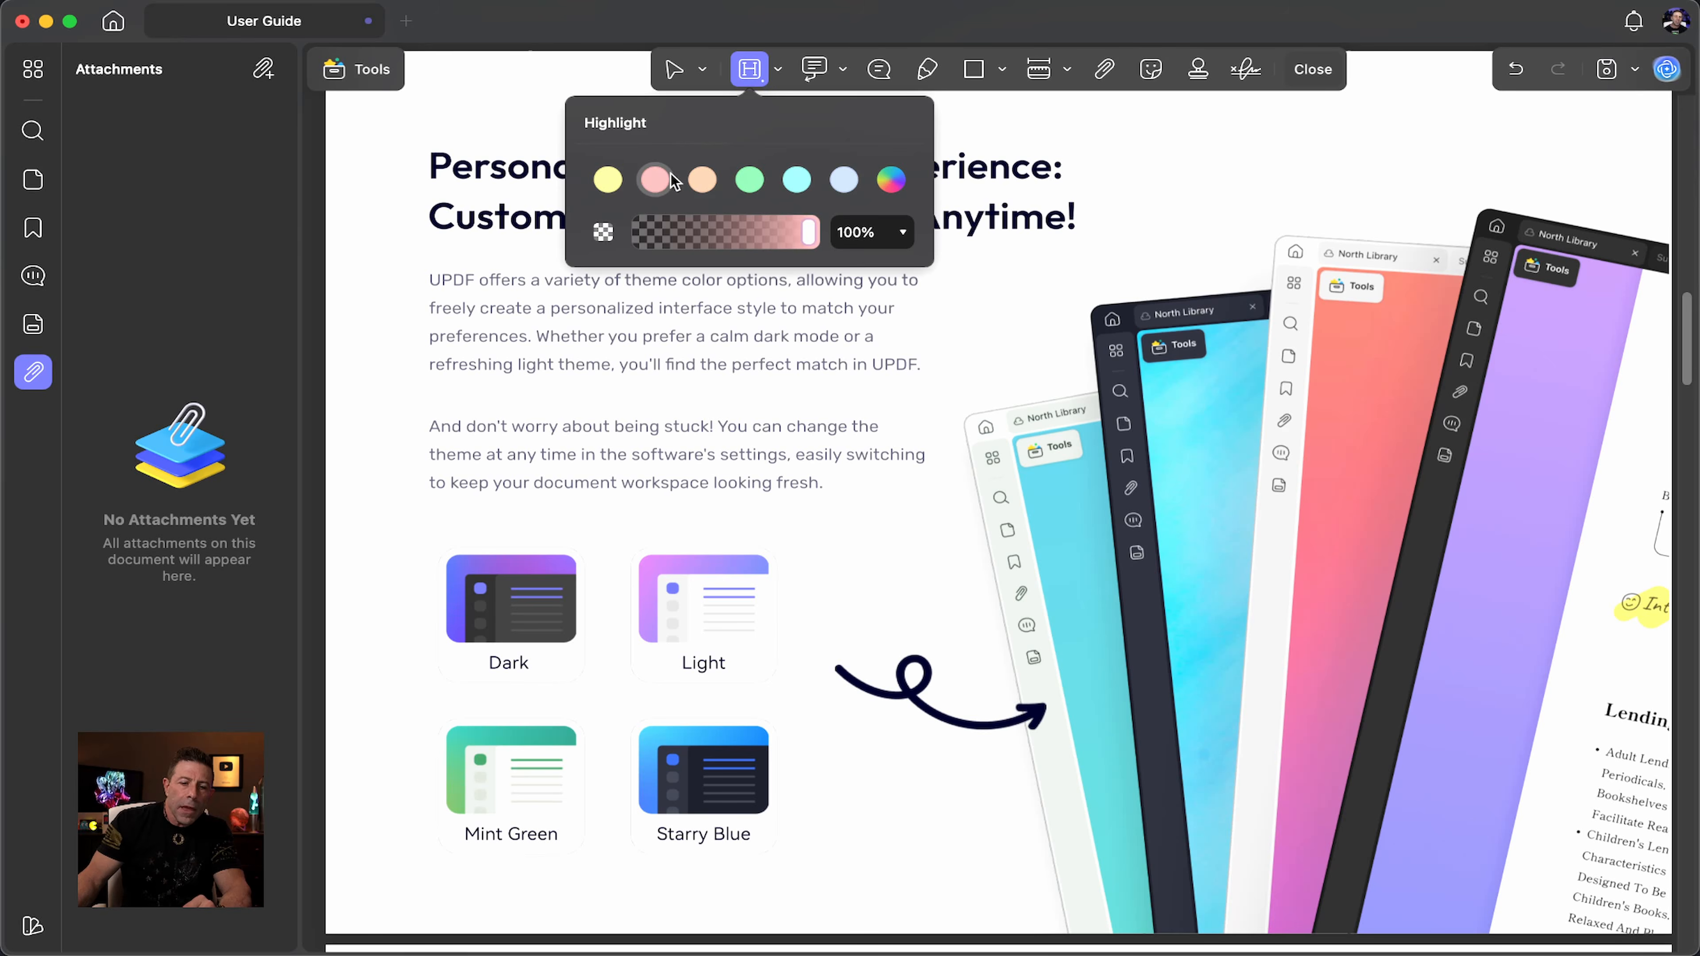
pyautogui.click(620, 469)
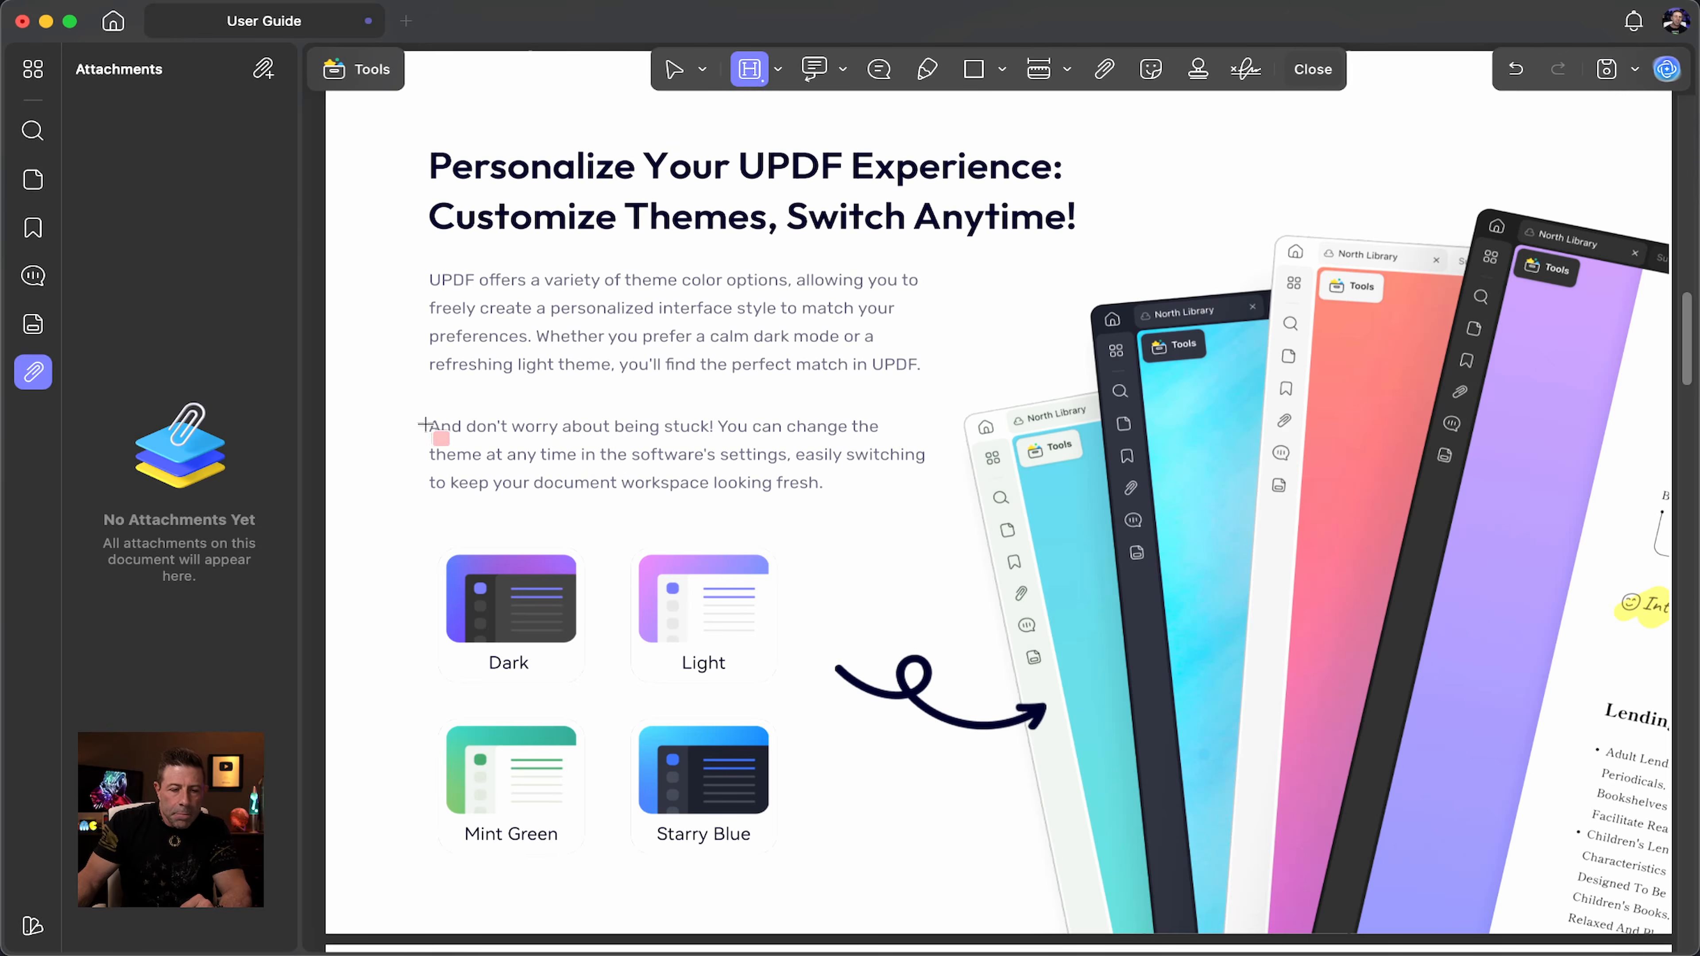
pyautogui.moveTo(432, 425); pyautogui.dragTo(715, 422)
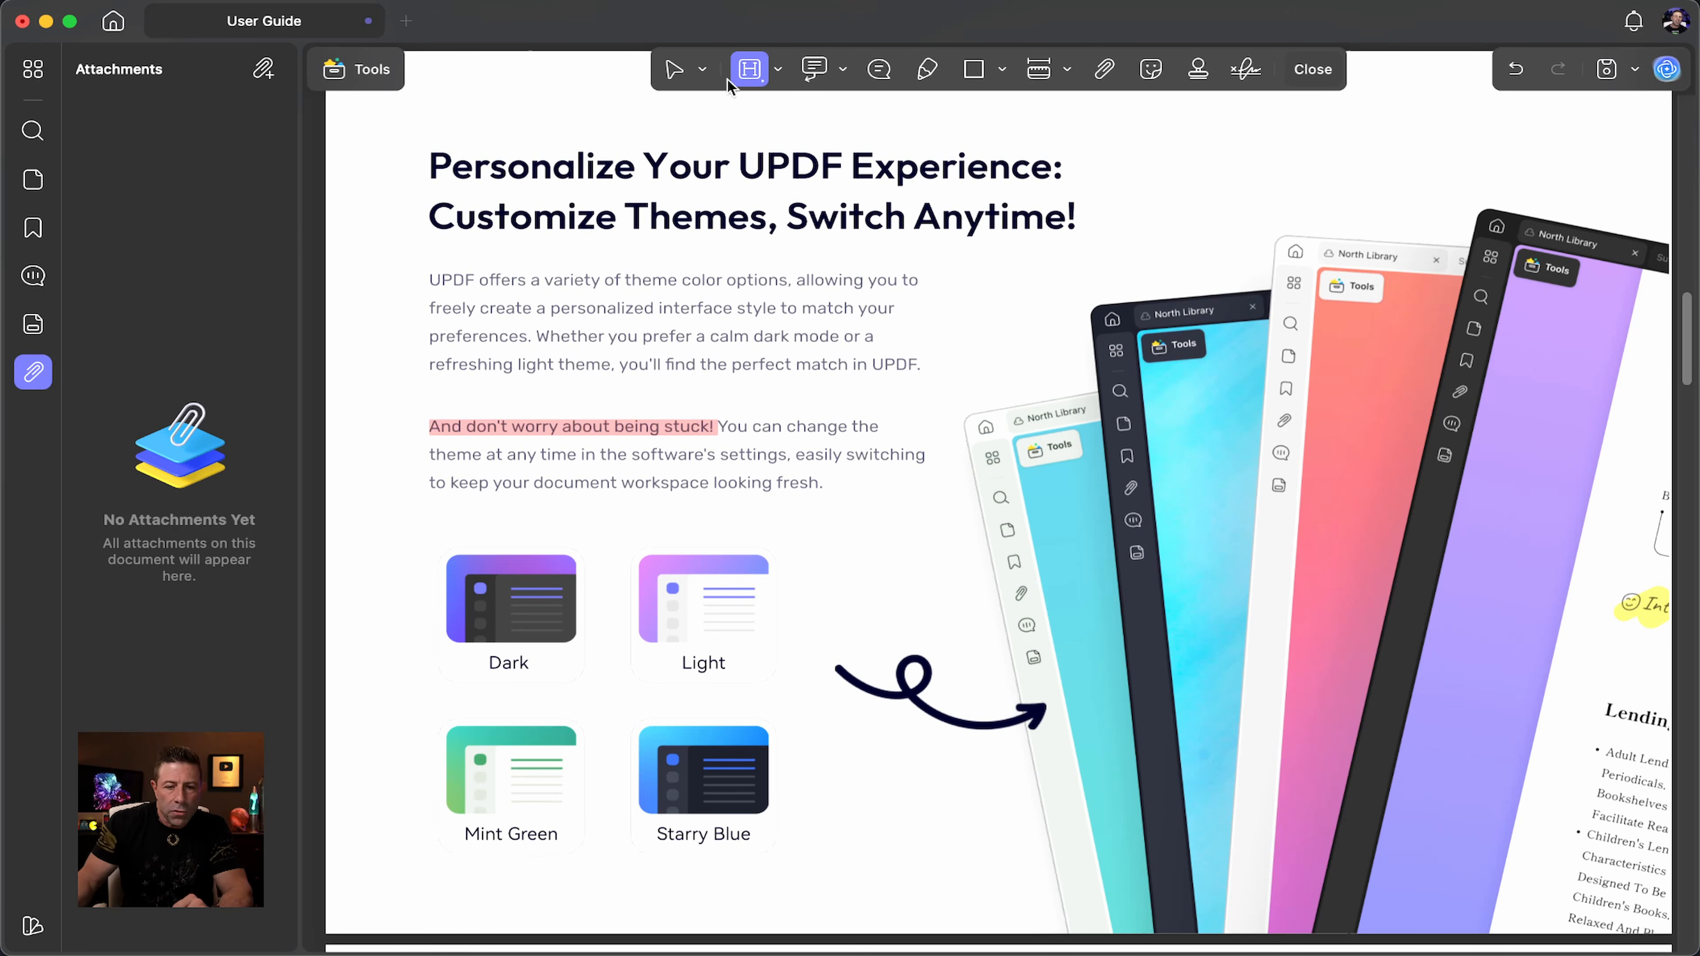
pyautogui.click(746, 74)
pyautogui.click(747, 73)
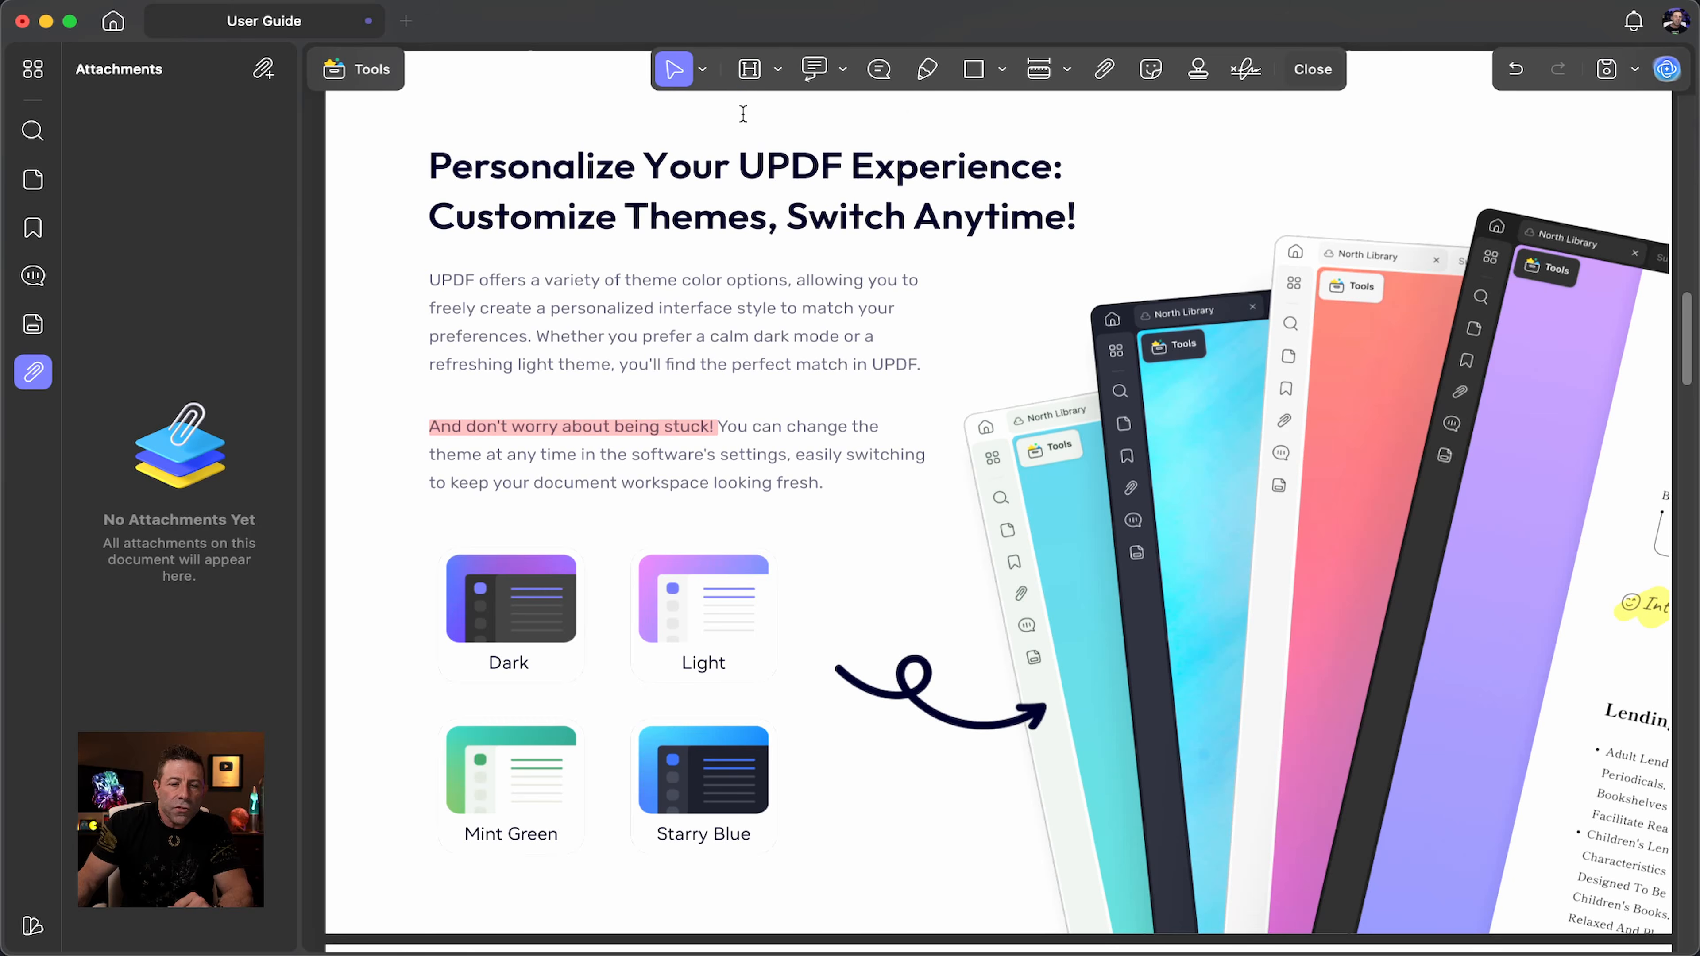
# Step: Highlight the rest of the second paragraph in yellow, from "You can change the" to "looking fresh."
pyautogui.click(748, 72)
pyautogui.click(607, 180)
pyautogui.moveTo(719, 427); pyautogui.dragTo(824, 481)
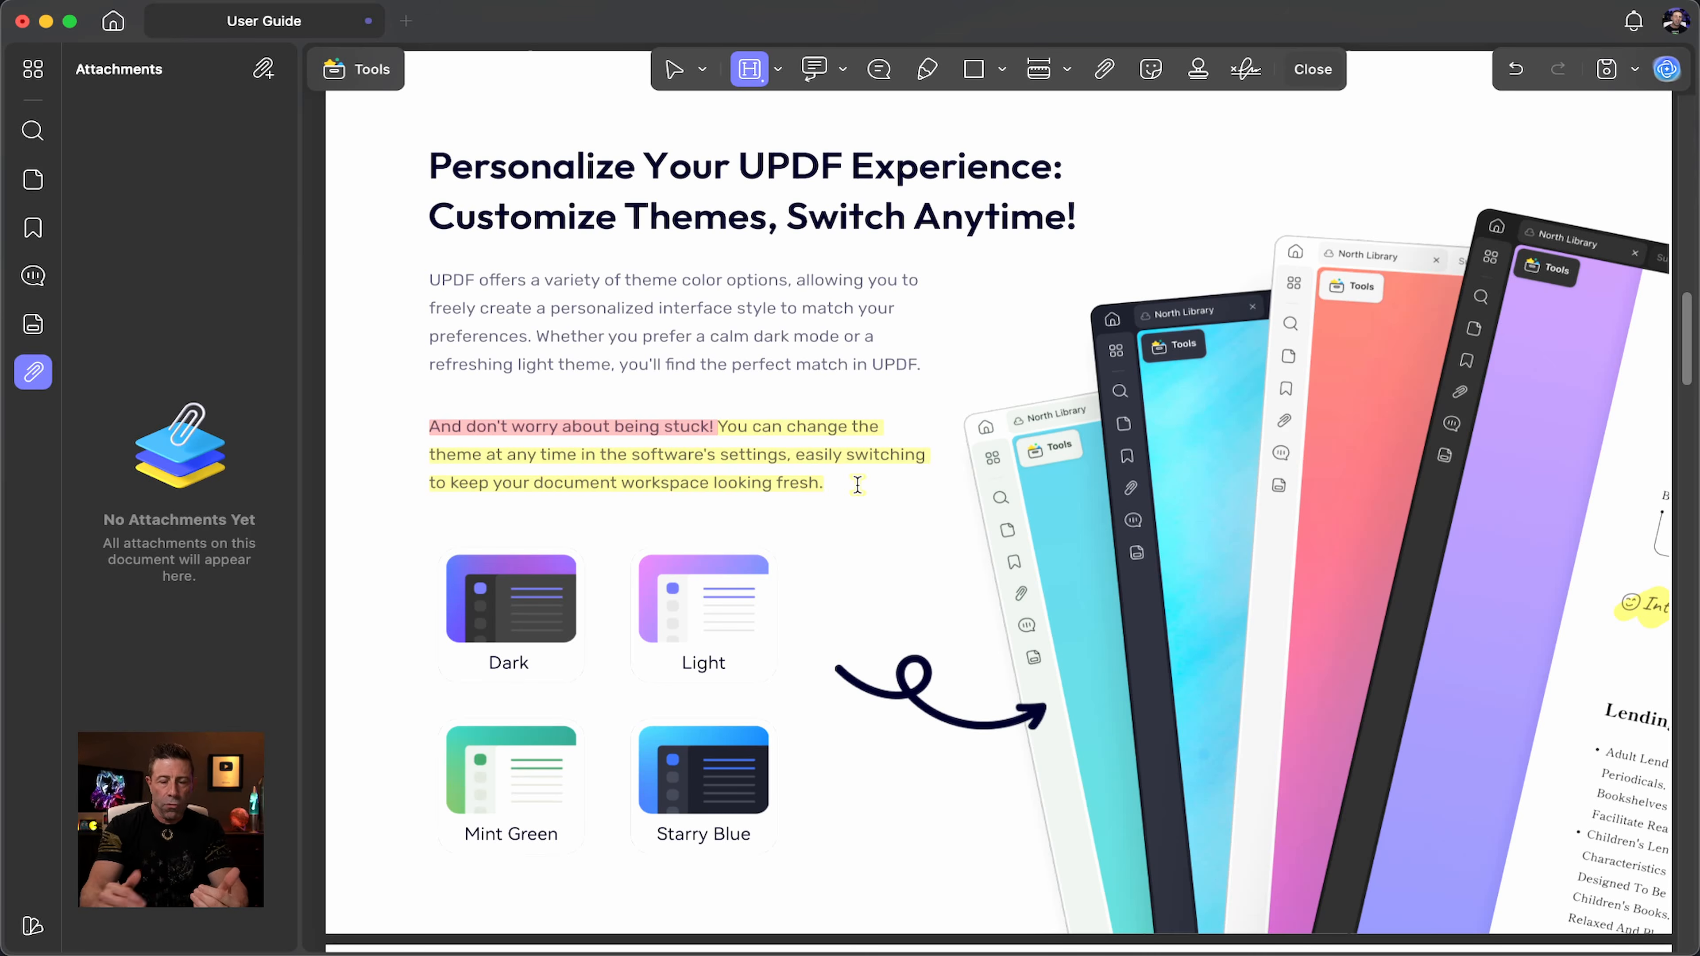
pyautogui.click(749, 69)
pyautogui.click(746, 71)
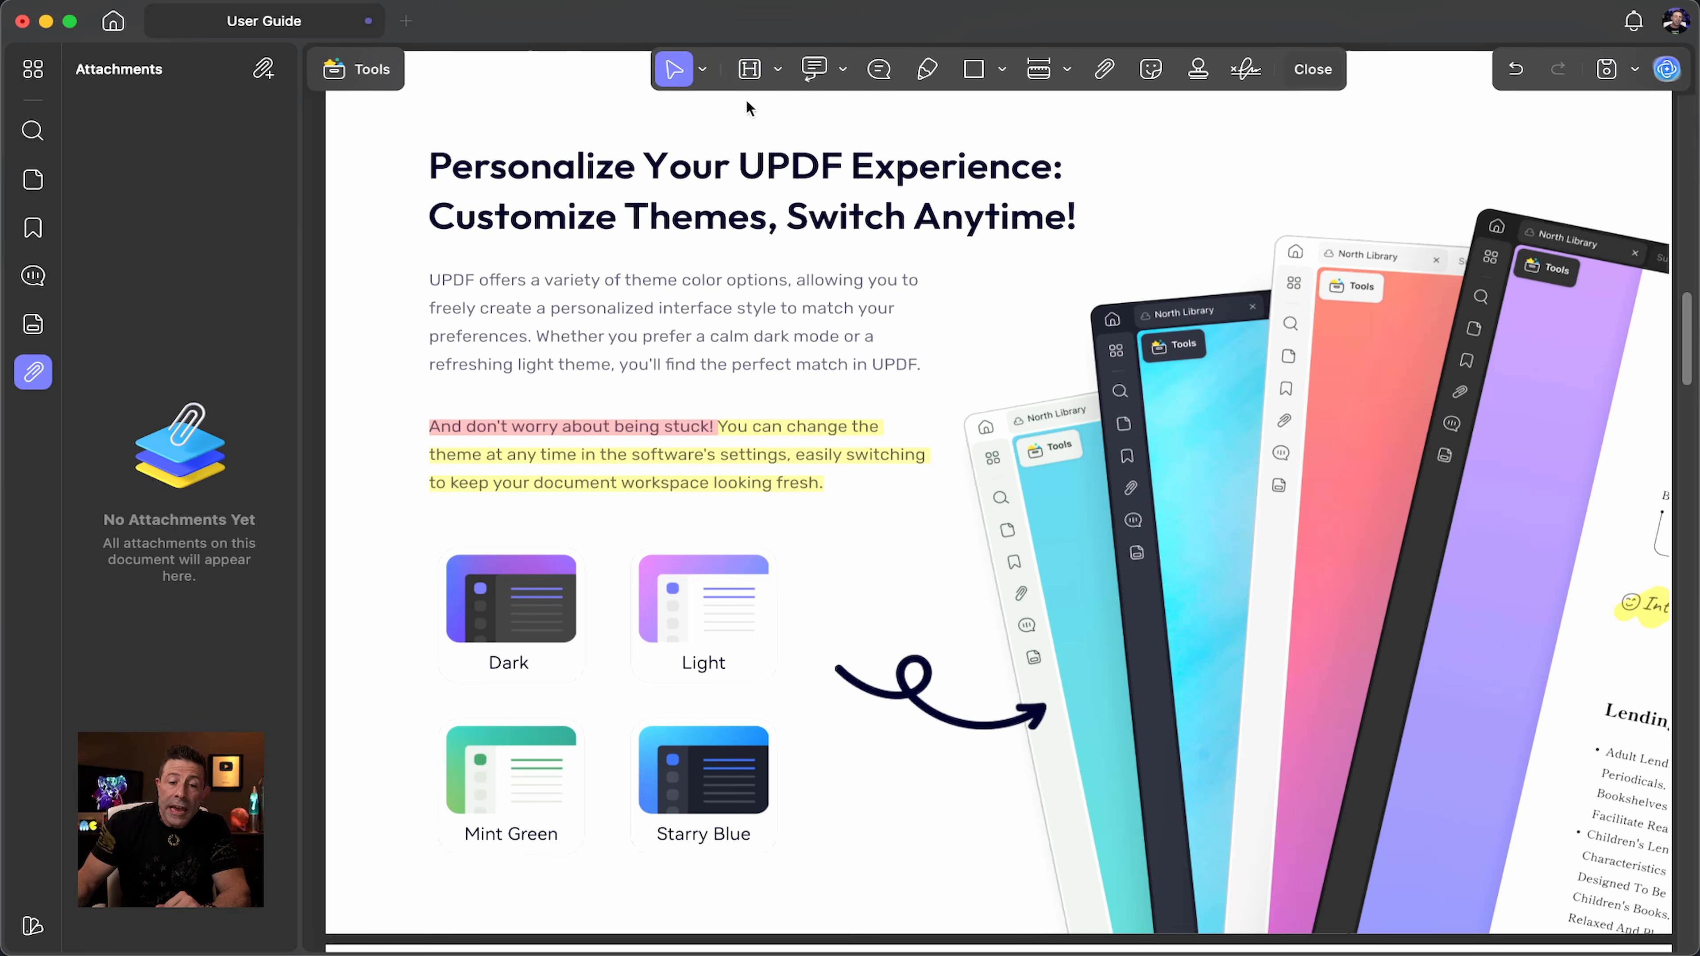
# Step: Highlight the whole first paragraph in green, and undo the pink, yellow and green highlights
pyautogui.click(743, 70)
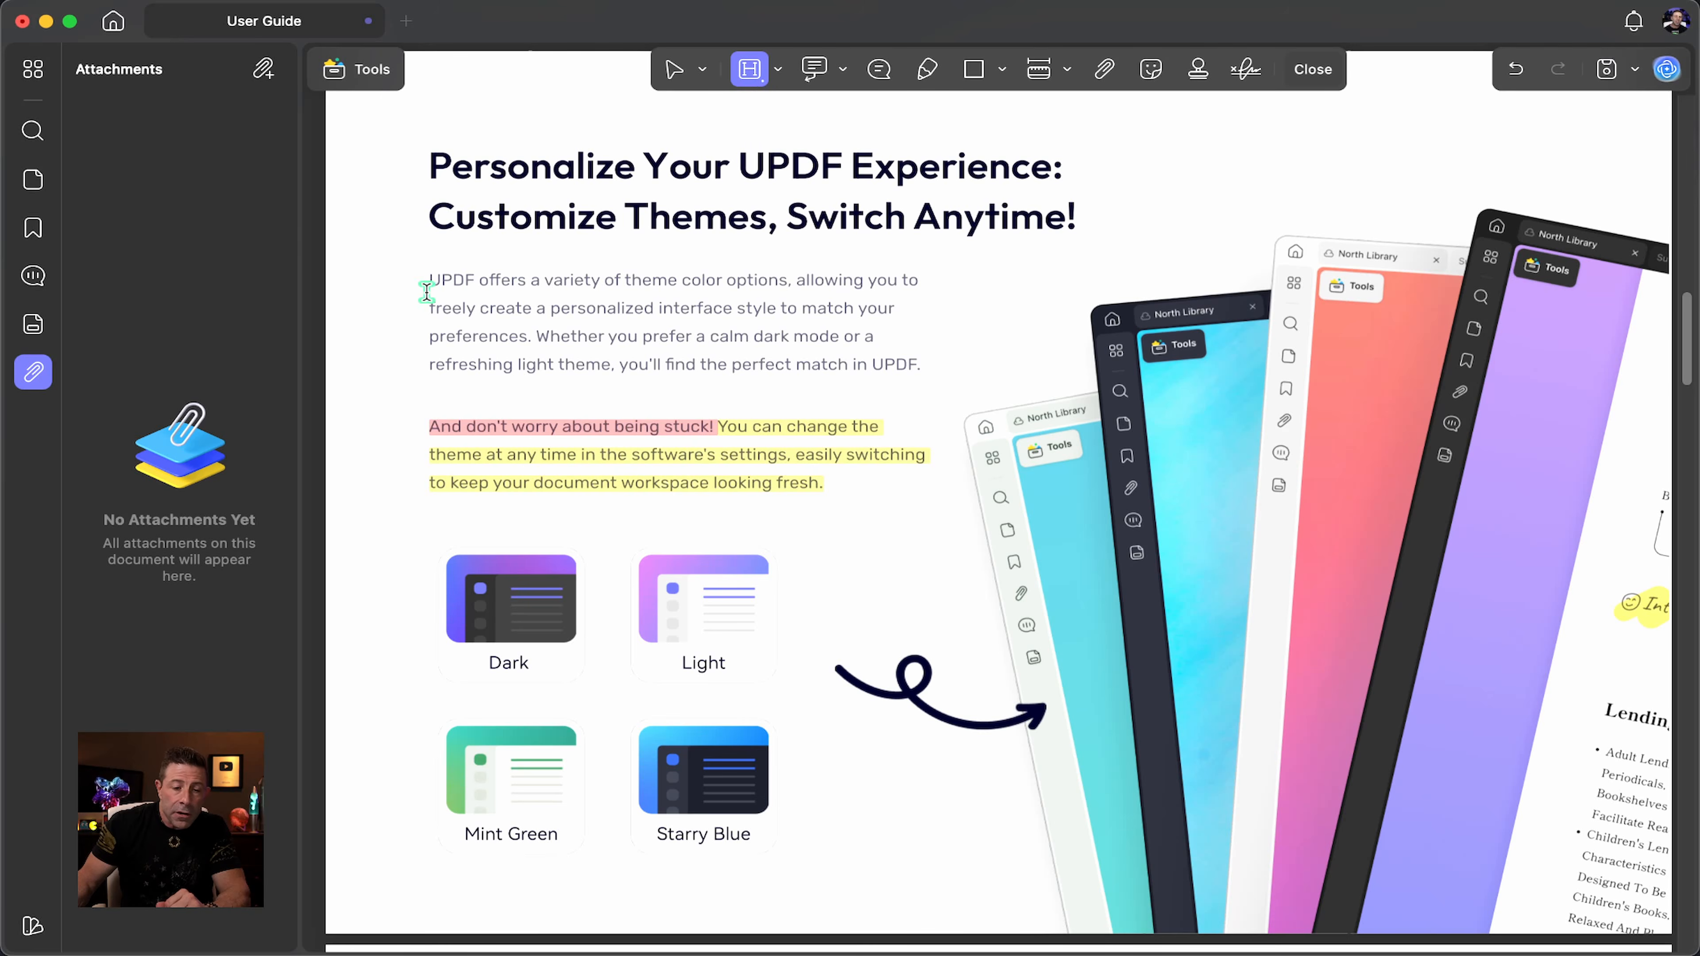
pyautogui.moveTo(429, 281); pyautogui.dragTo(939, 363)
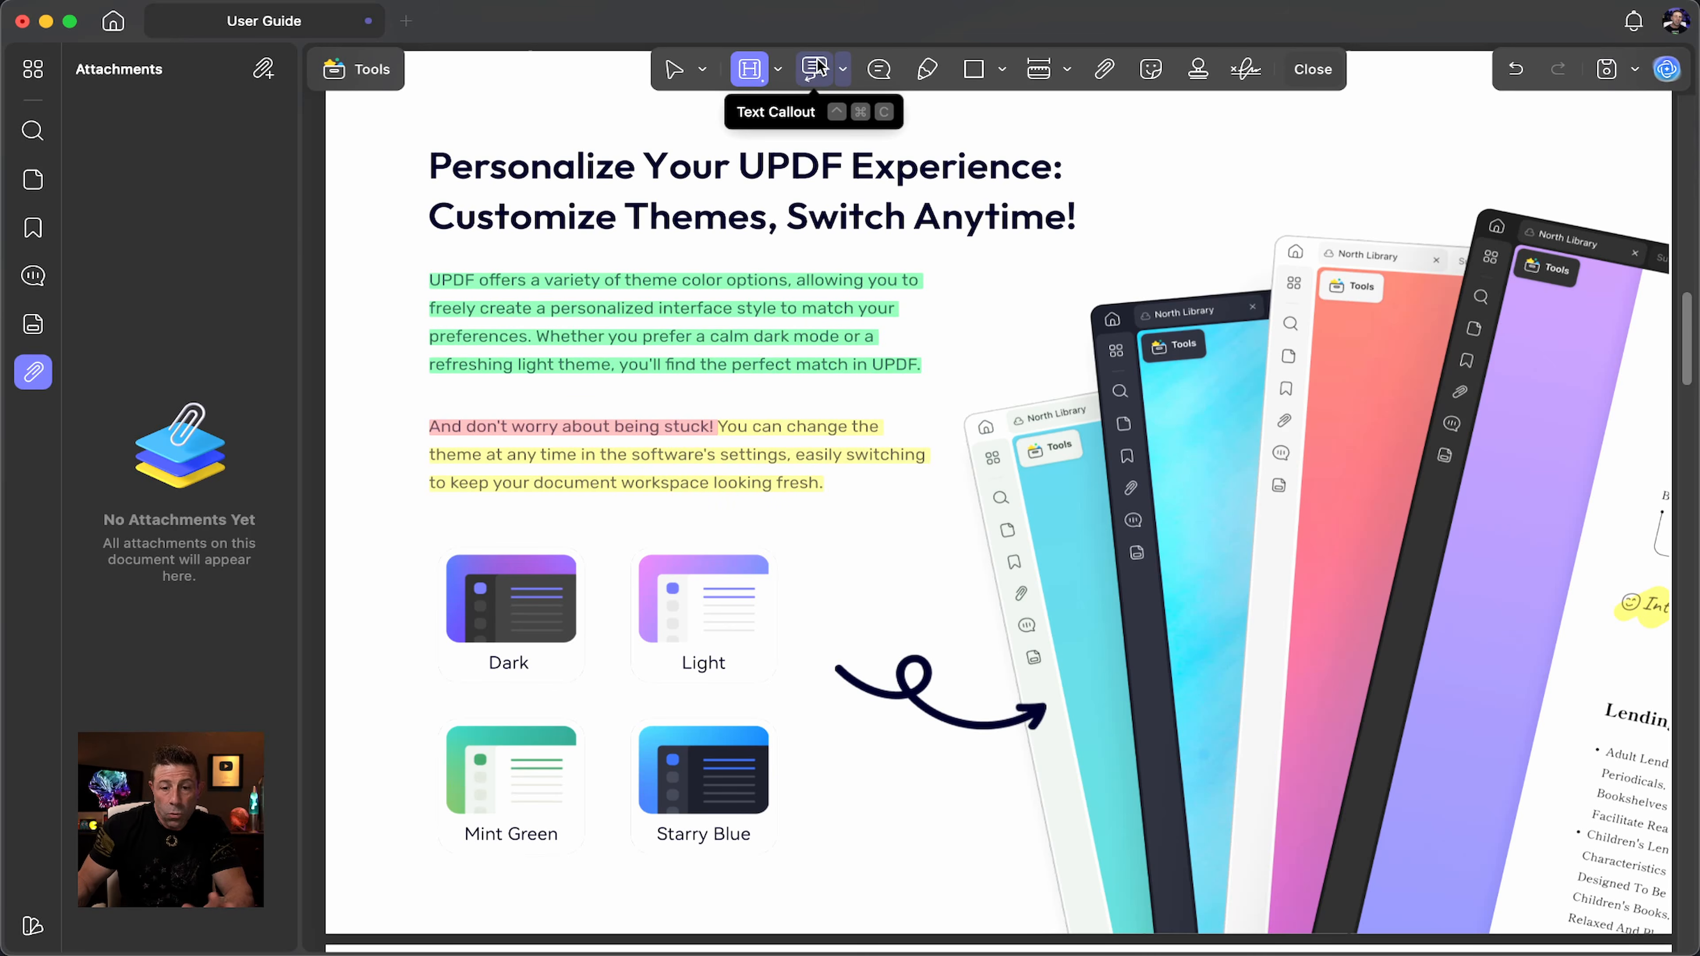
pyautogui.press('super+z')
pyautogui.press('super+z')
pyautogui.press('super+z')
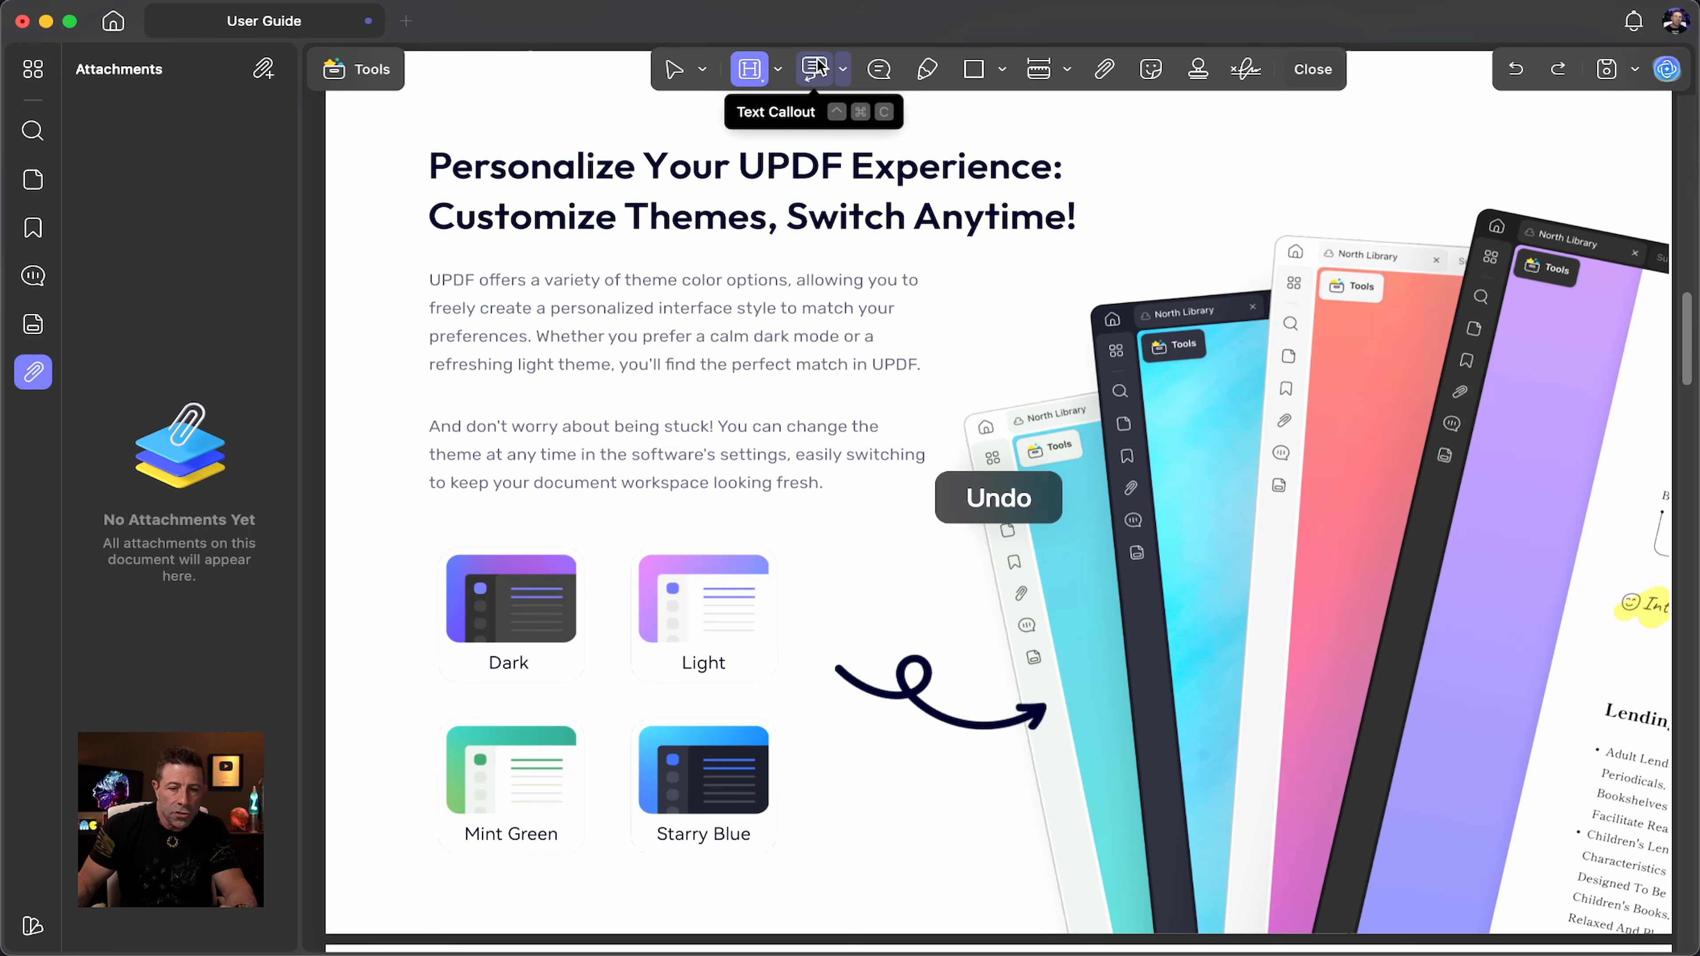
# Step: Add a text callout reading "i love this!!!!" beside the heading, with its arrow pointing at the first paragraph
pyautogui.click(825, 66)
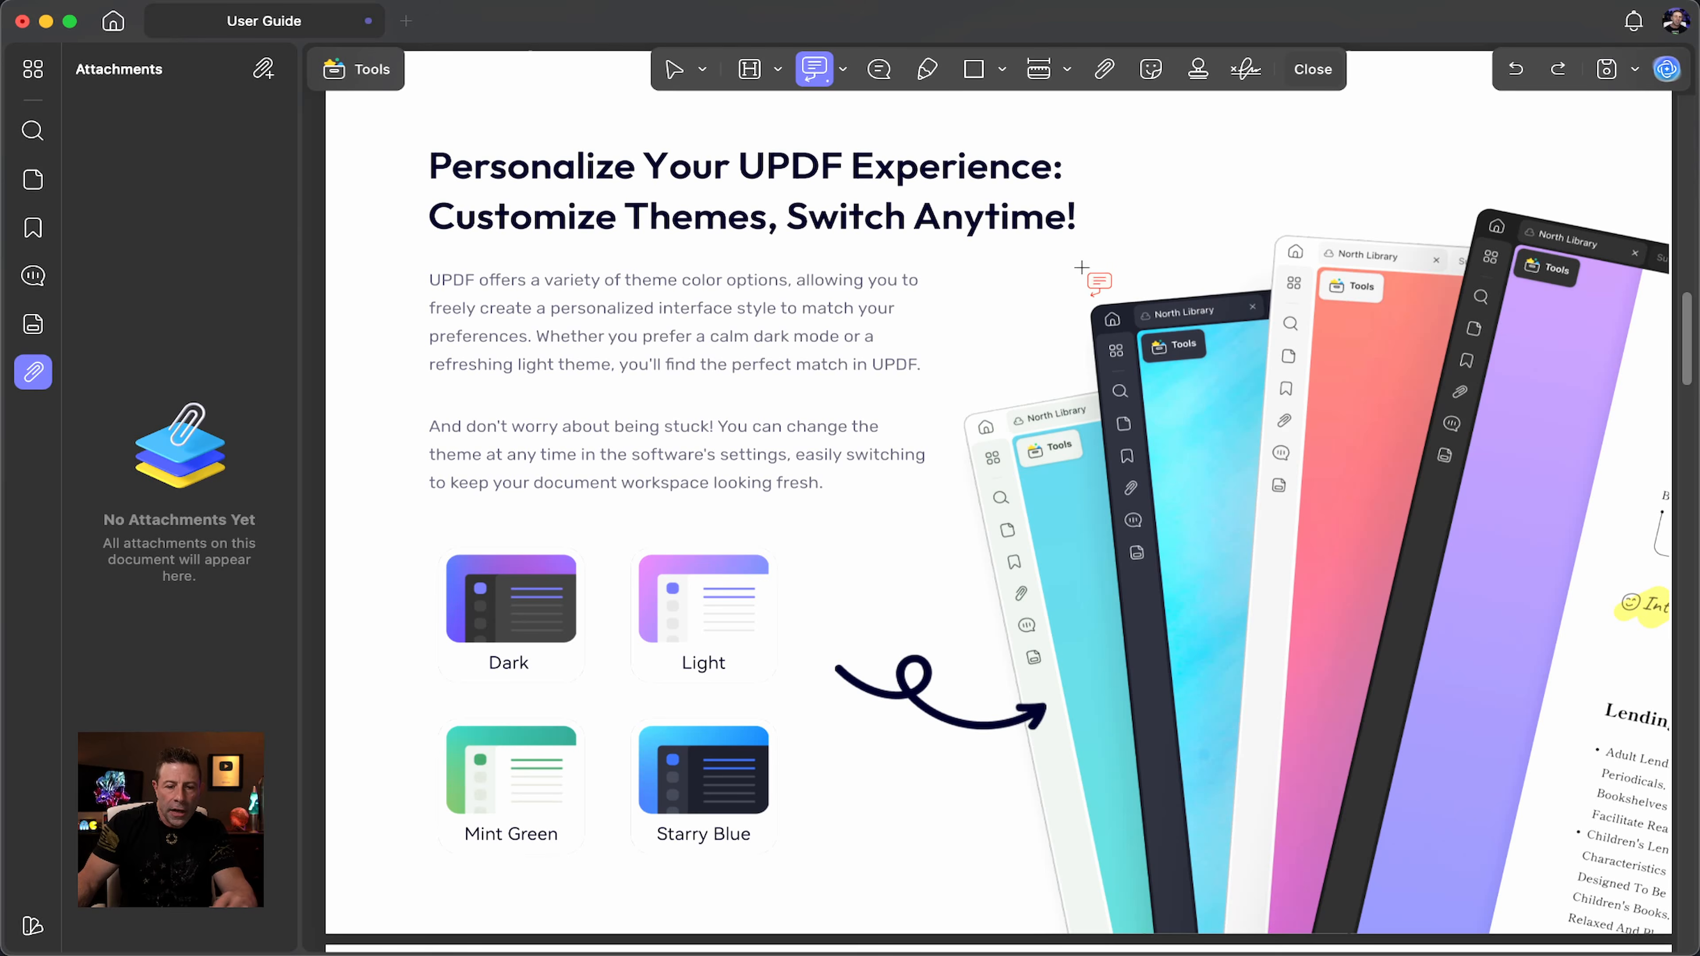
pyautogui.moveTo(945, 307)
pyautogui.mouseDown()
pyautogui.moveTo(1162, 214)
pyautogui.moveTo(1333, 201)
pyautogui.moveTo(1401, 171)
pyautogui.mouseUp()
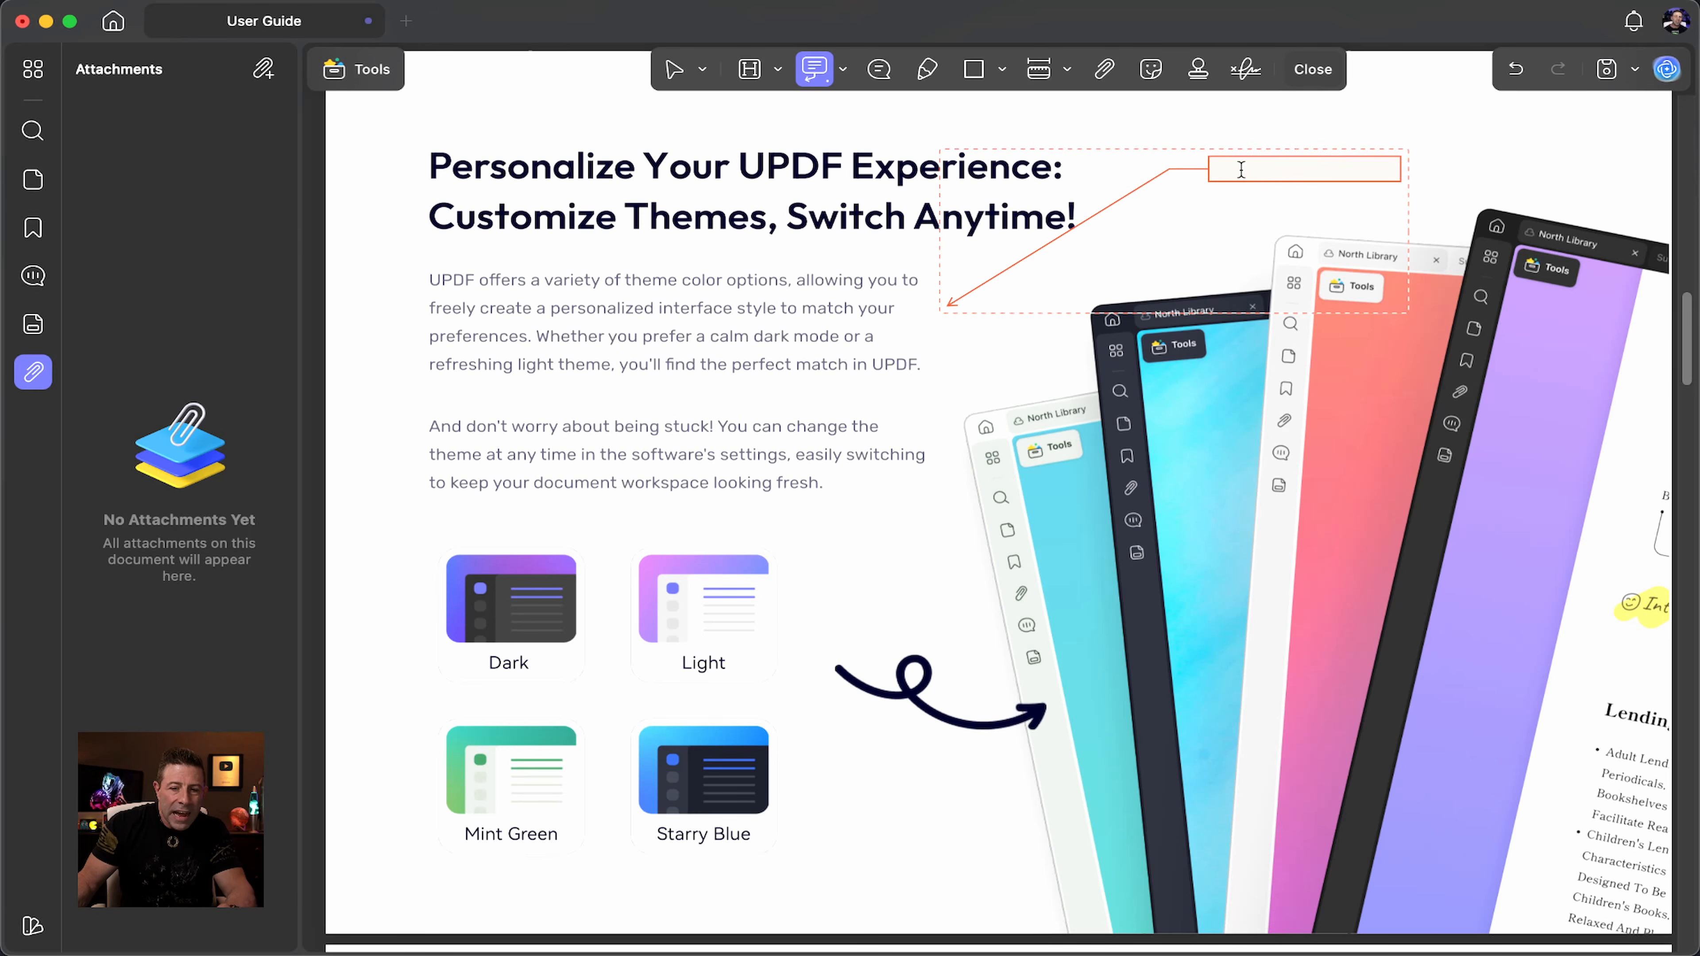
pyautogui.click(1223, 161)
pyautogui.write('i love')
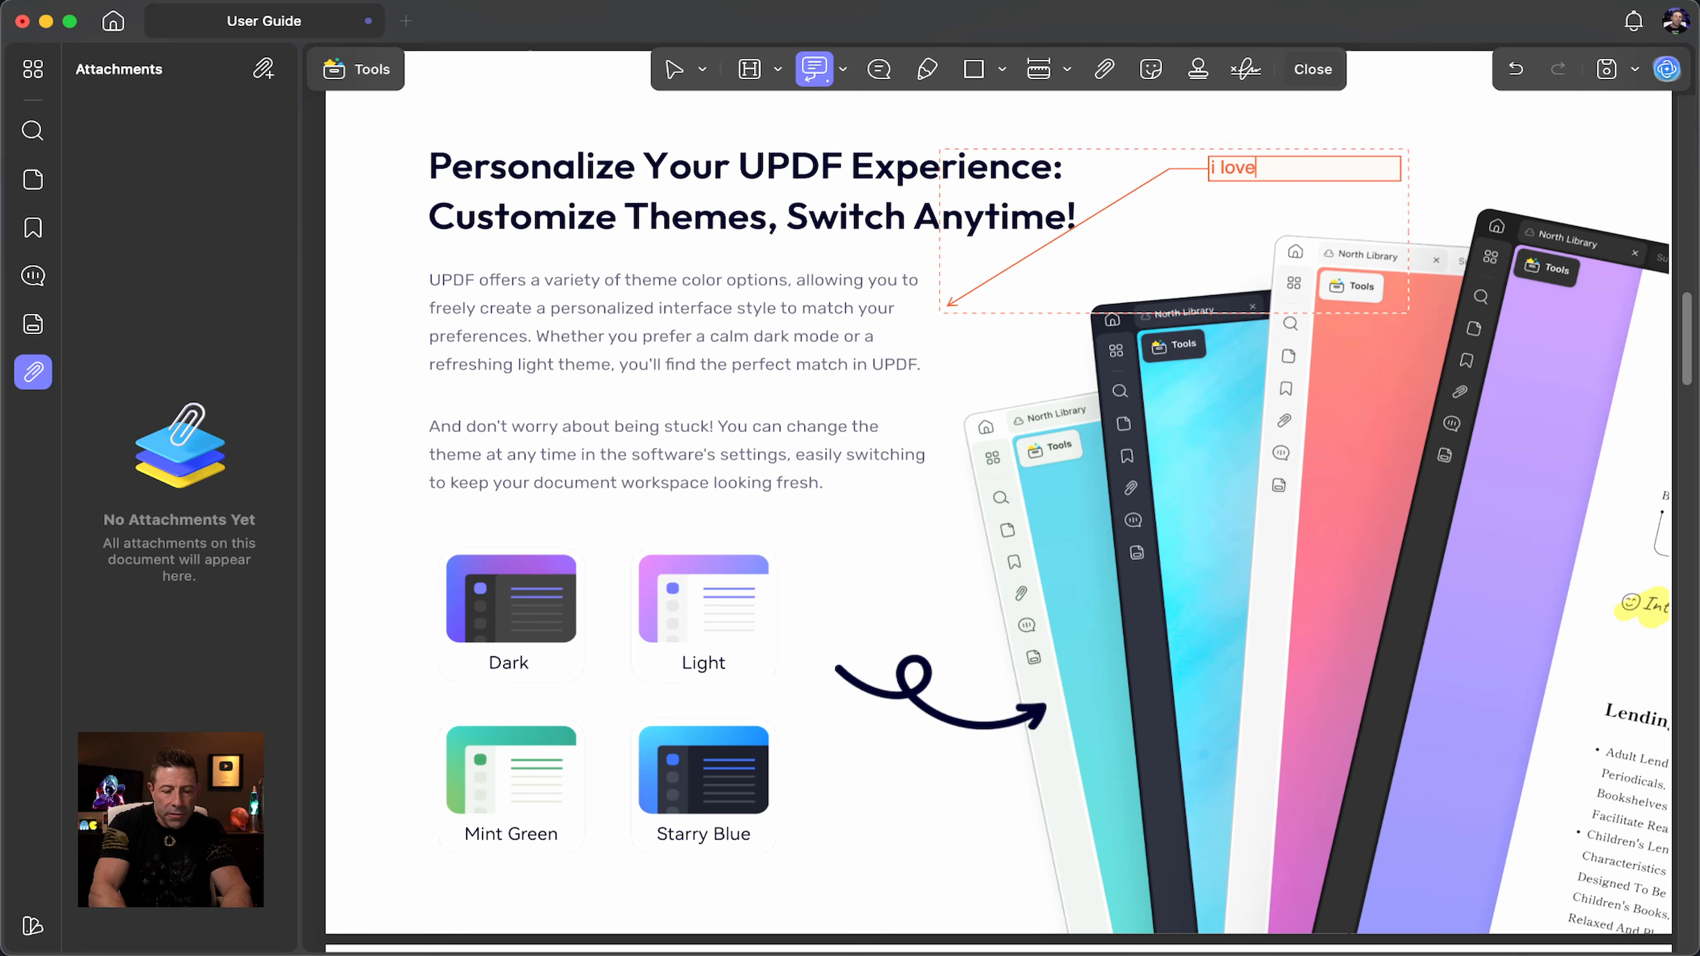
pyautogui.write(' this!!!!')
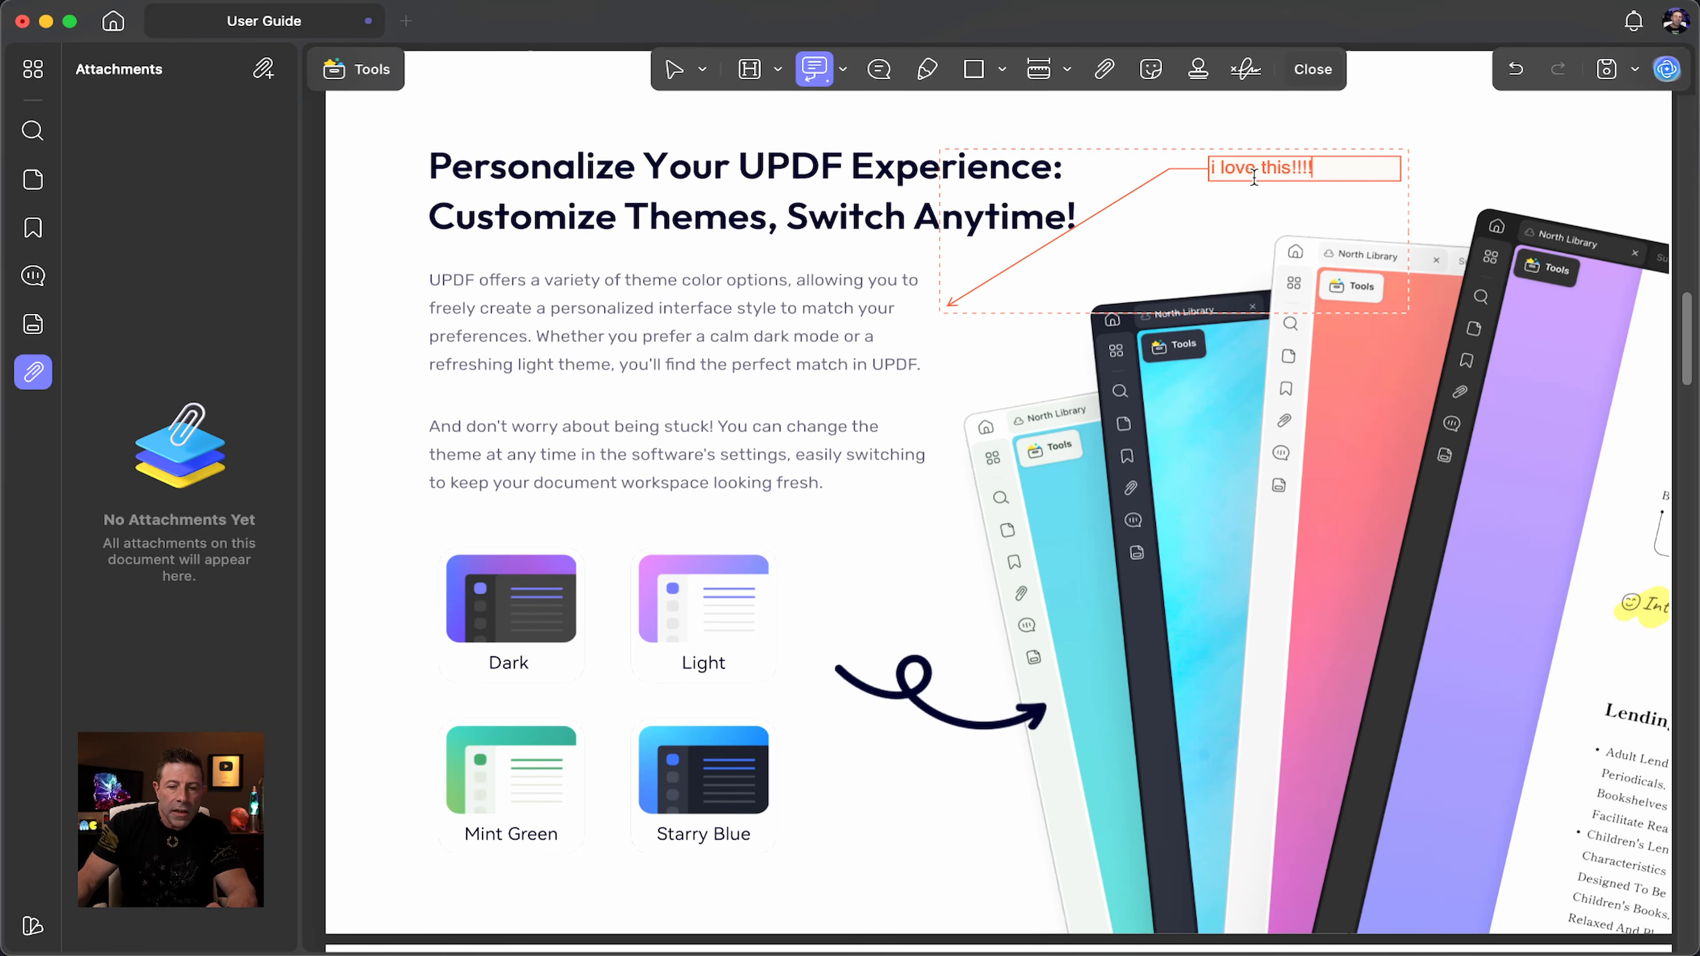
# Step: Reposition the callout's text box beside the heading and move its arrow tip to the second paragraph
pyautogui.moveTo(1235, 169); pyautogui.dragTo(1245, 169)
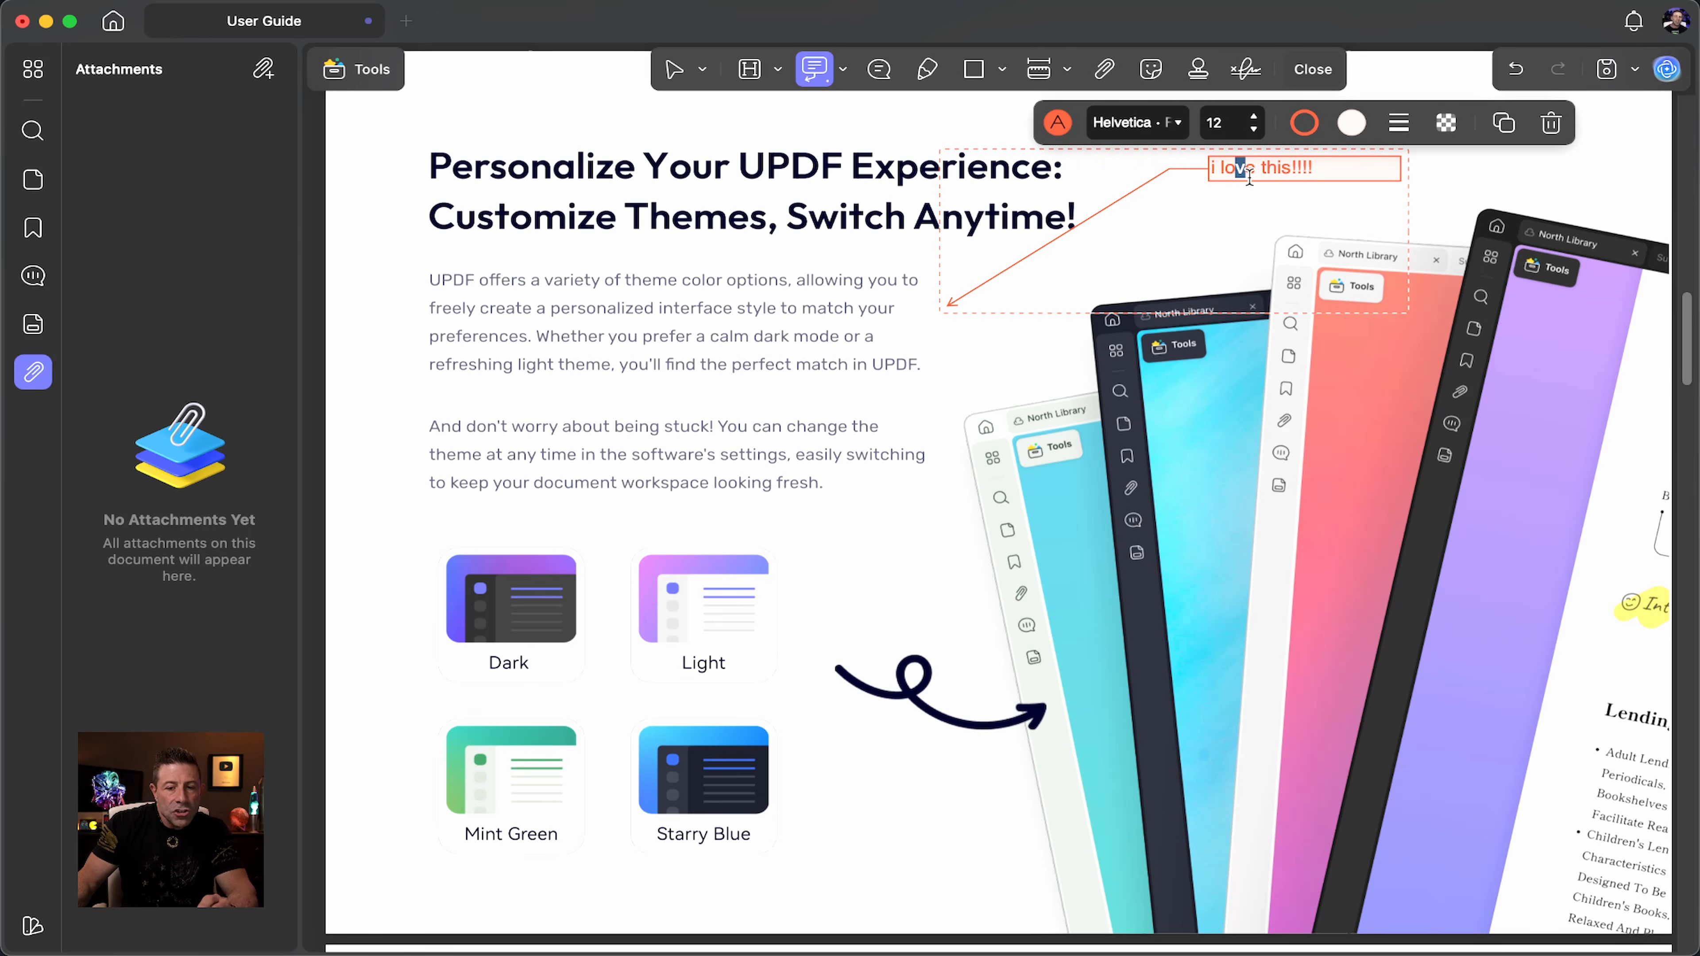
pyautogui.click(673, 69)
pyautogui.moveTo(1254, 183); pyautogui.dragTo(1296, 215)
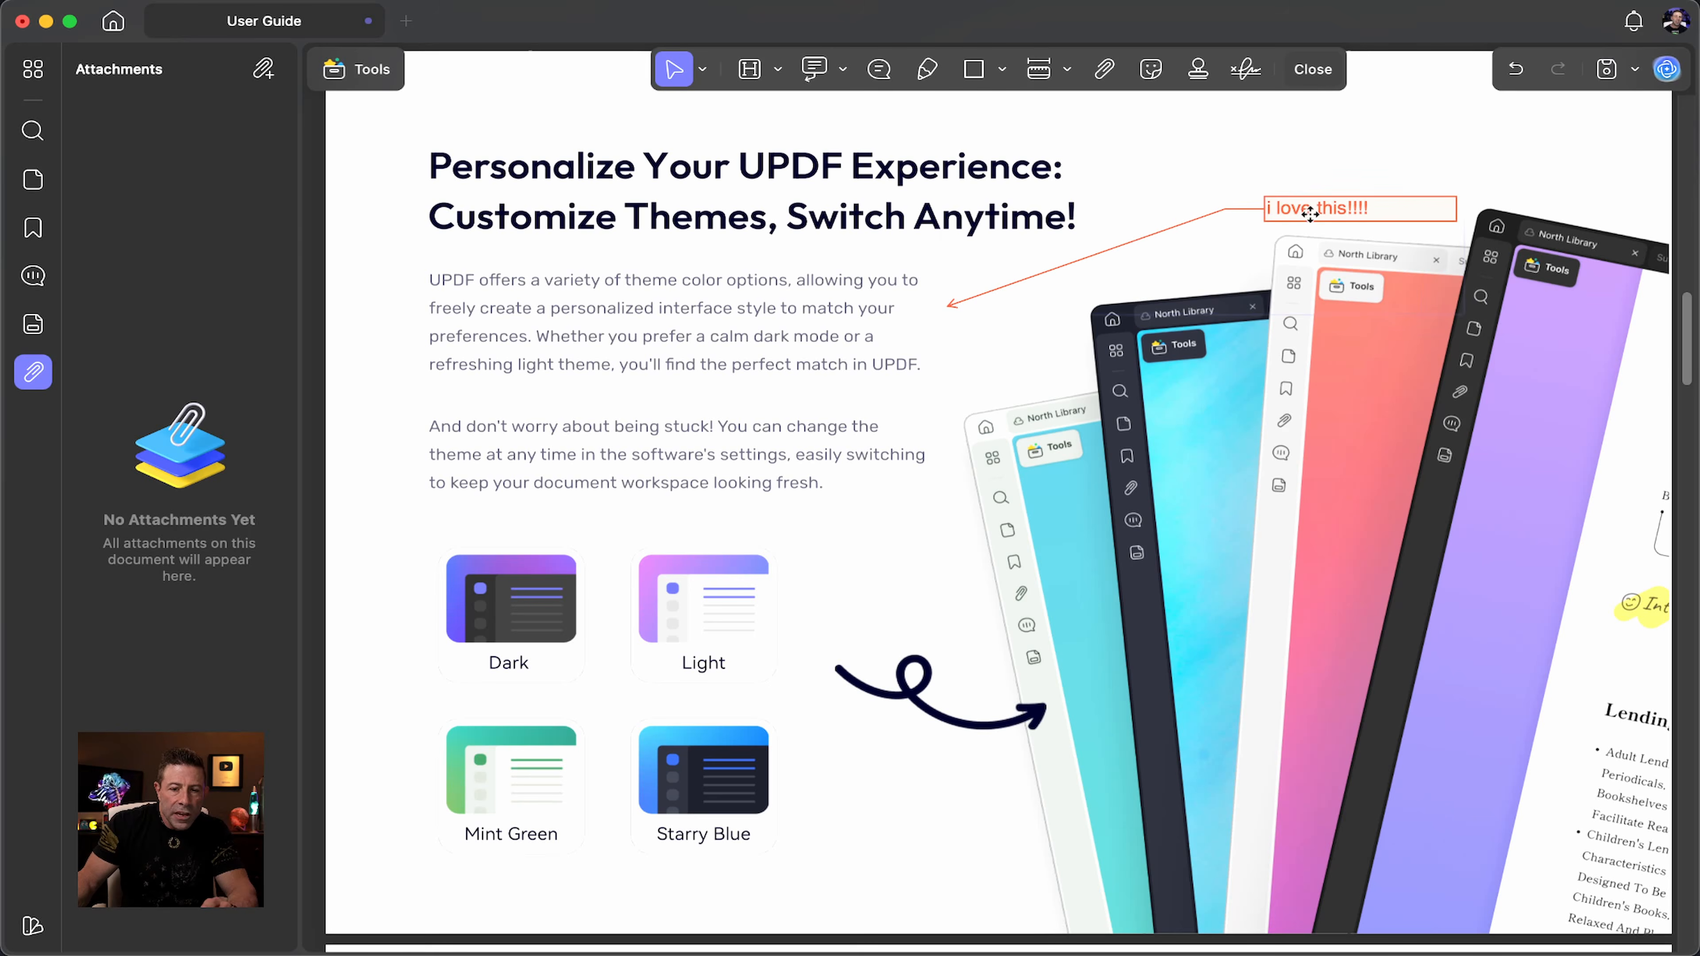
pyautogui.moveTo(945, 307); pyautogui.dragTo(808, 447)
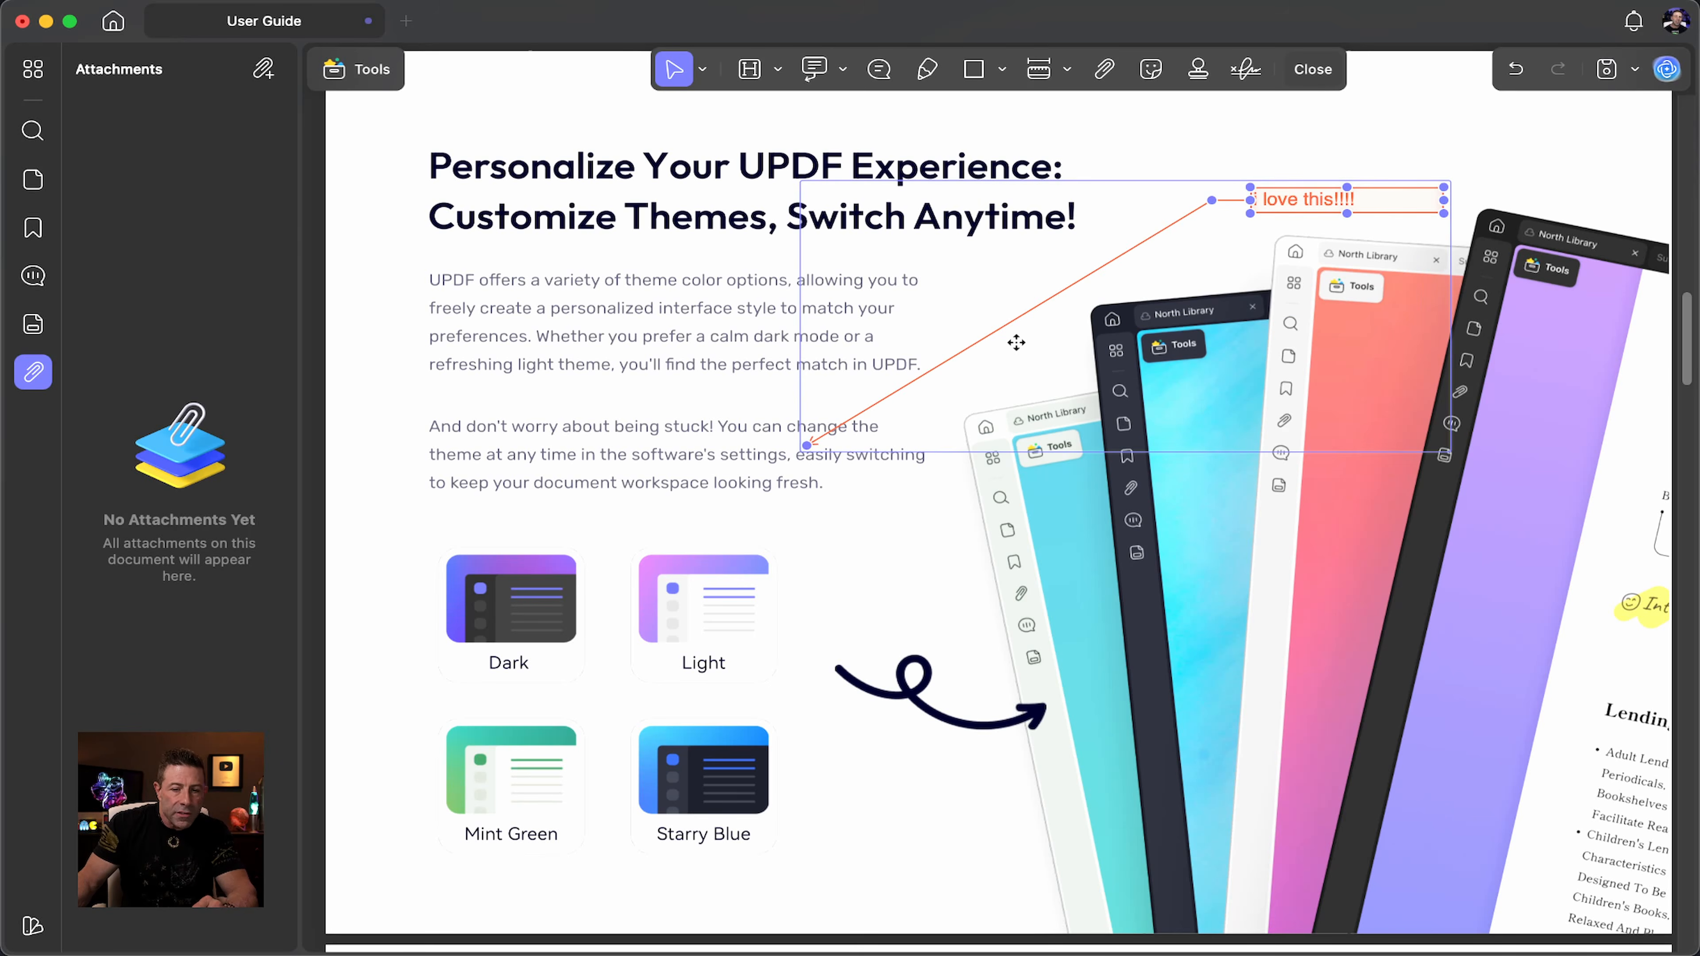
pyautogui.moveTo(1402, 194); pyautogui.dragTo(1330, 202)
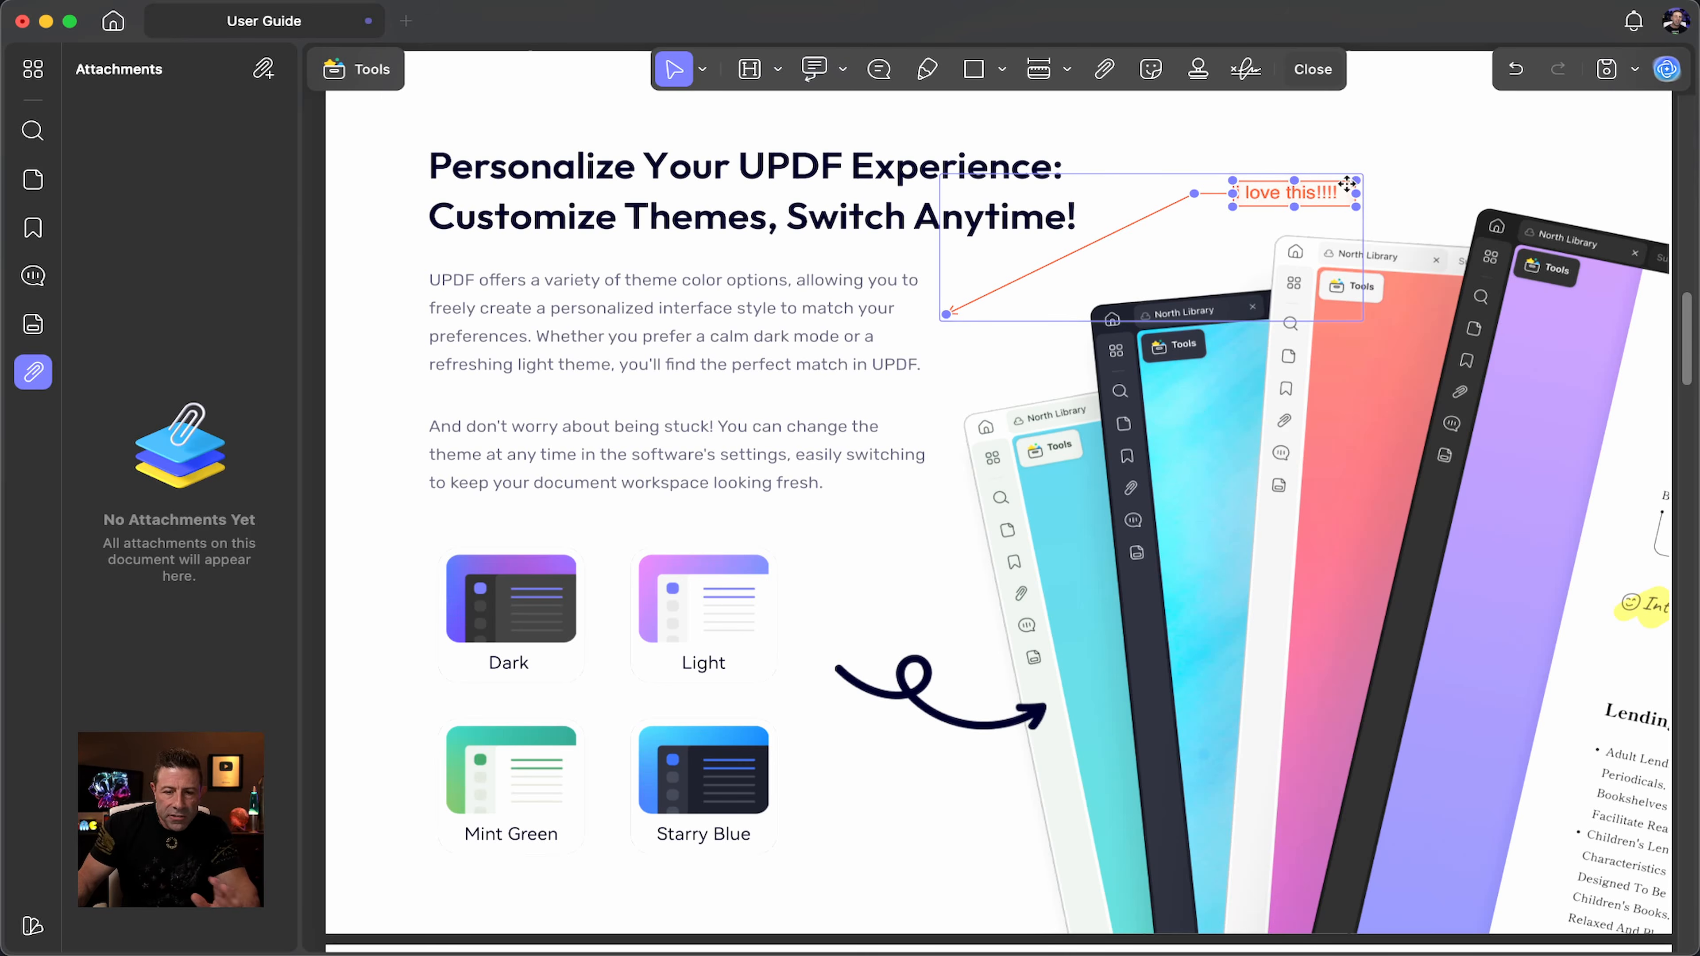
# Step: Undo the last callout adjustments and delete the "i love this!!!!" callout
pyautogui.press('super+z')
pyautogui.press('super+z')
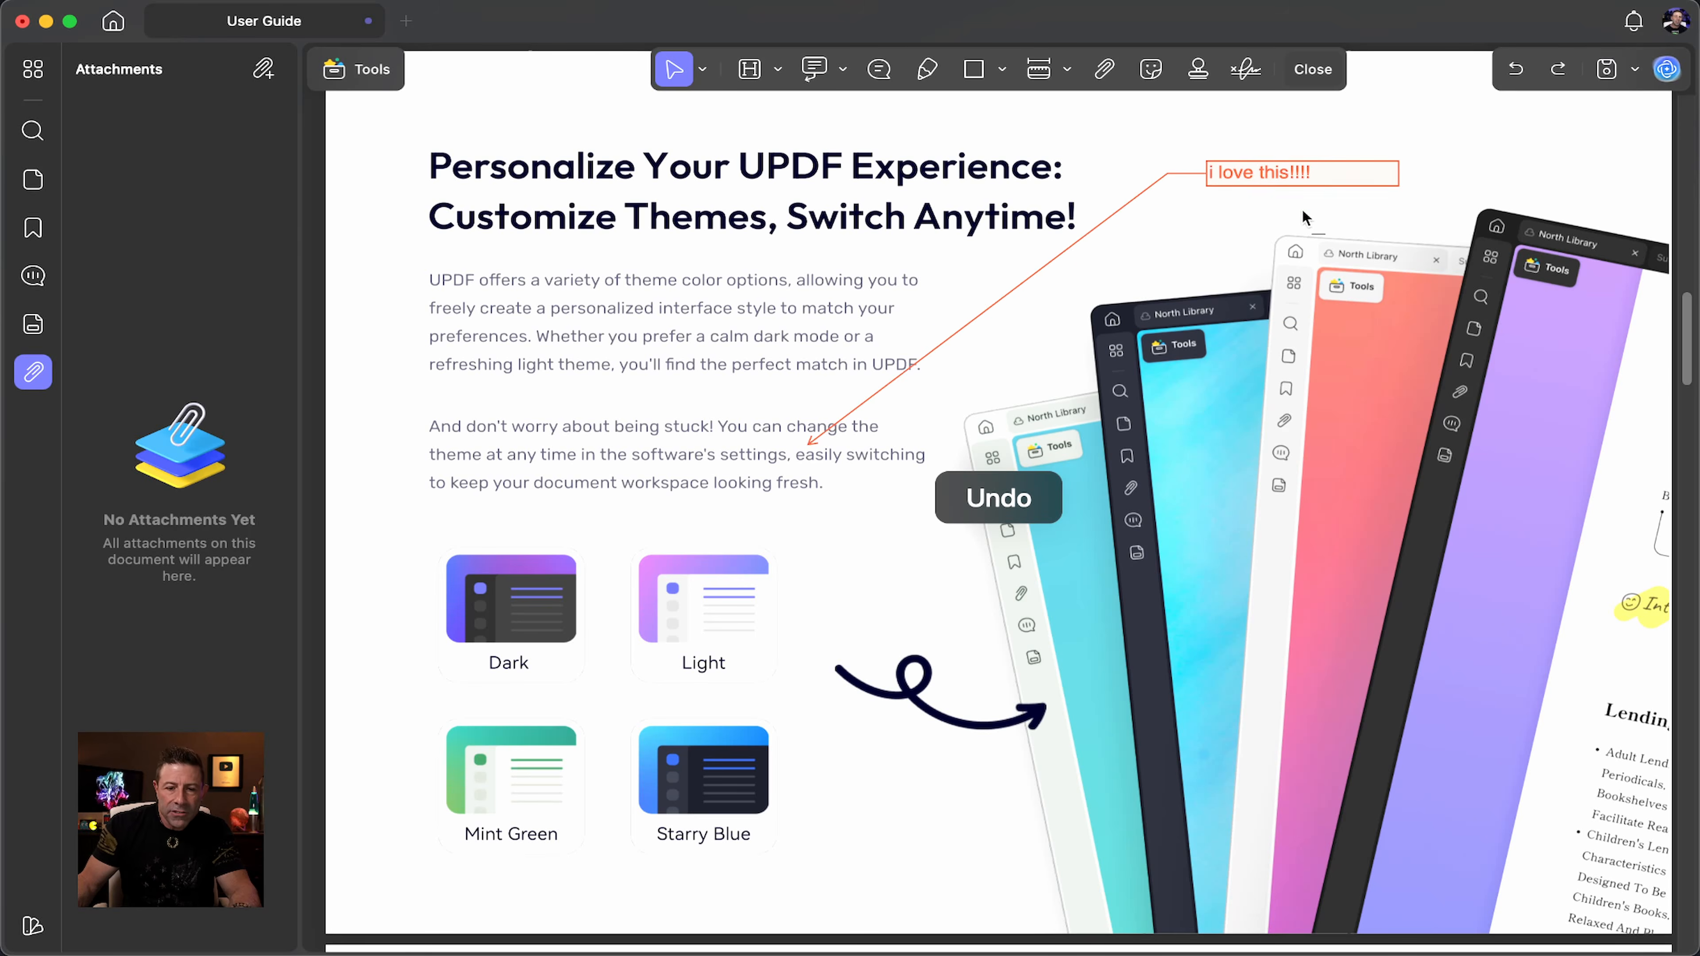
pyautogui.press('super+z')
pyautogui.click(1323, 205)
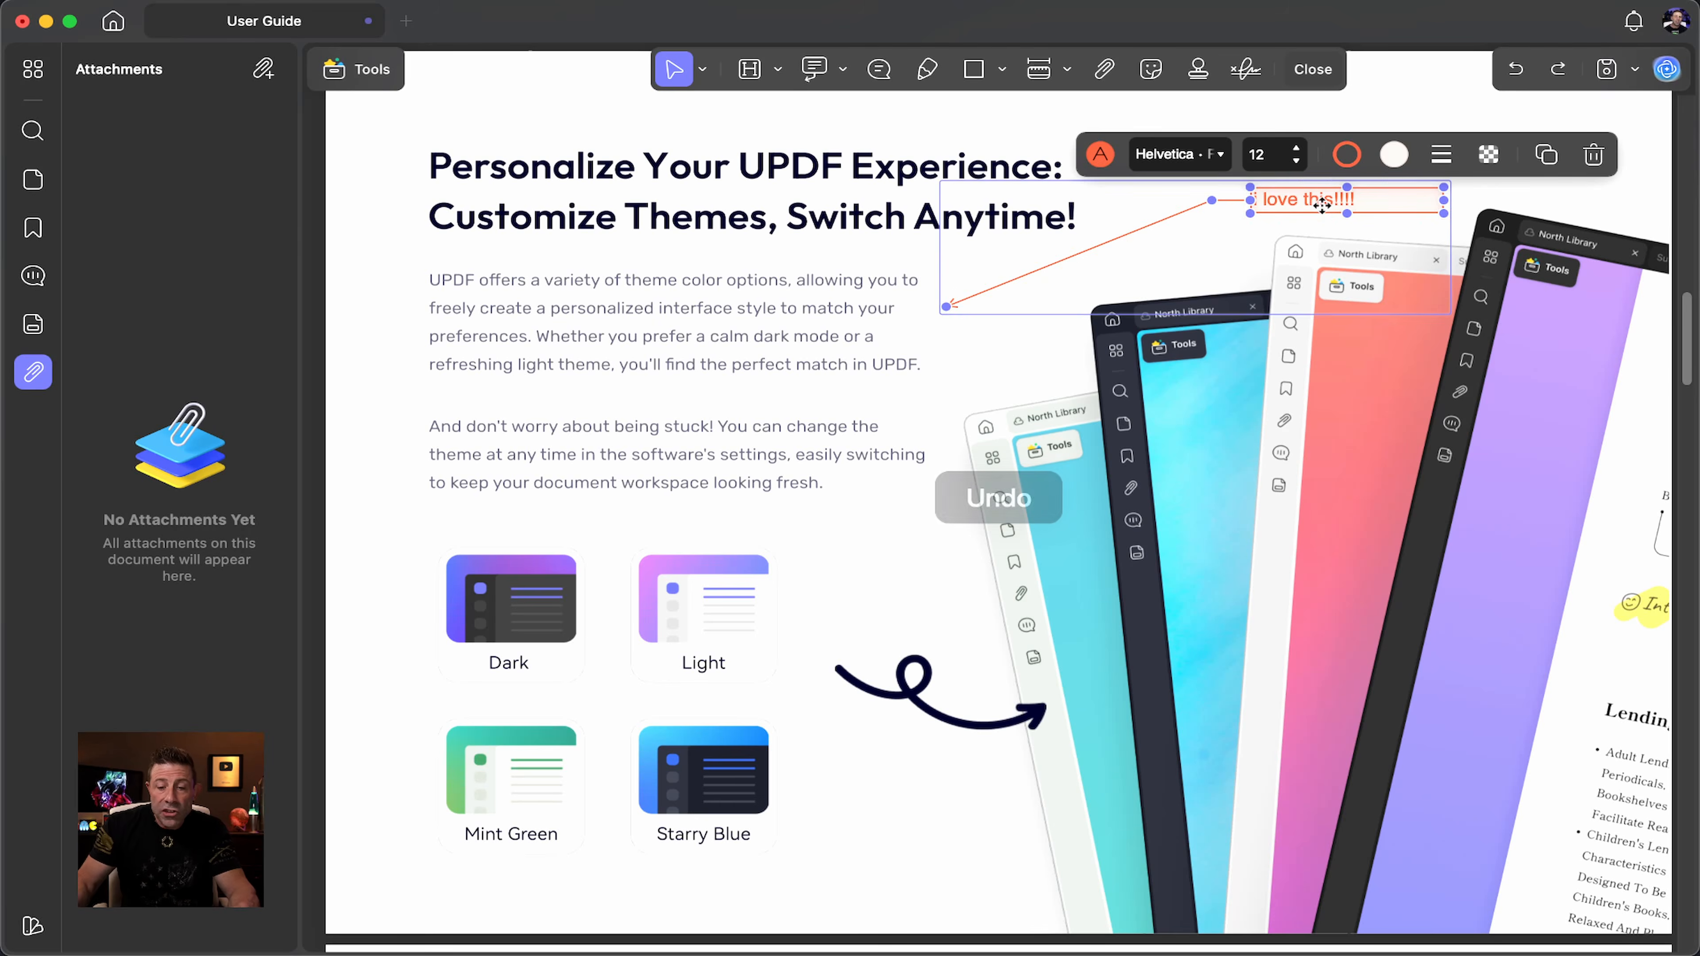
pyautogui.press('Delete')
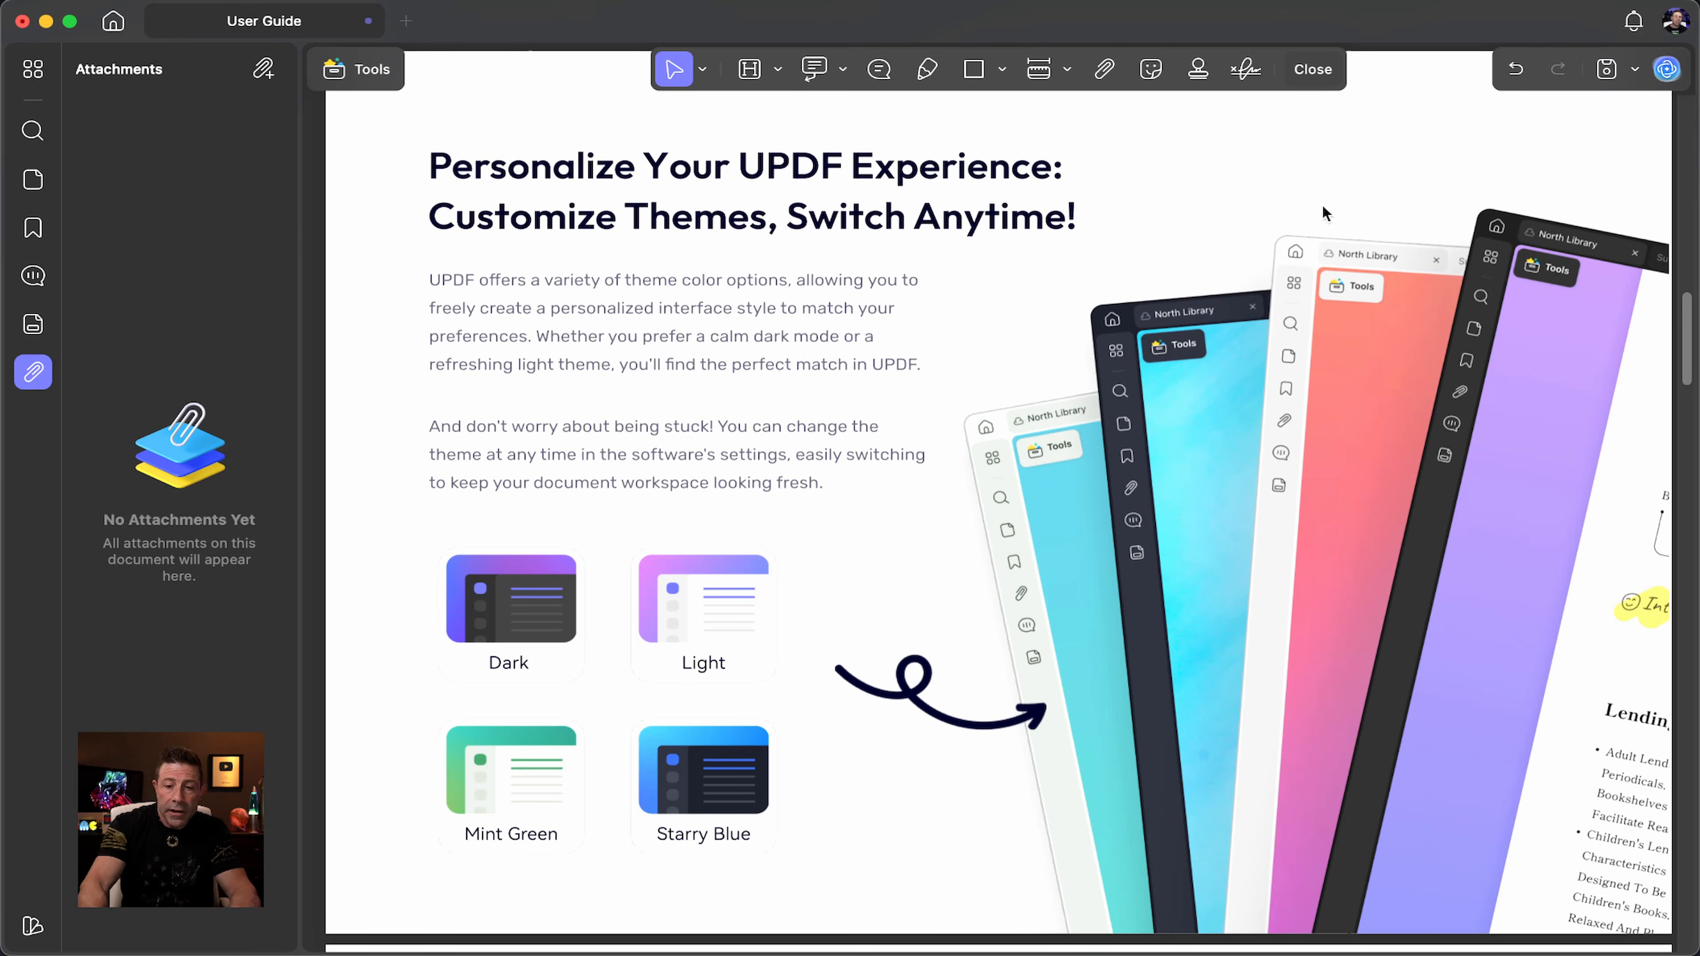
# Step: Add a yellow sticky note reading "Create a new title" beside the start of the heading
pyautogui.click(882, 69)
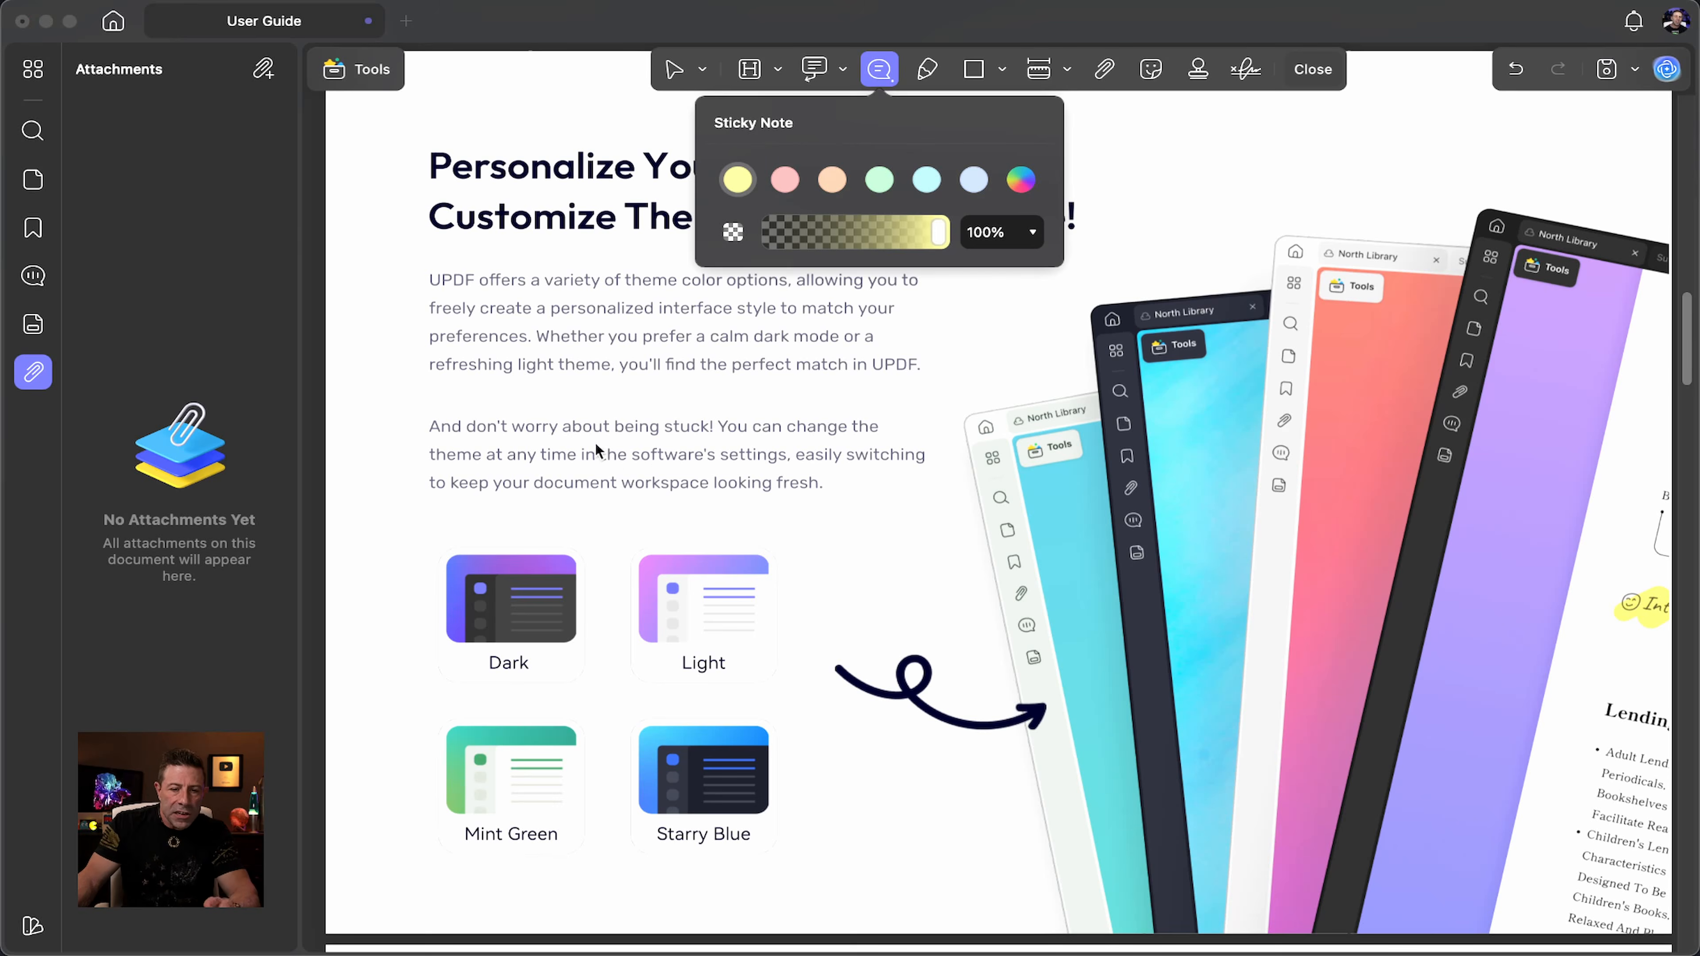
pyautogui.click(404, 162)
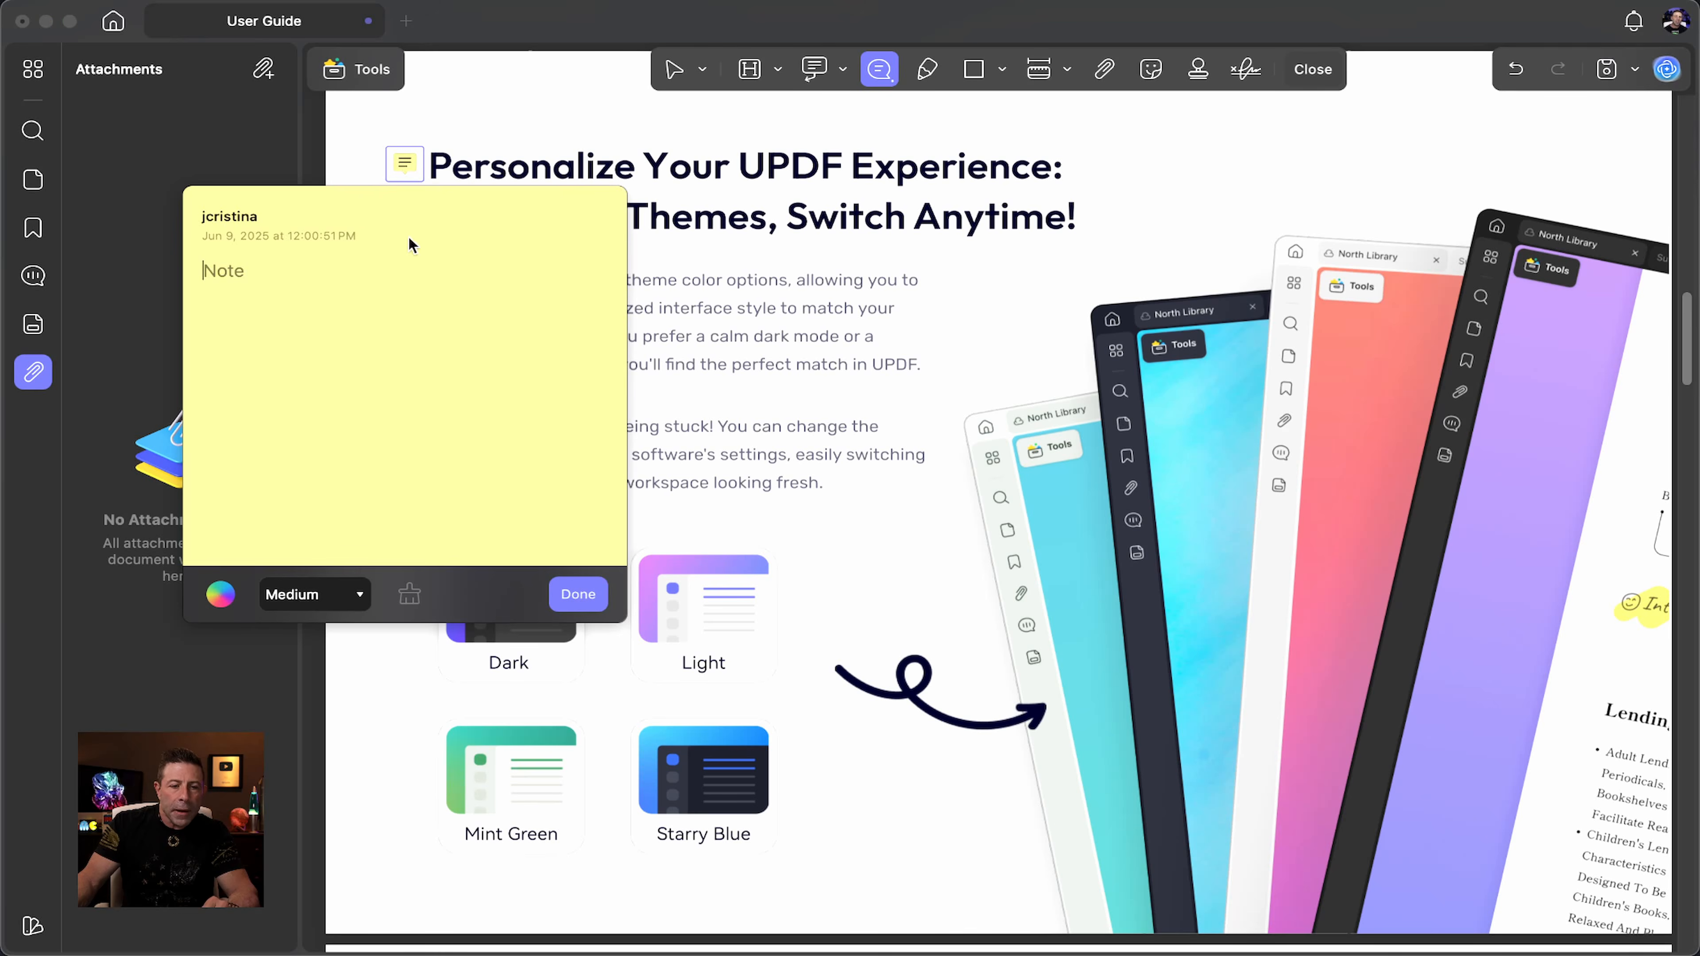
pyautogui.write('C')
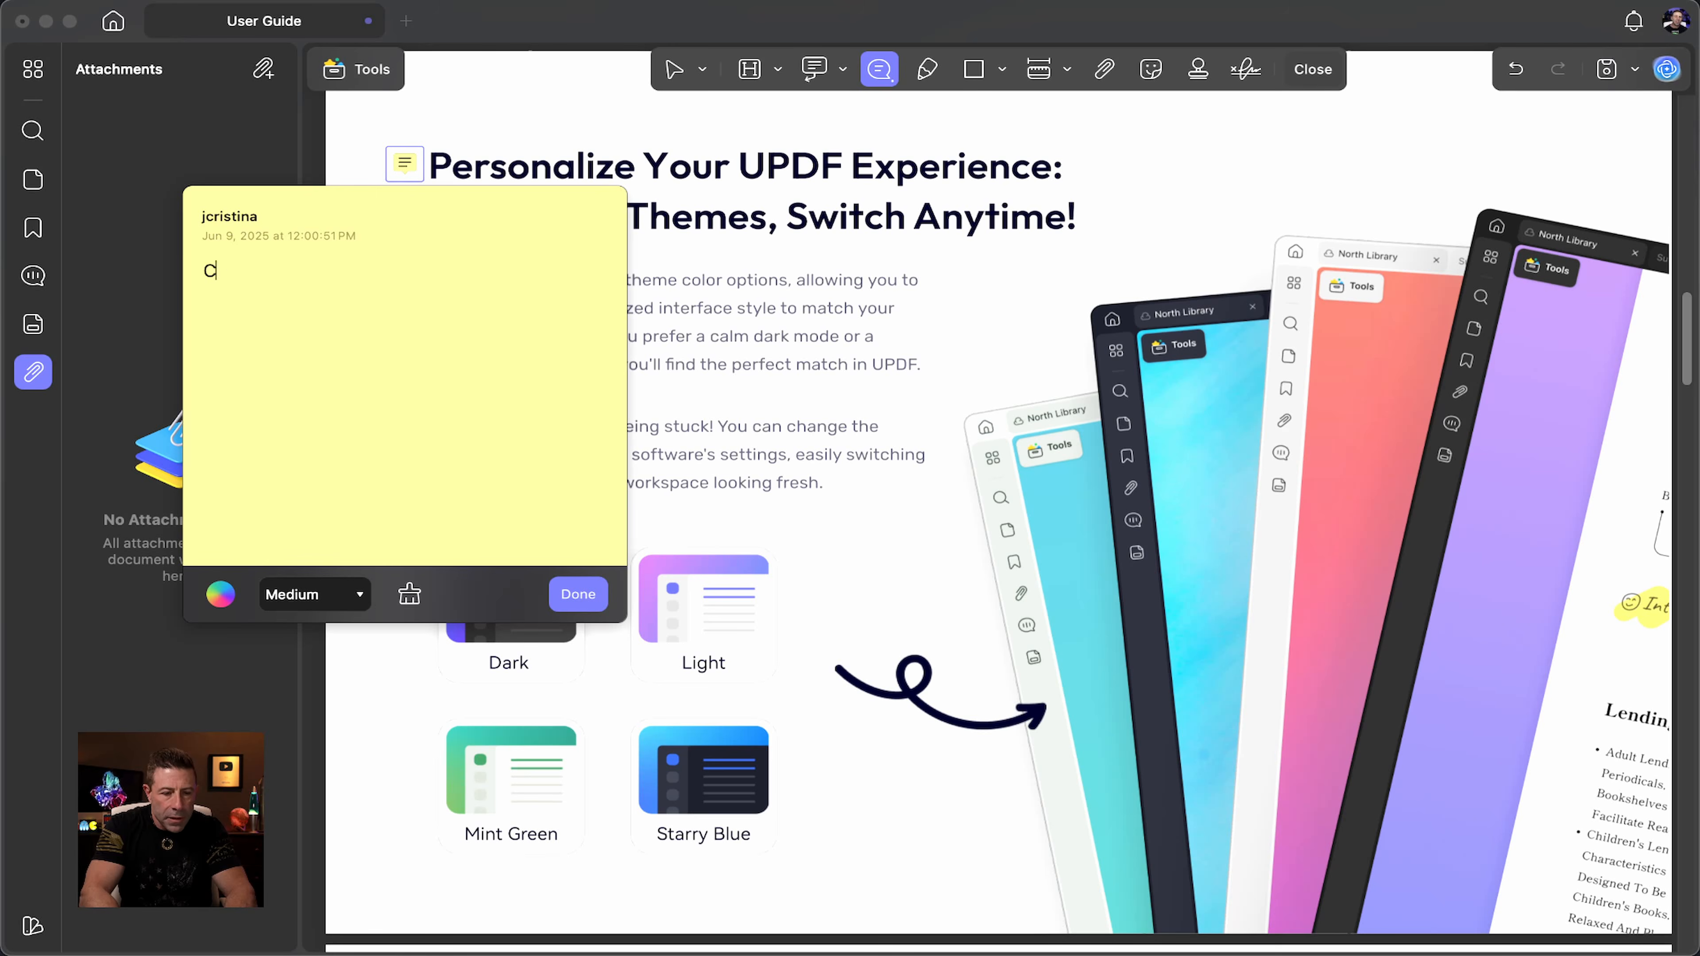
pyautogui.write('reate a new title')
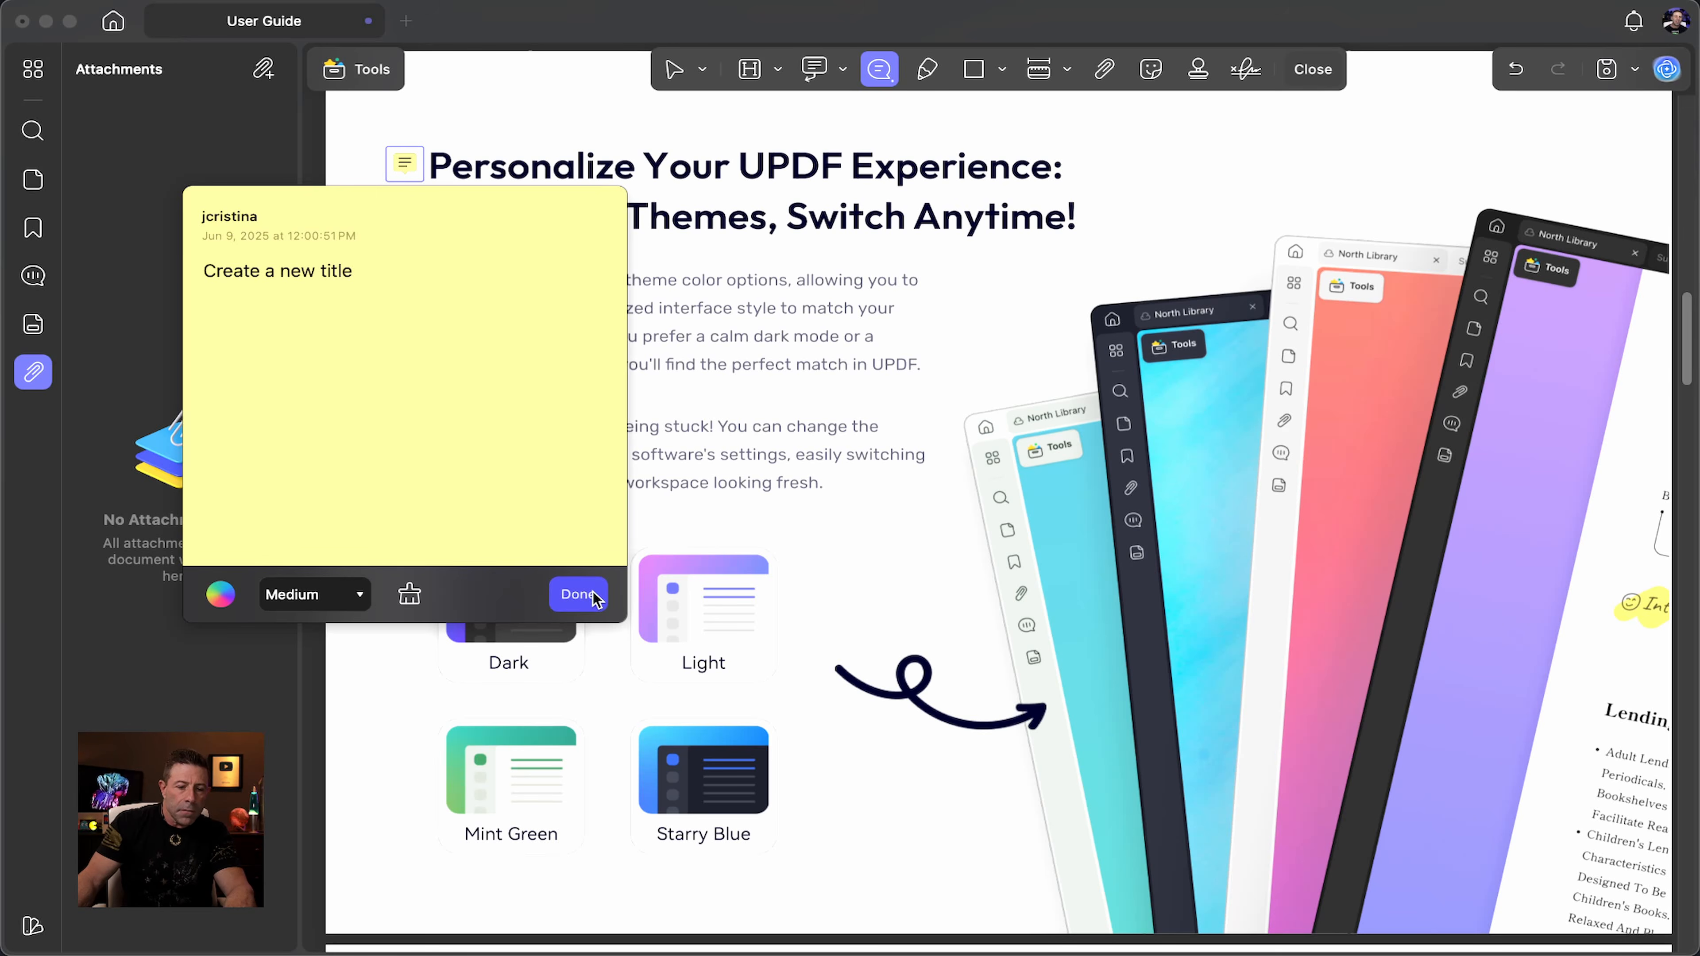
pyautogui.click(578, 594)
# Step: Reopen the sticky note beside the heading to read its comment, and close it
pyautogui.moveTo(405, 166)
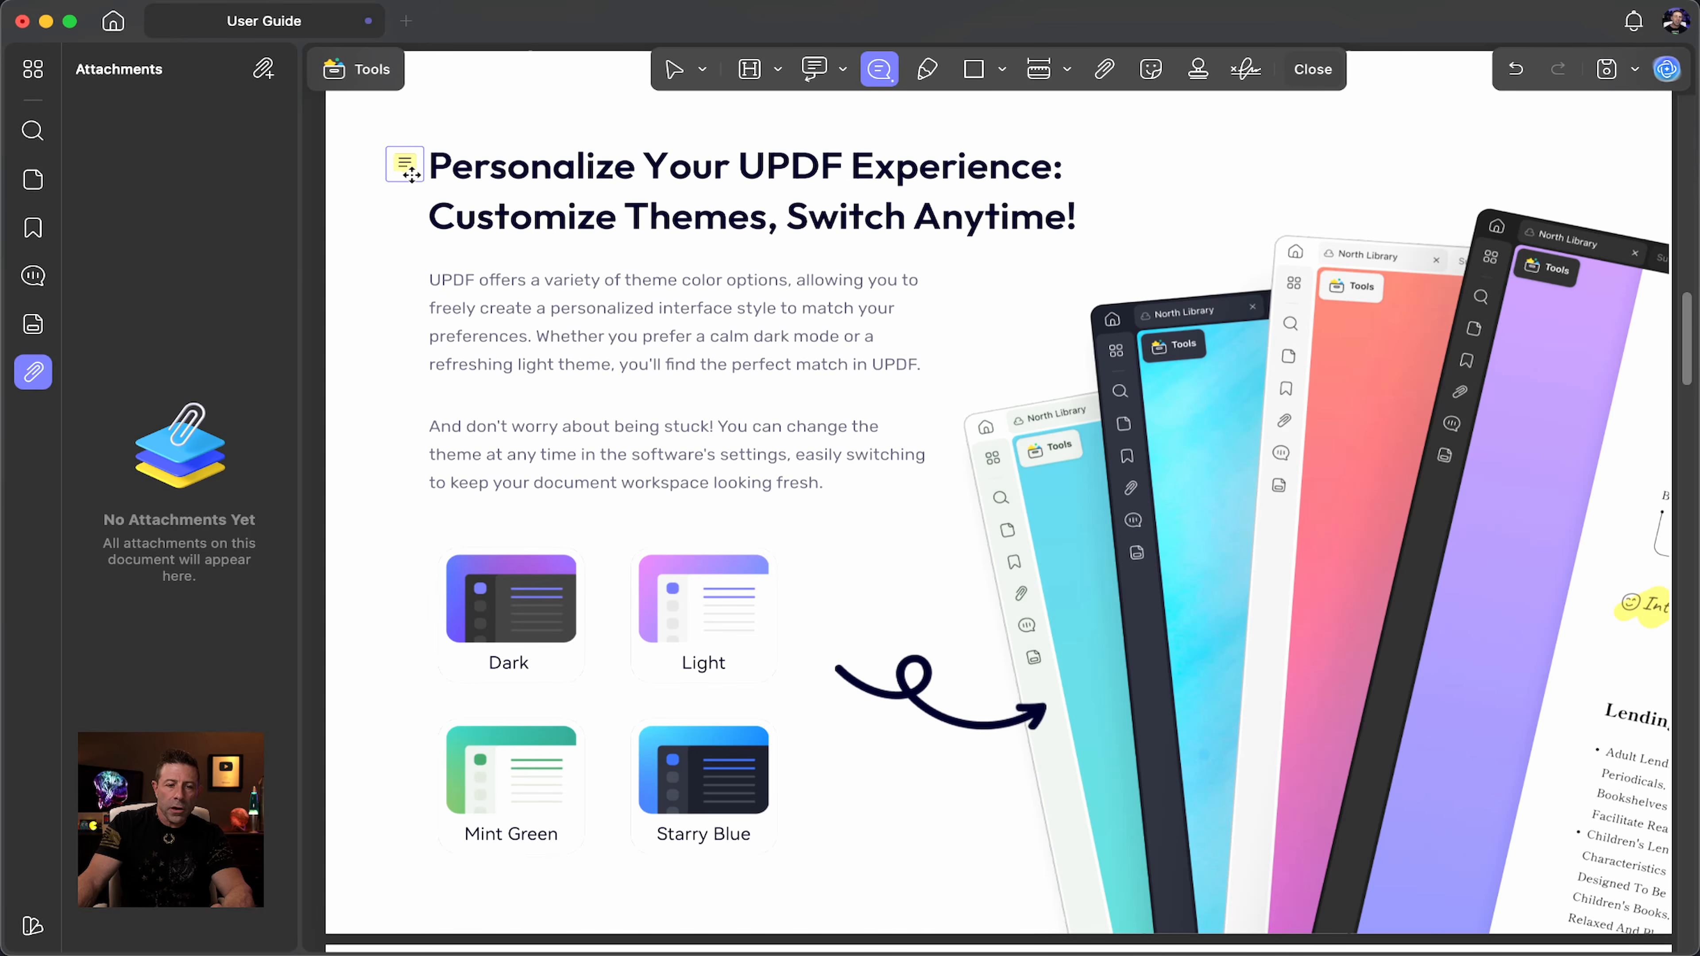
pyautogui.click(406, 163)
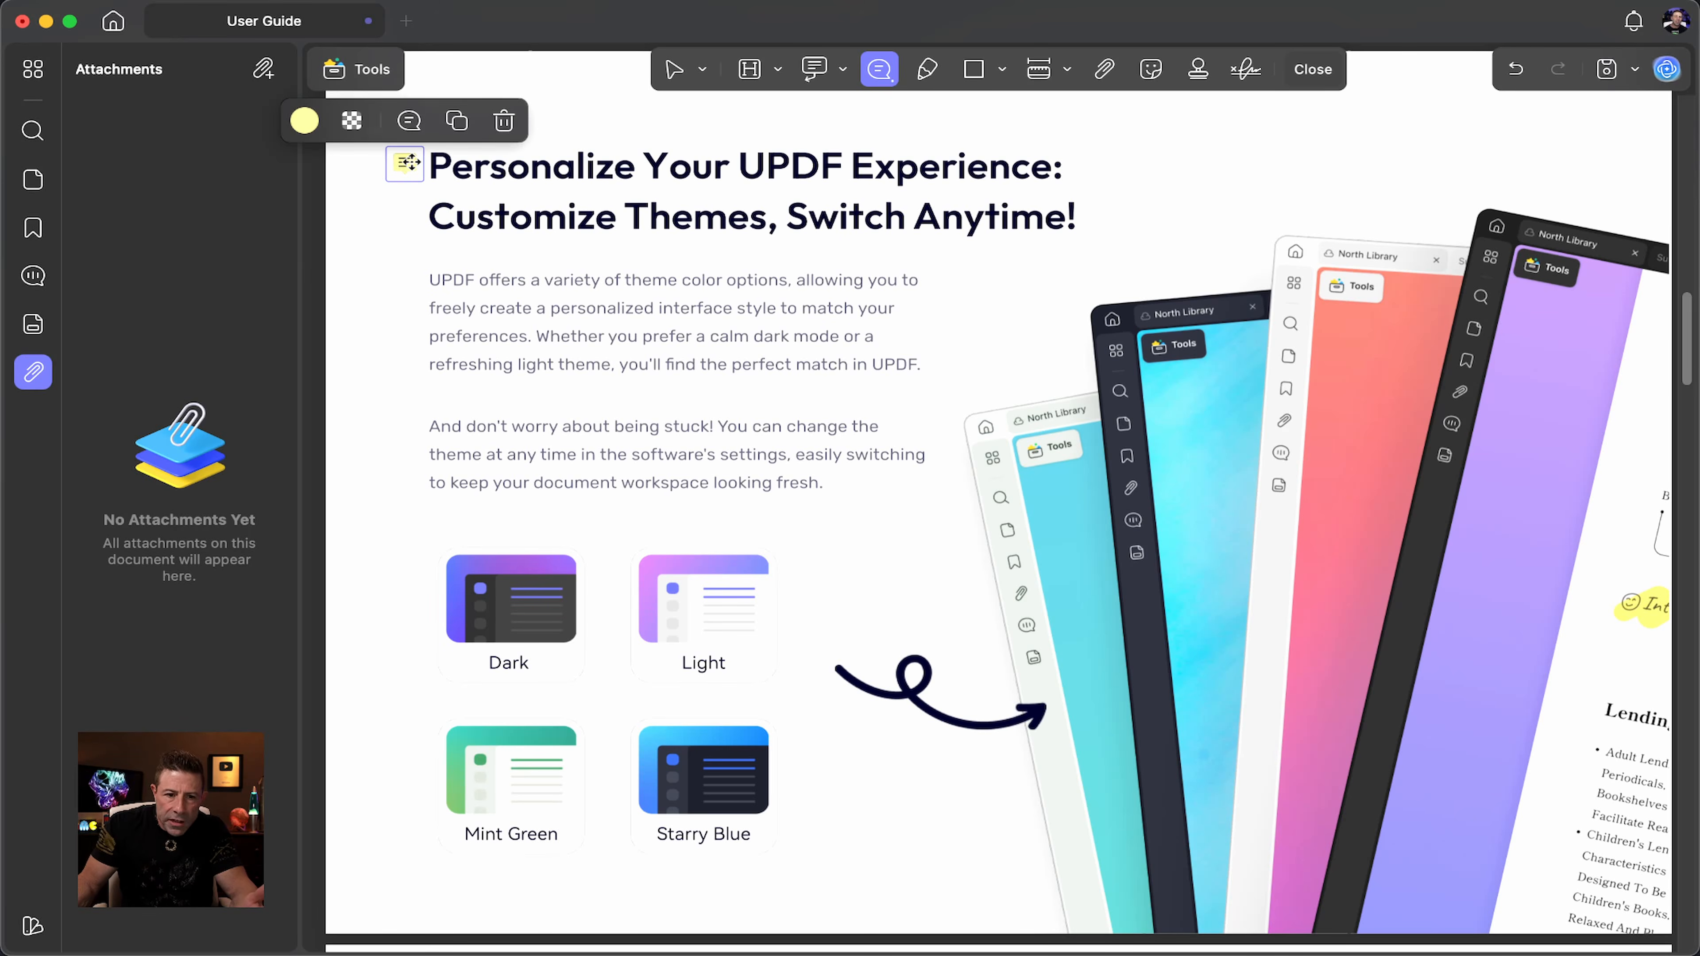
pyautogui.click(409, 163)
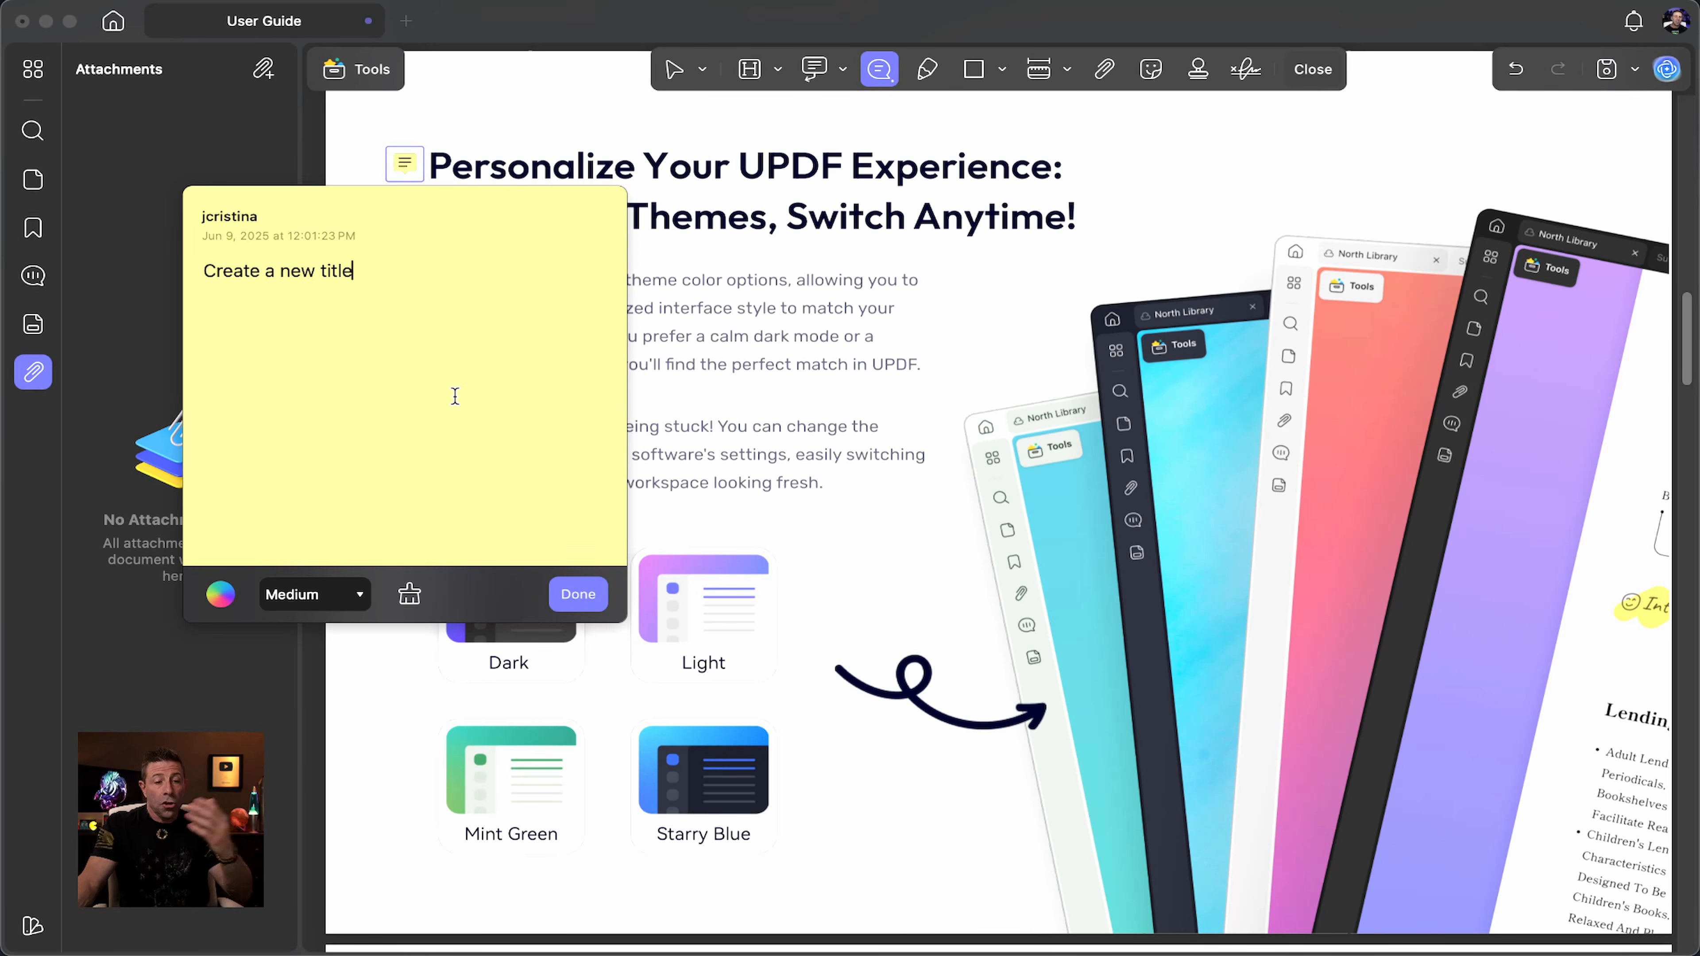
pyautogui.click(578, 595)
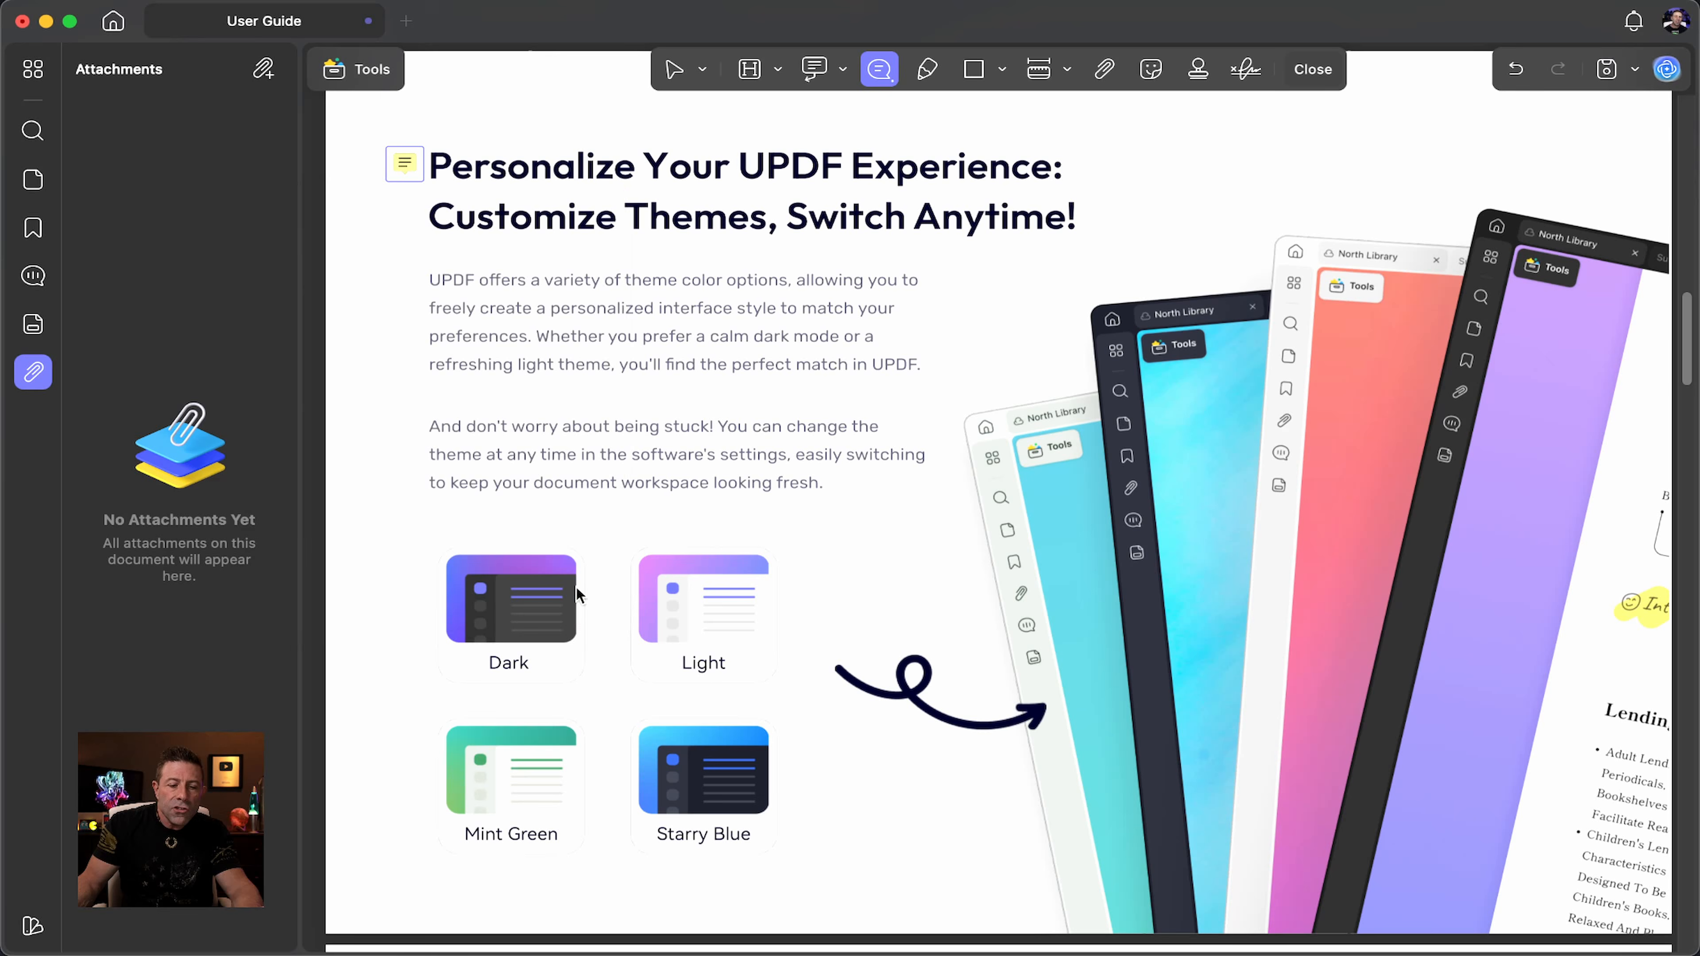
# Step: Add another sticky note beside the second paragraph, and delete both the heading's note and this one
pyautogui.click(413, 431)
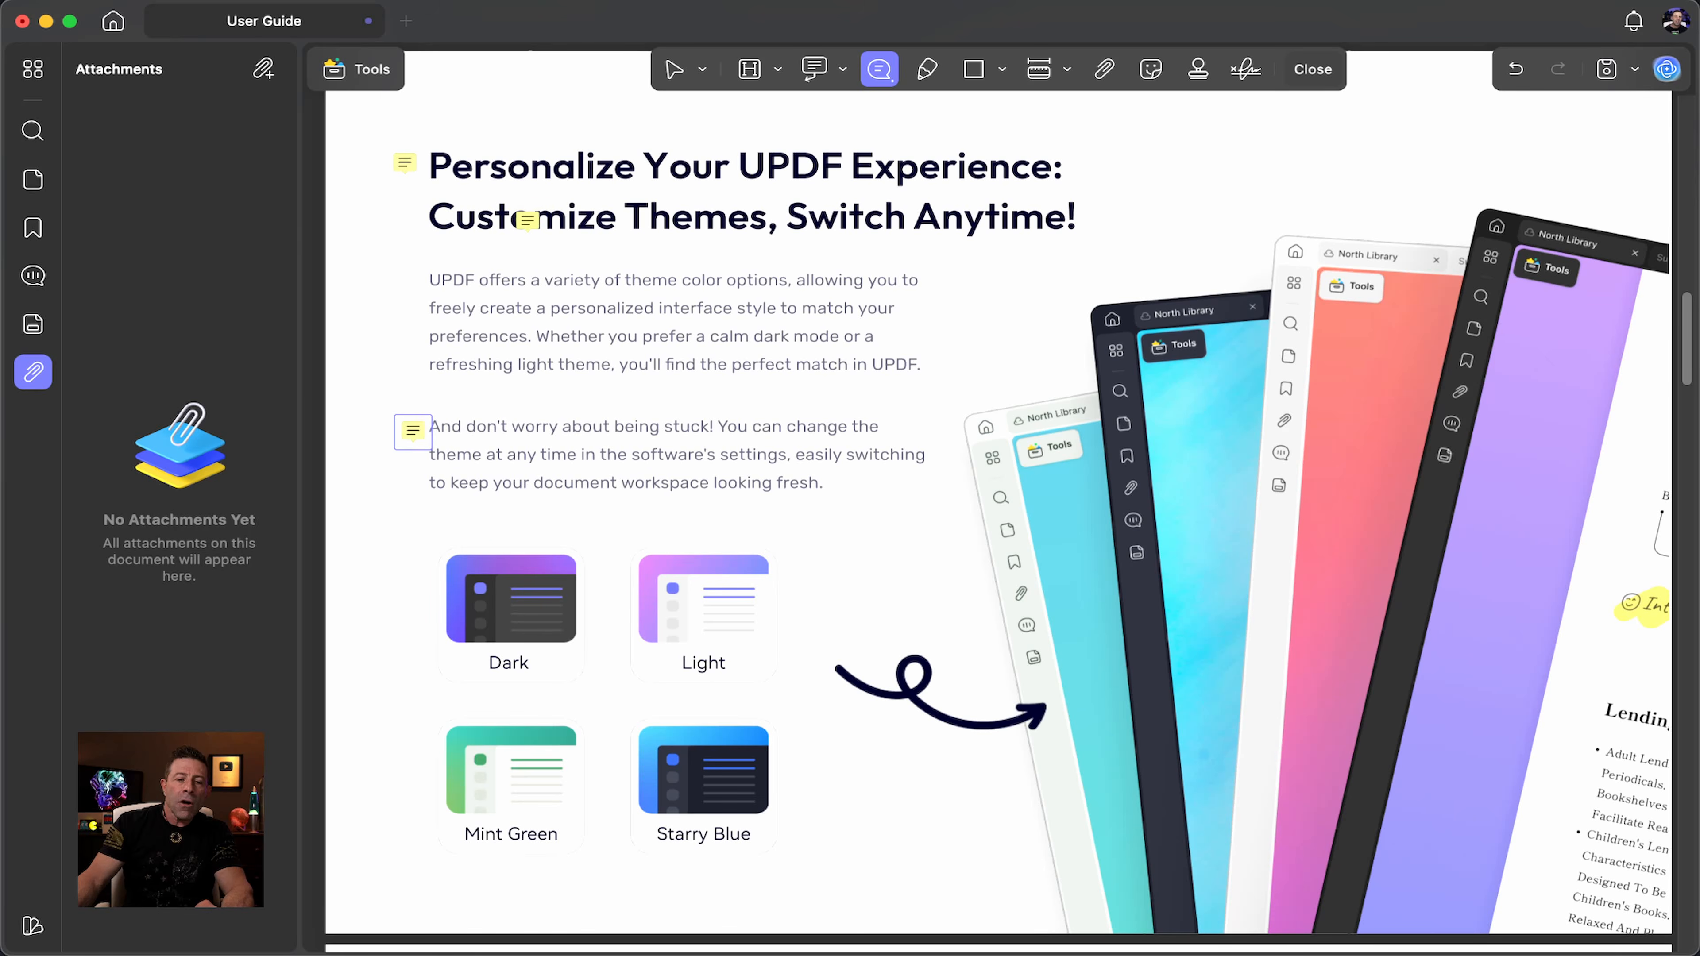
pyautogui.click(673, 69)
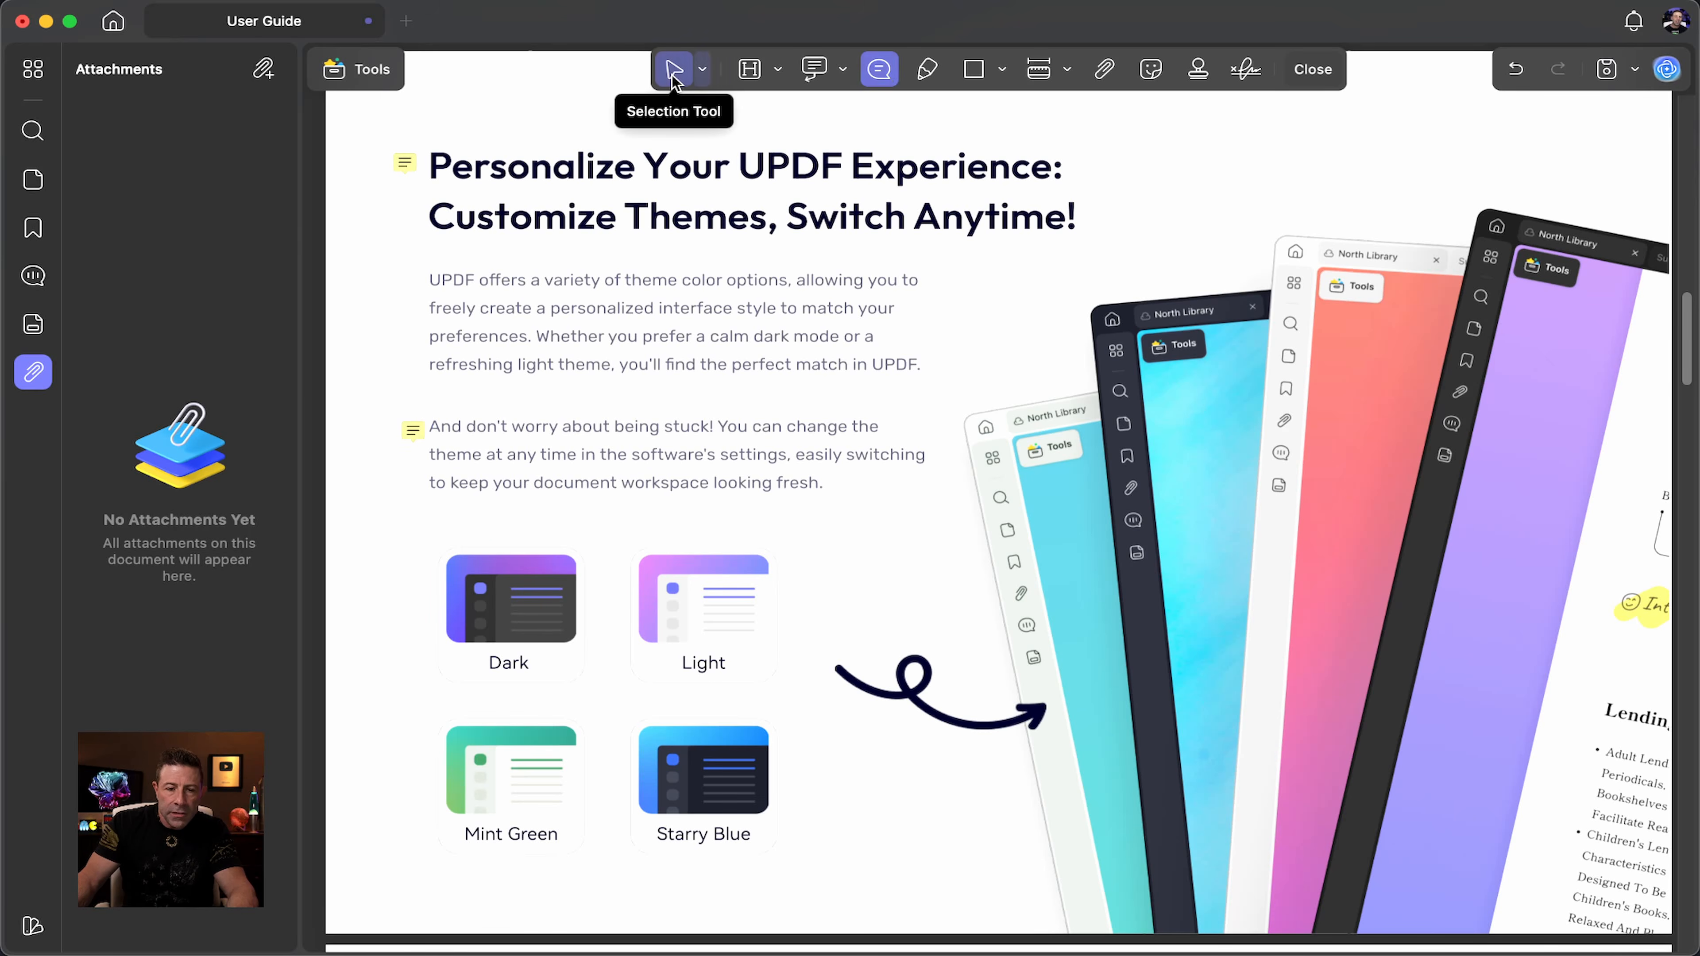
pyautogui.click(404, 163)
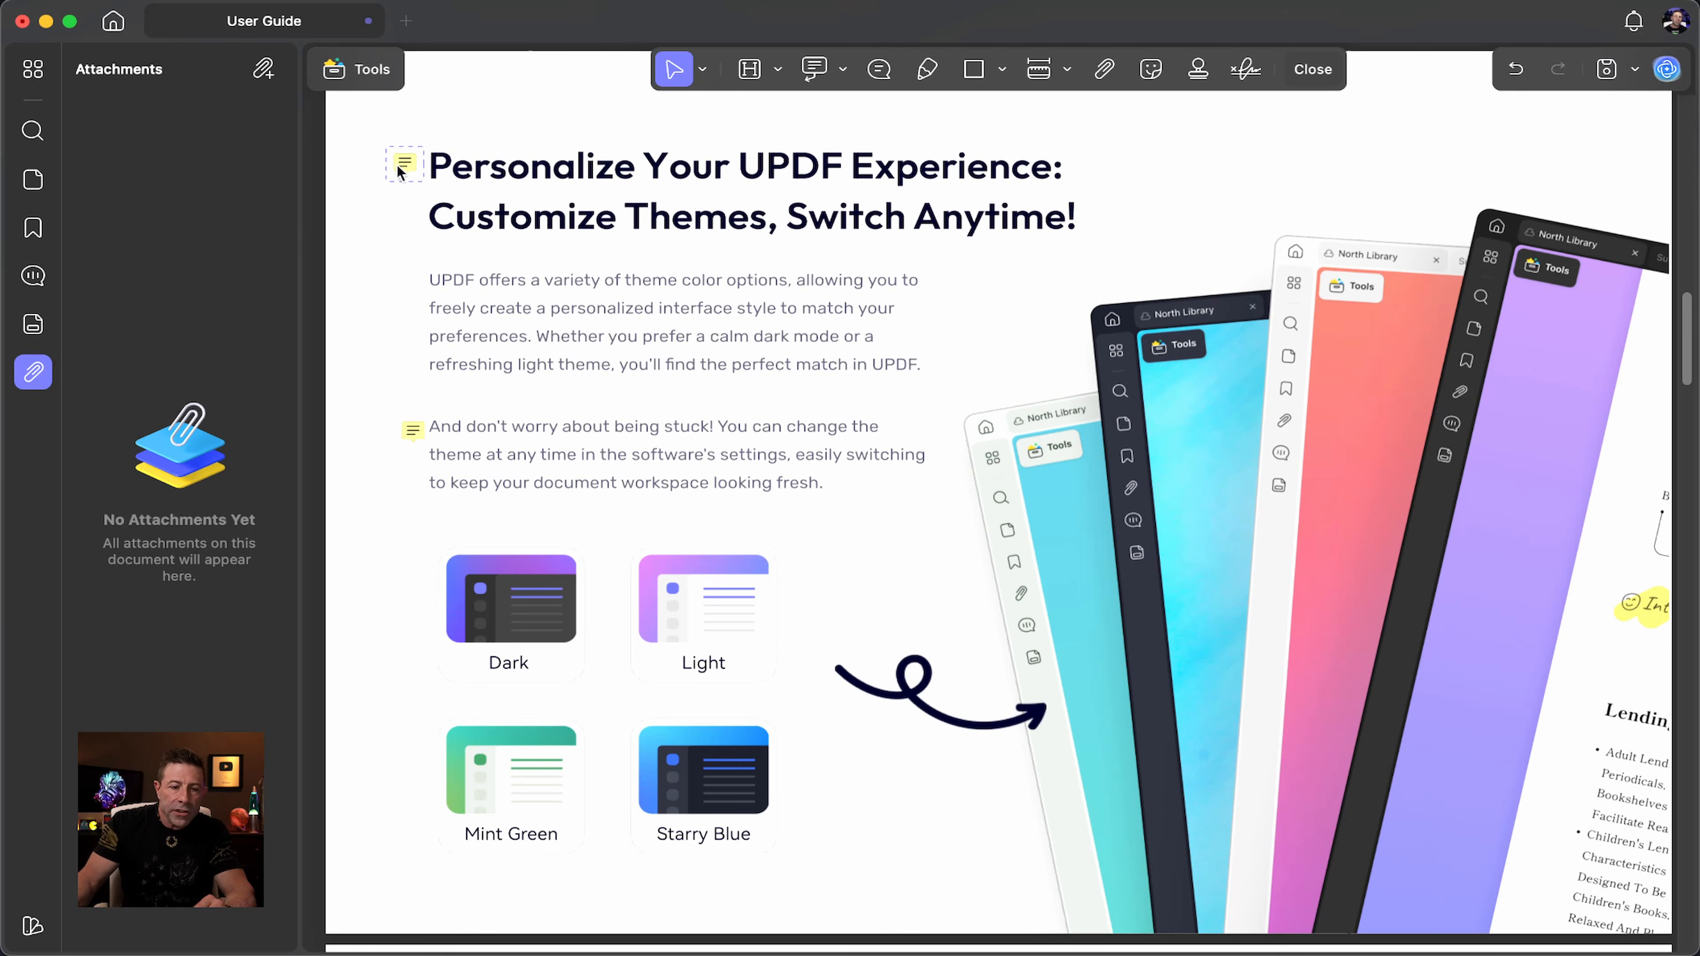
pyautogui.press('Delete')
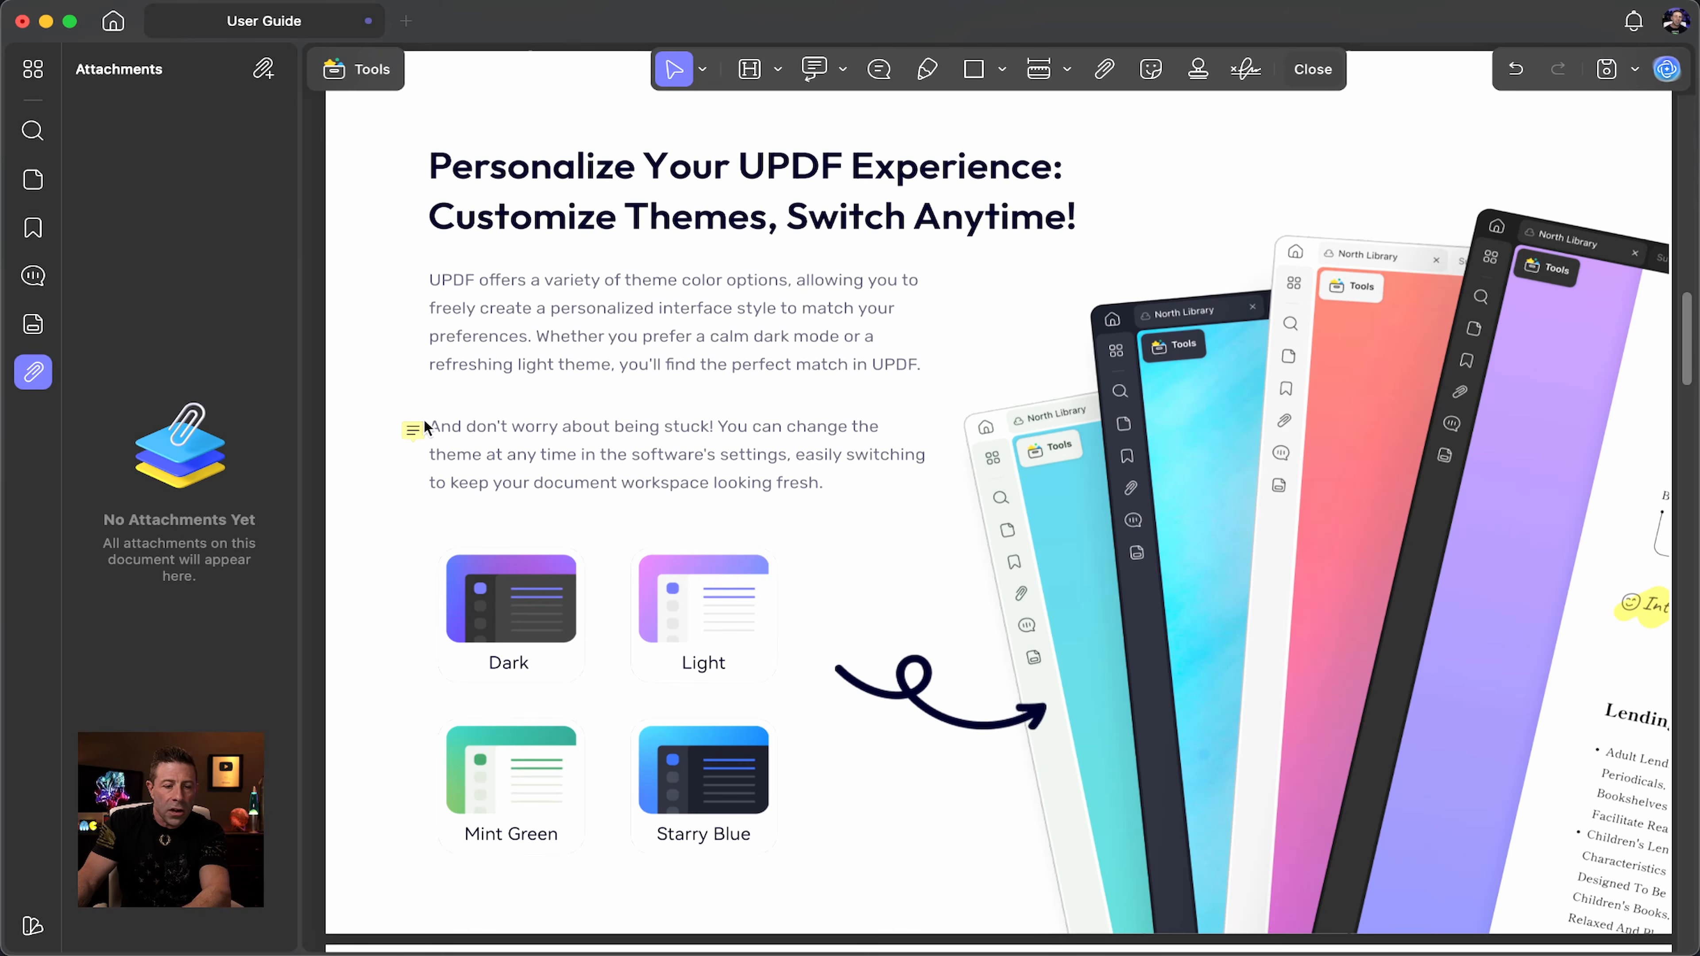
pyautogui.click(413, 431)
pyautogui.press('Delete')
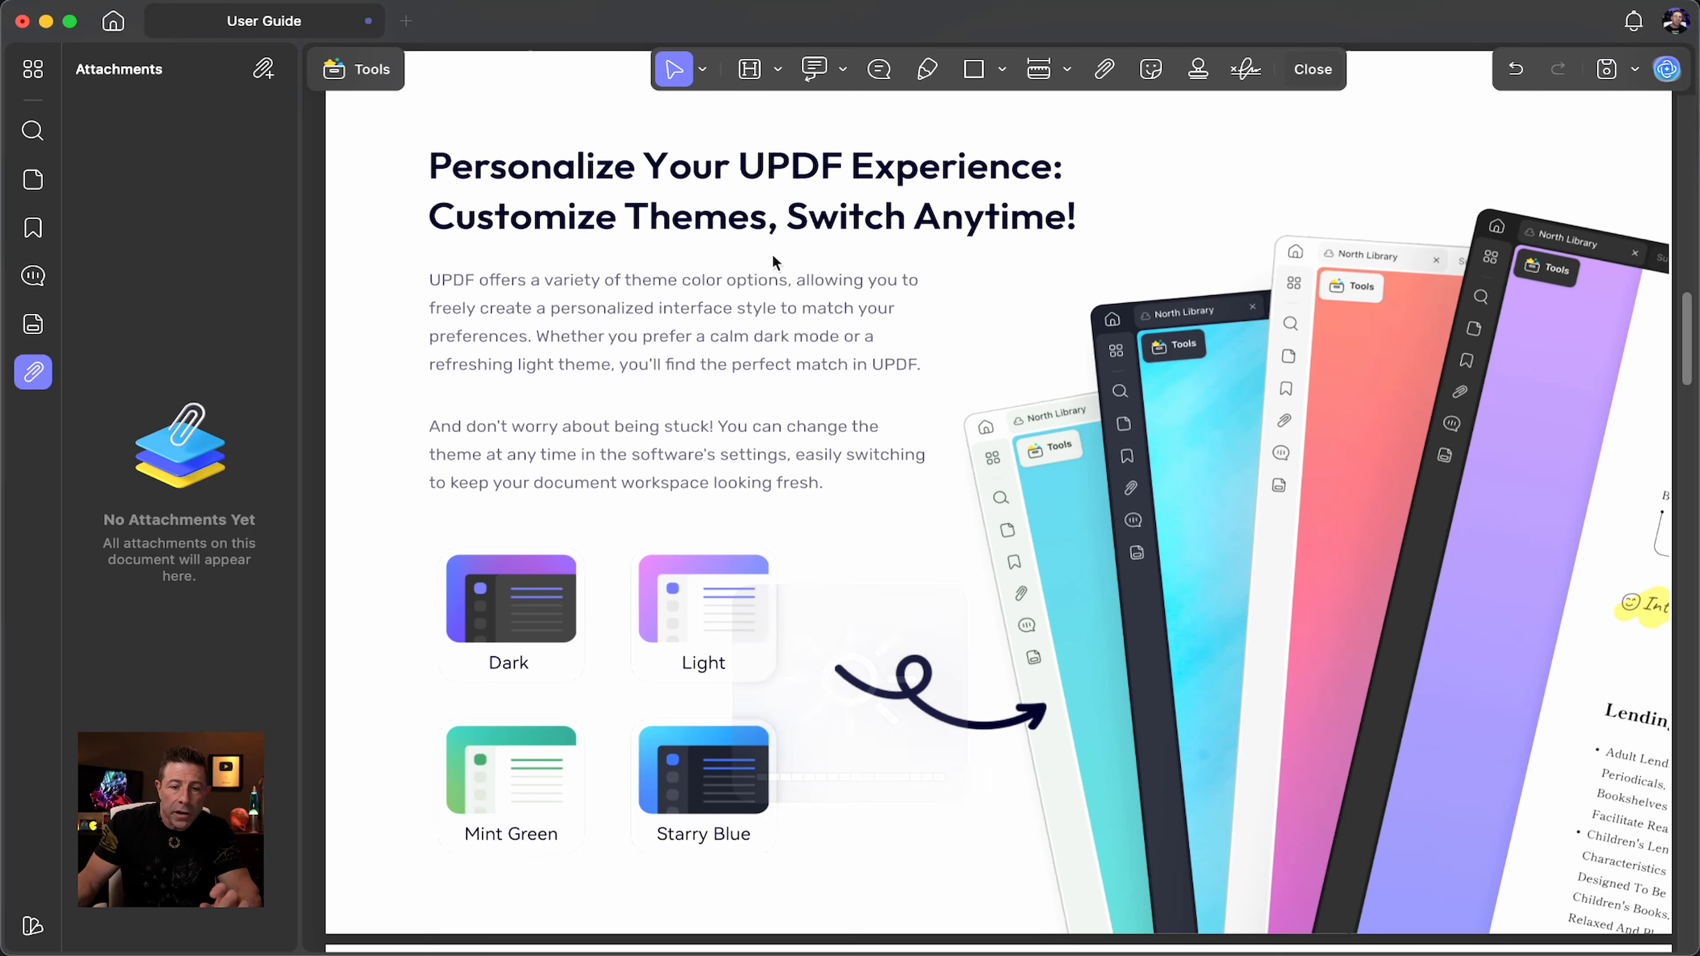
# Step: Draw a freehand signature in black with the 3 pt Pencil in the blank area beside the heading
pyautogui.click(931, 69)
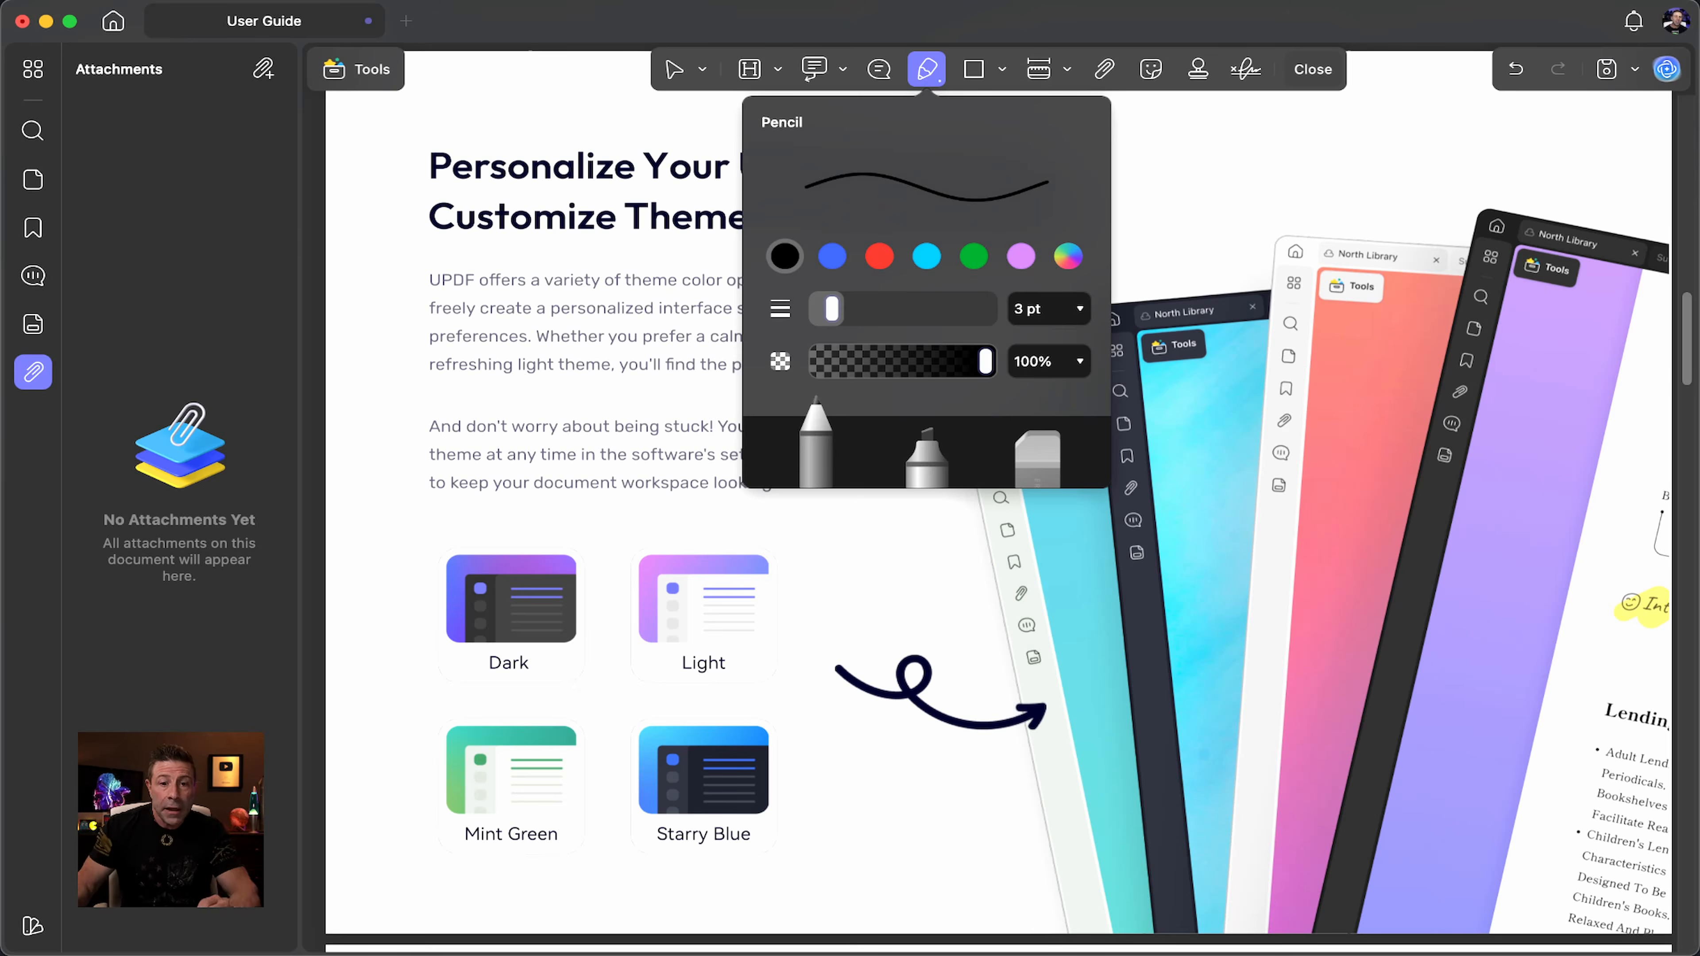
pyautogui.click(1232, 479)
pyautogui.moveTo(1184, 209)
pyautogui.mouseDown()
pyautogui.moveTo(1218, 140)
pyautogui.moveTo(1232, 253)
pyautogui.mouseUp()
pyautogui.moveTo(1317, 137)
pyautogui.mouseDown()
pyautogui.moveTo(1304, 182)
pyautogui.moveTo(1473, 154)
pyautogui.moveTo(1279, 173)
pyautogui.mouseUp()
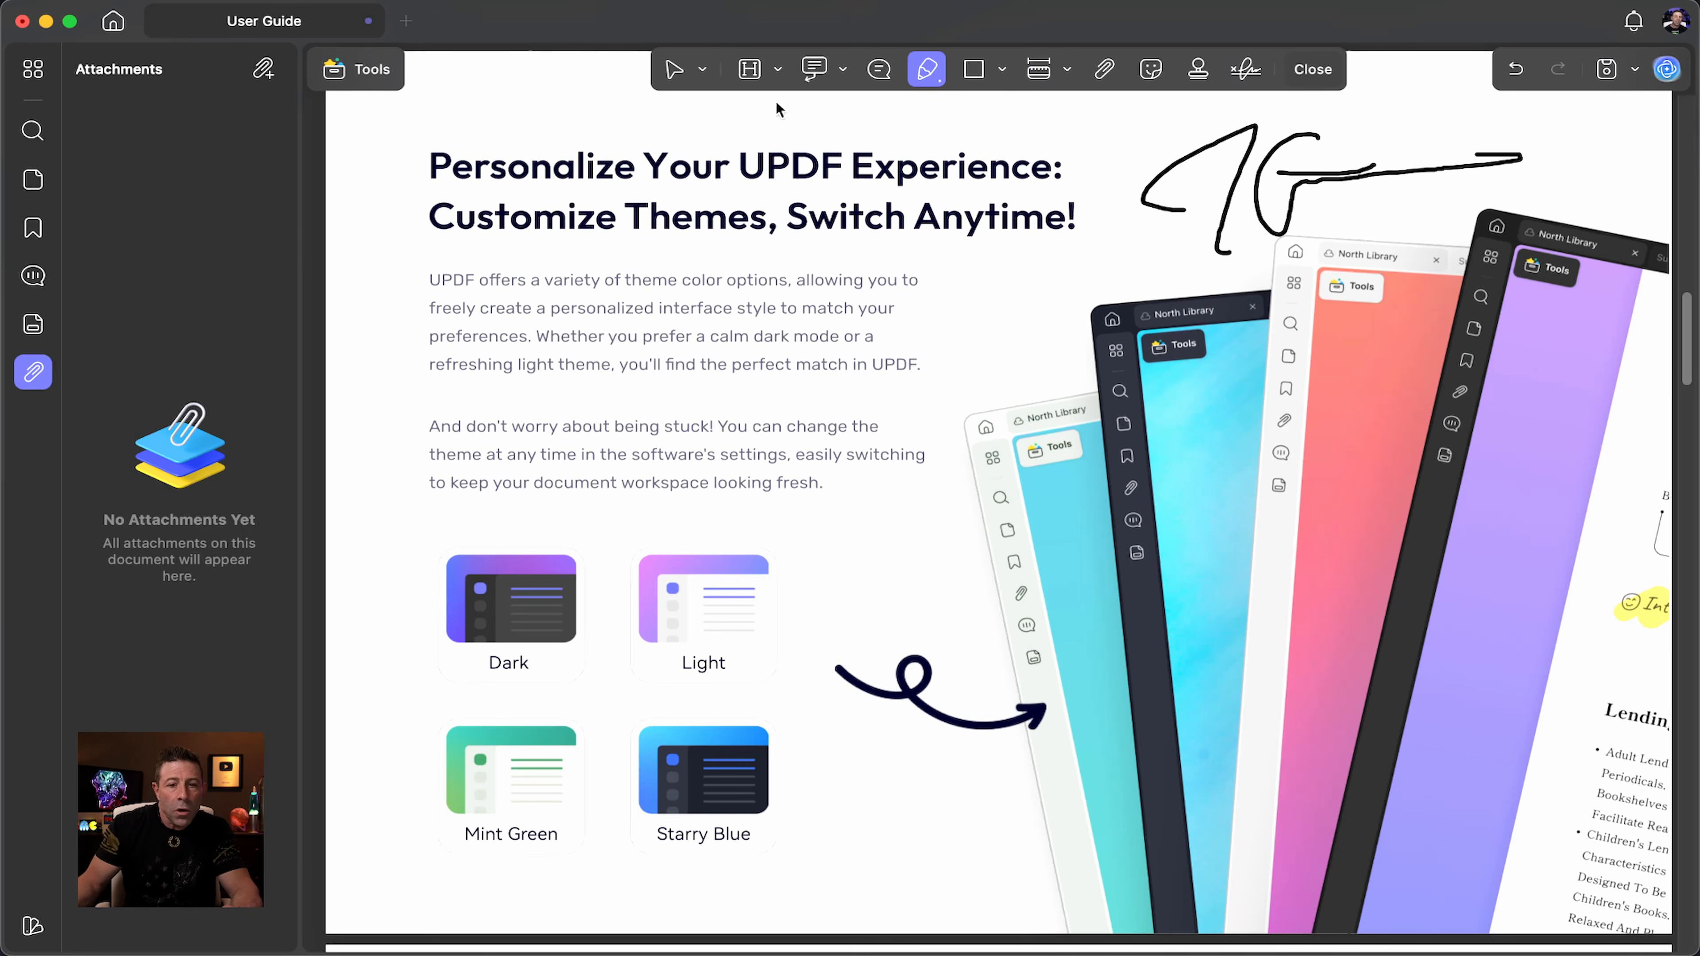
# Step: Shrink and reposition the pencil signature beside the heading, and delete it
pyautogui.click(674, 69)
pyautogui.click(1244, 167)
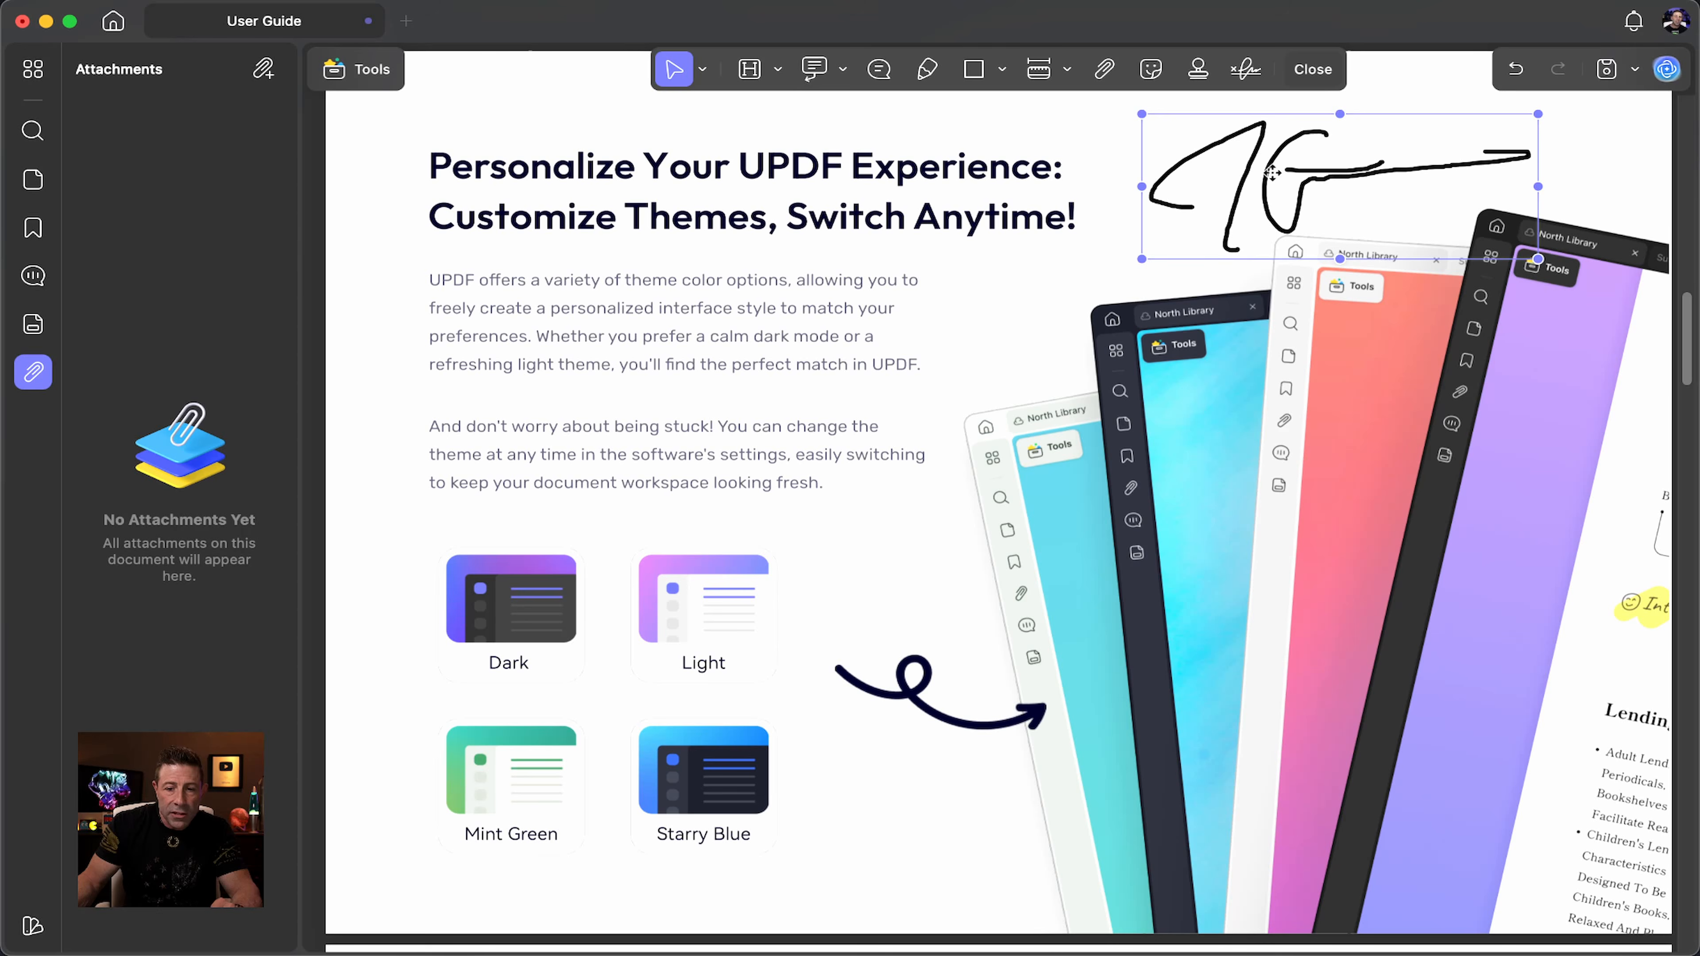
pyautogui.moveTo(1272, 173)
pyautogui.mouseDown()
pyautogui.moveTo(846, 297)
pyautogui.moveTo(914, 250)
pyautogui.mouseUp()
pyautogui.moveTo(1181, 346); pyautogui.dragTo(1068, 275)
pyautogui.click(1089, 247)
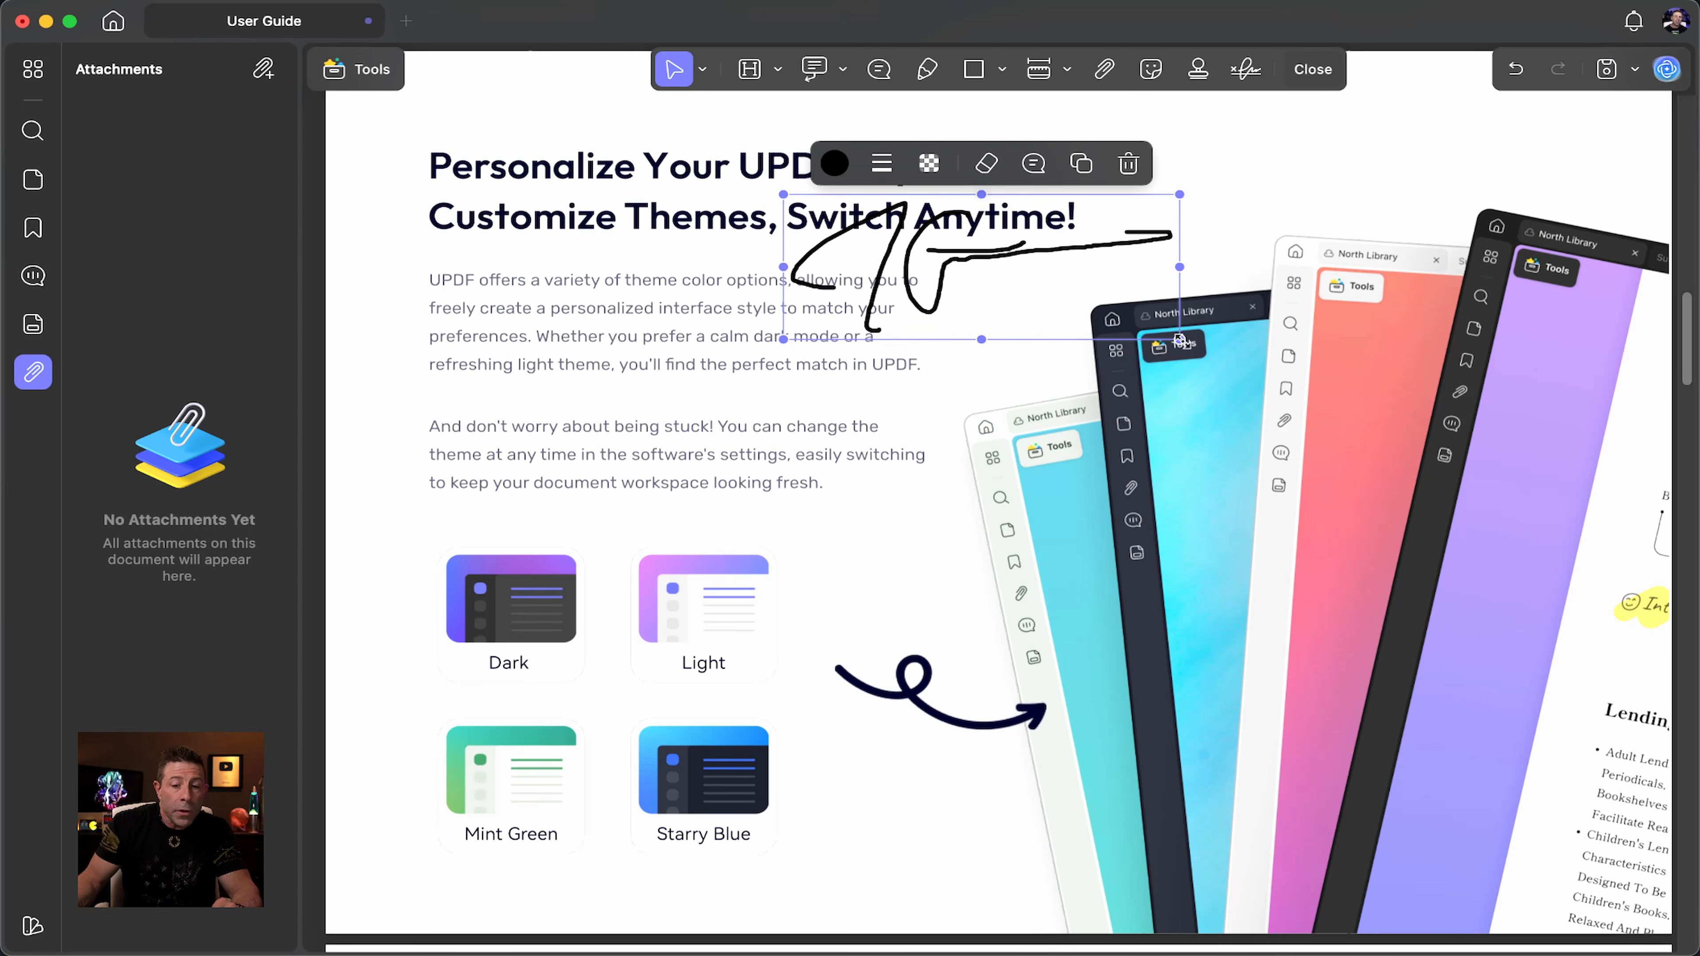
pyautogui.moveTo(1180, 340); pyautogui.dragTo(1113, 303)
pyautogui.moveTo(938, 259); pyautogui.dragTo(1253, 187)
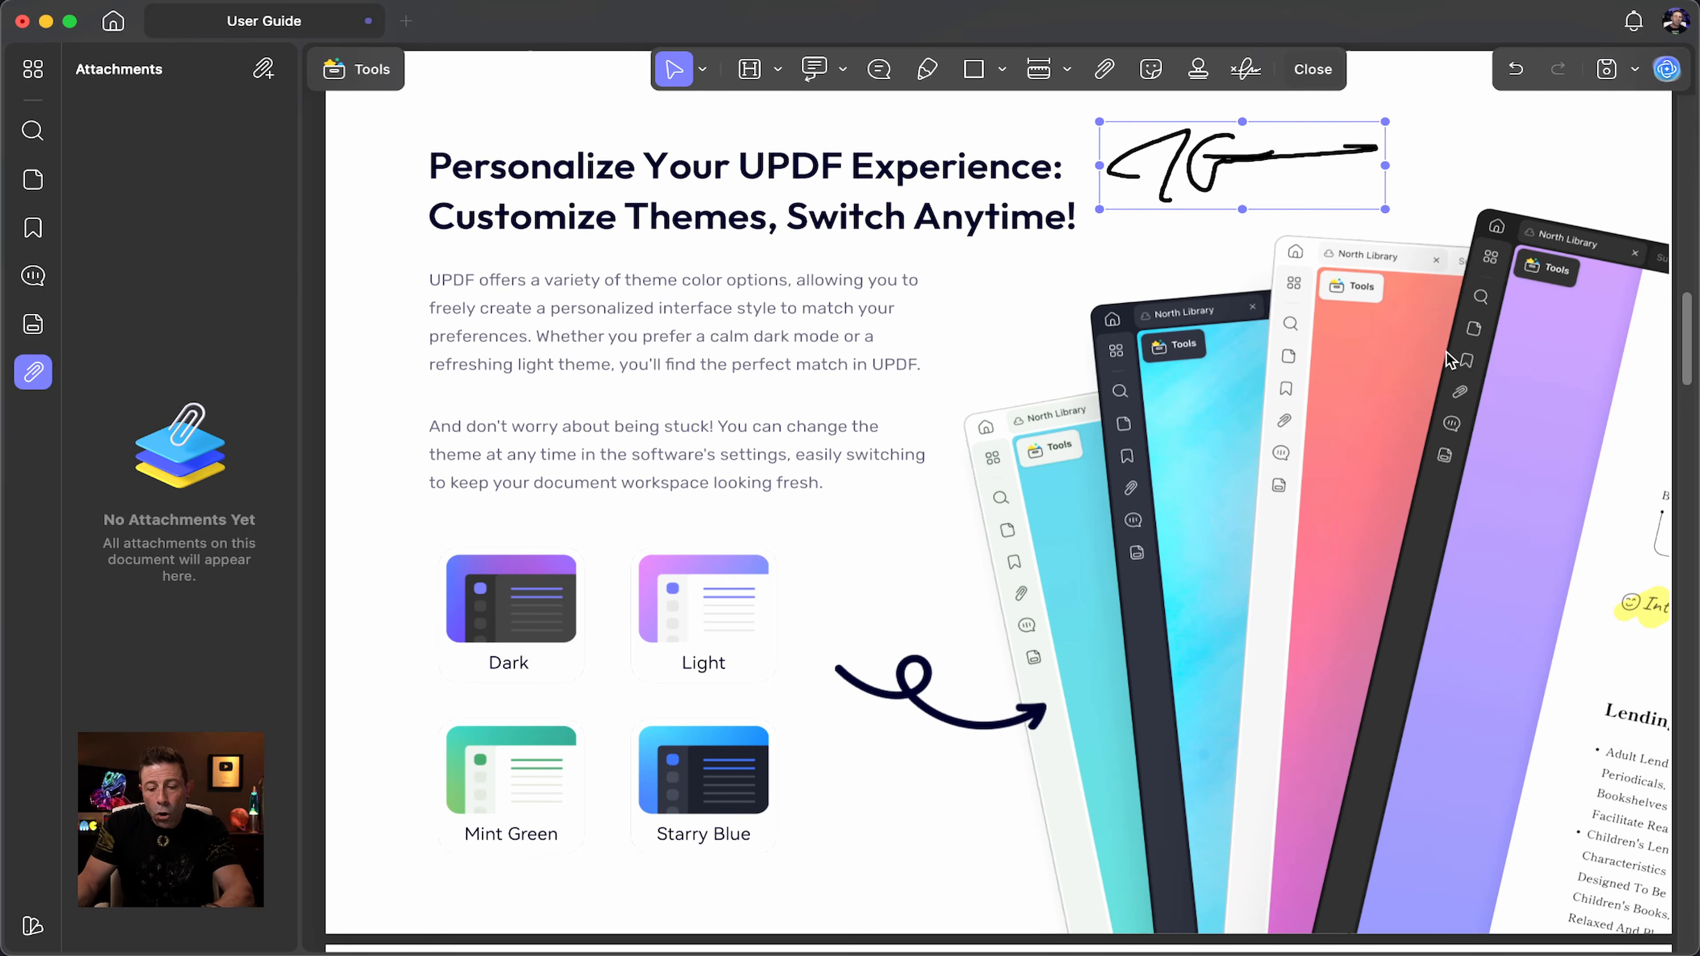
pyautogui.press('Delete')
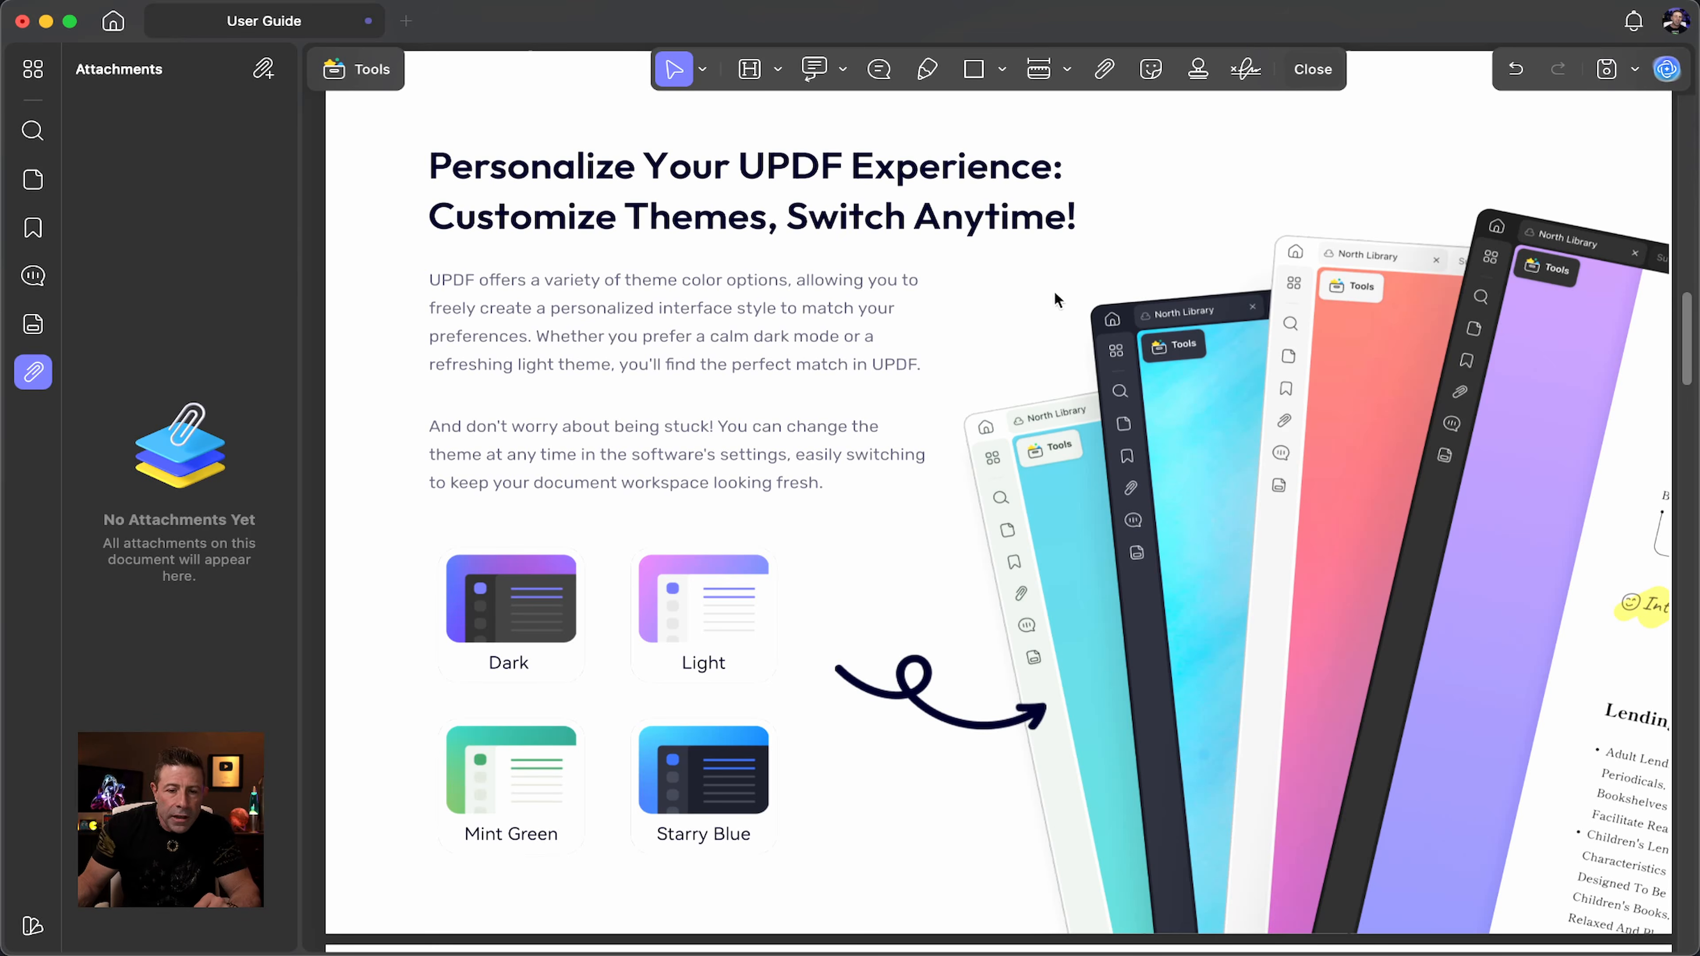
# Step: Measure the width of the heading with the Distance Tool
pyautogui.click(986, 68)
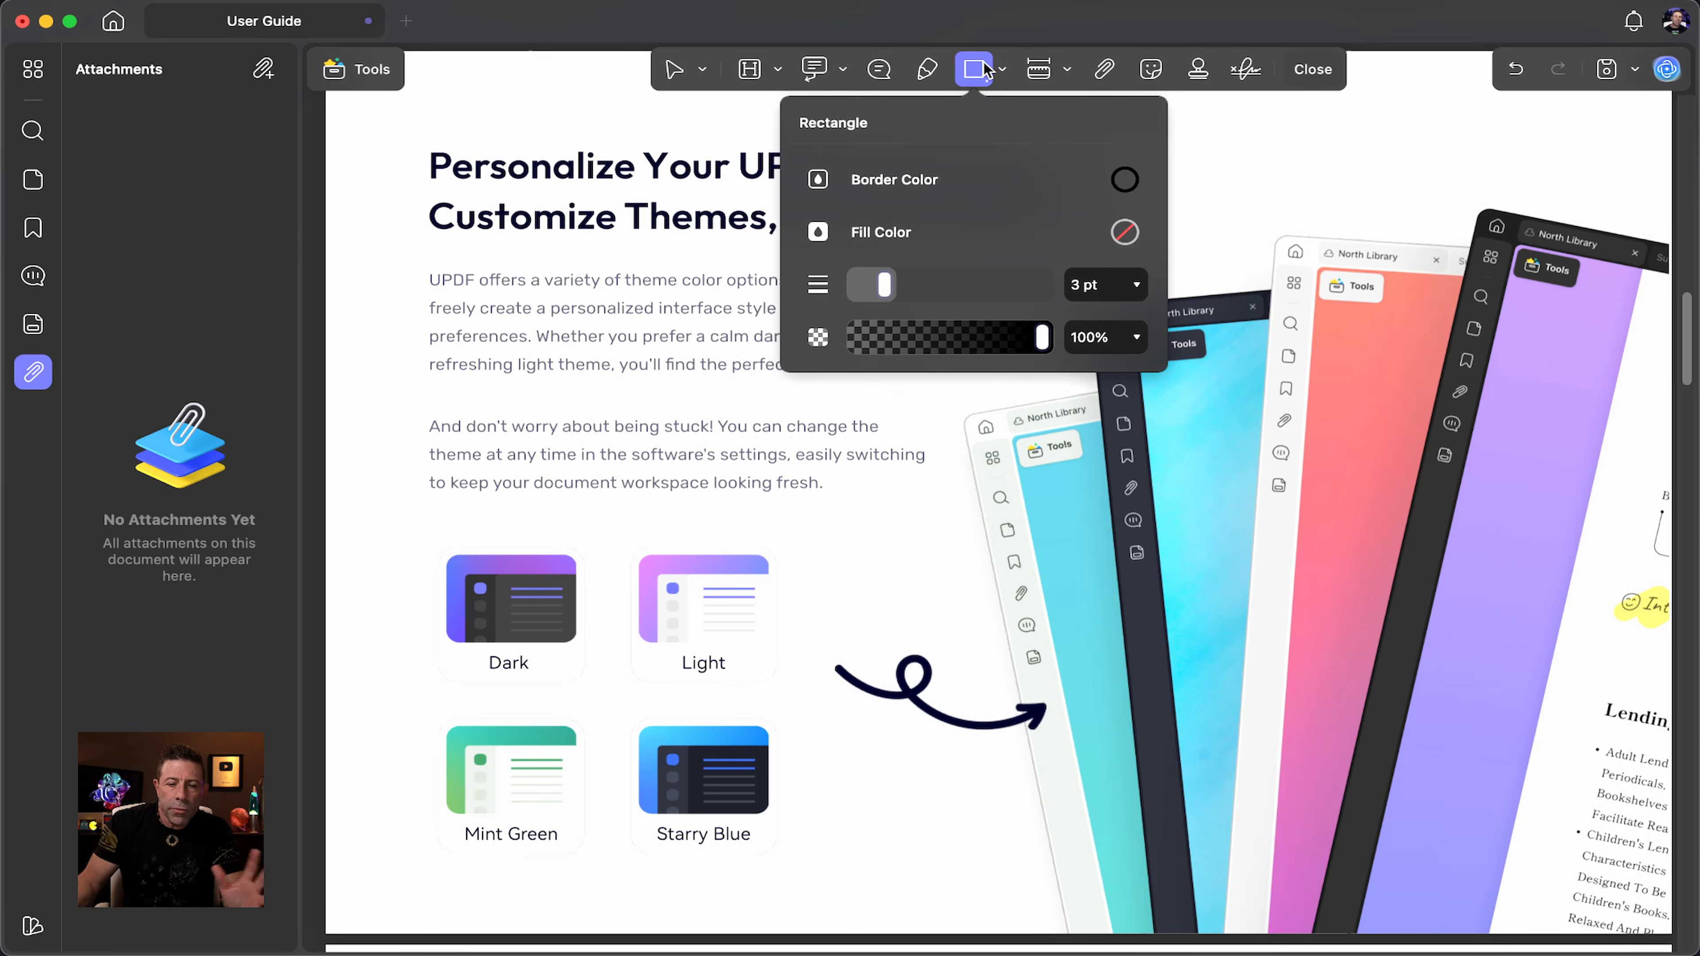
pyautogui.click(1031, 78)
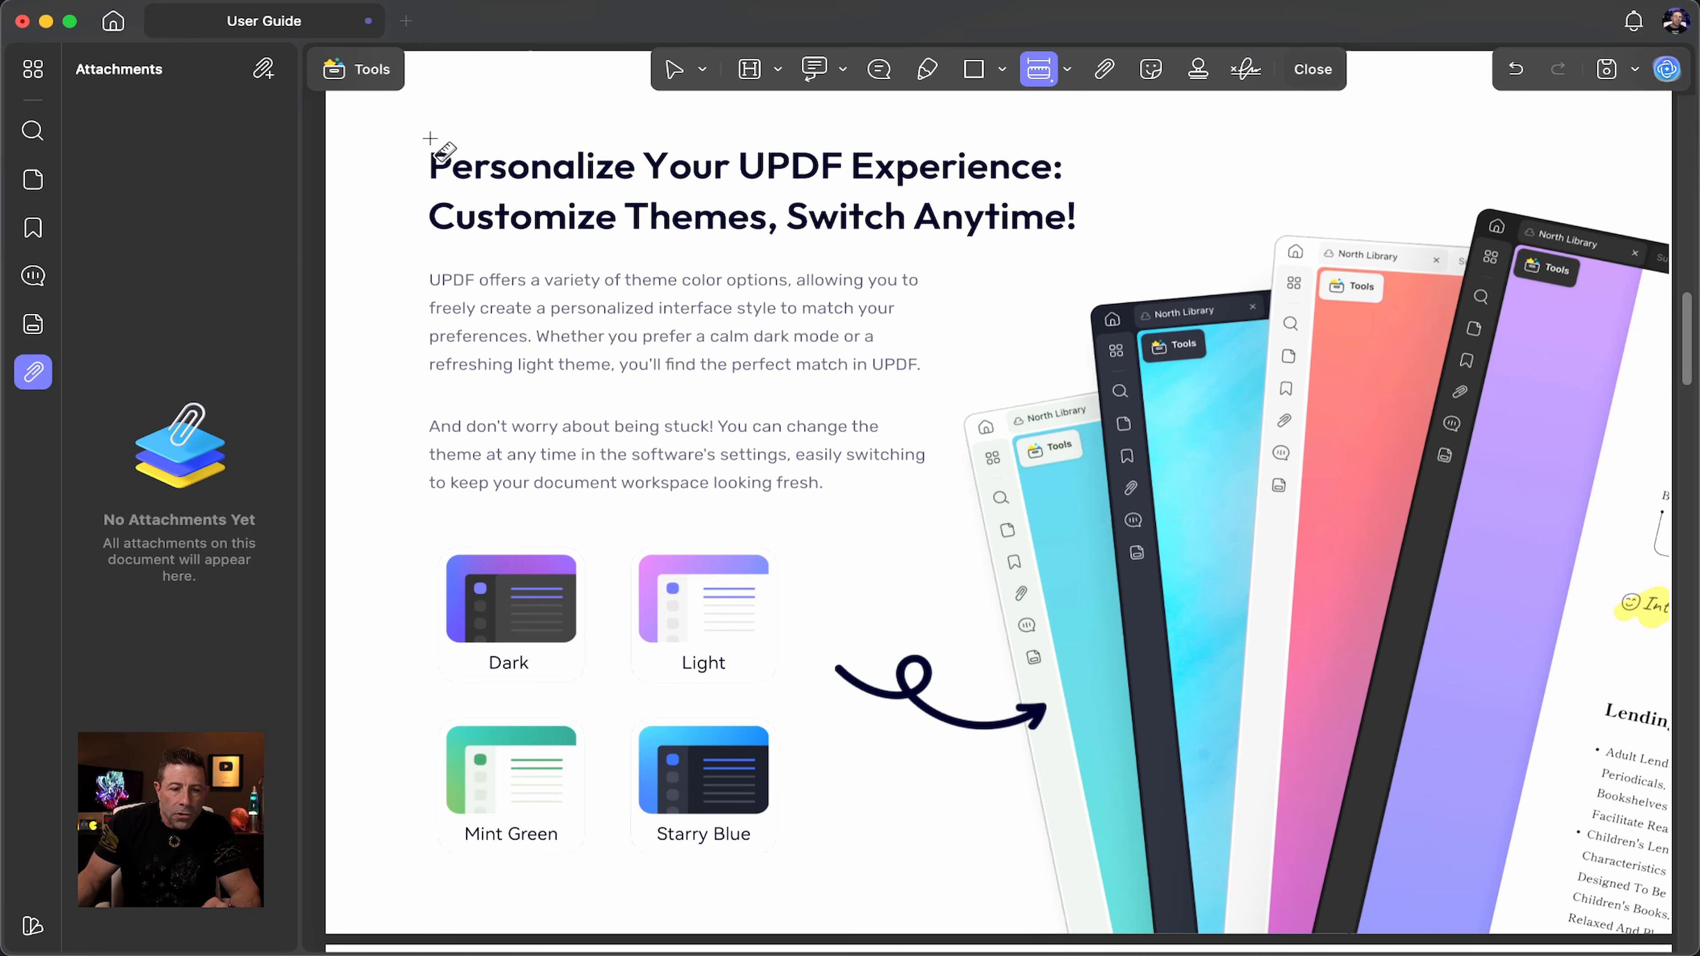
pyautogui.click(428, 124)
pyautogui.click(1073, 160)
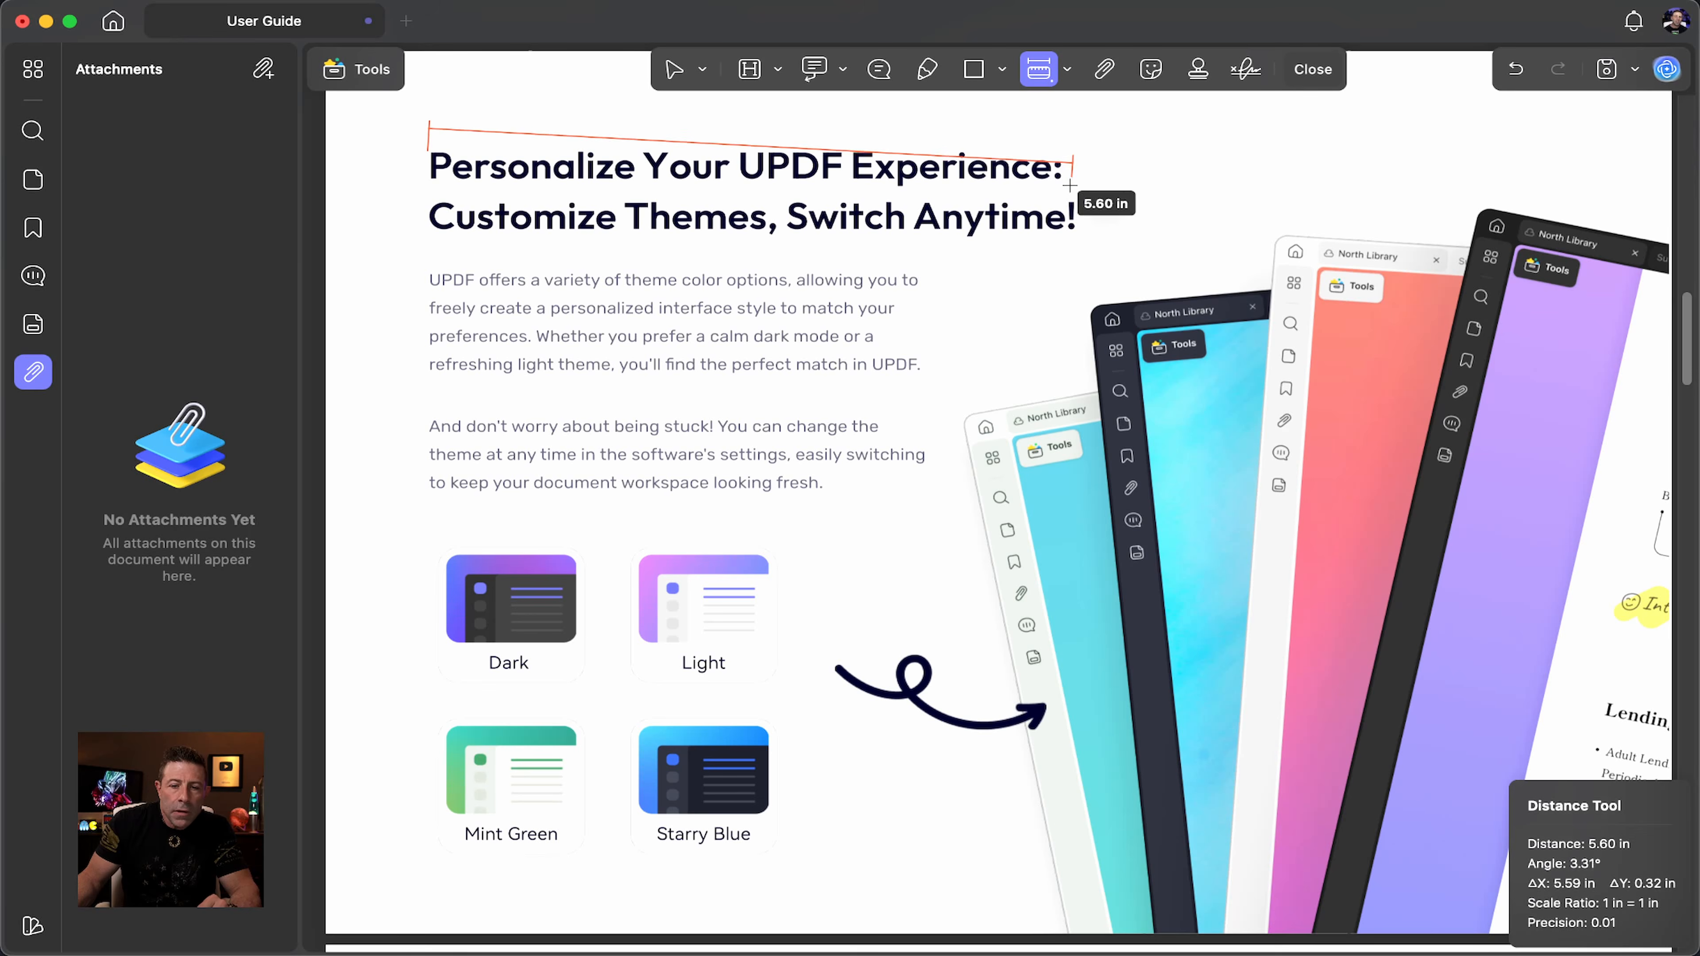
pyautogui.click(1079, 157)
pyautogui.click(1057, 251)
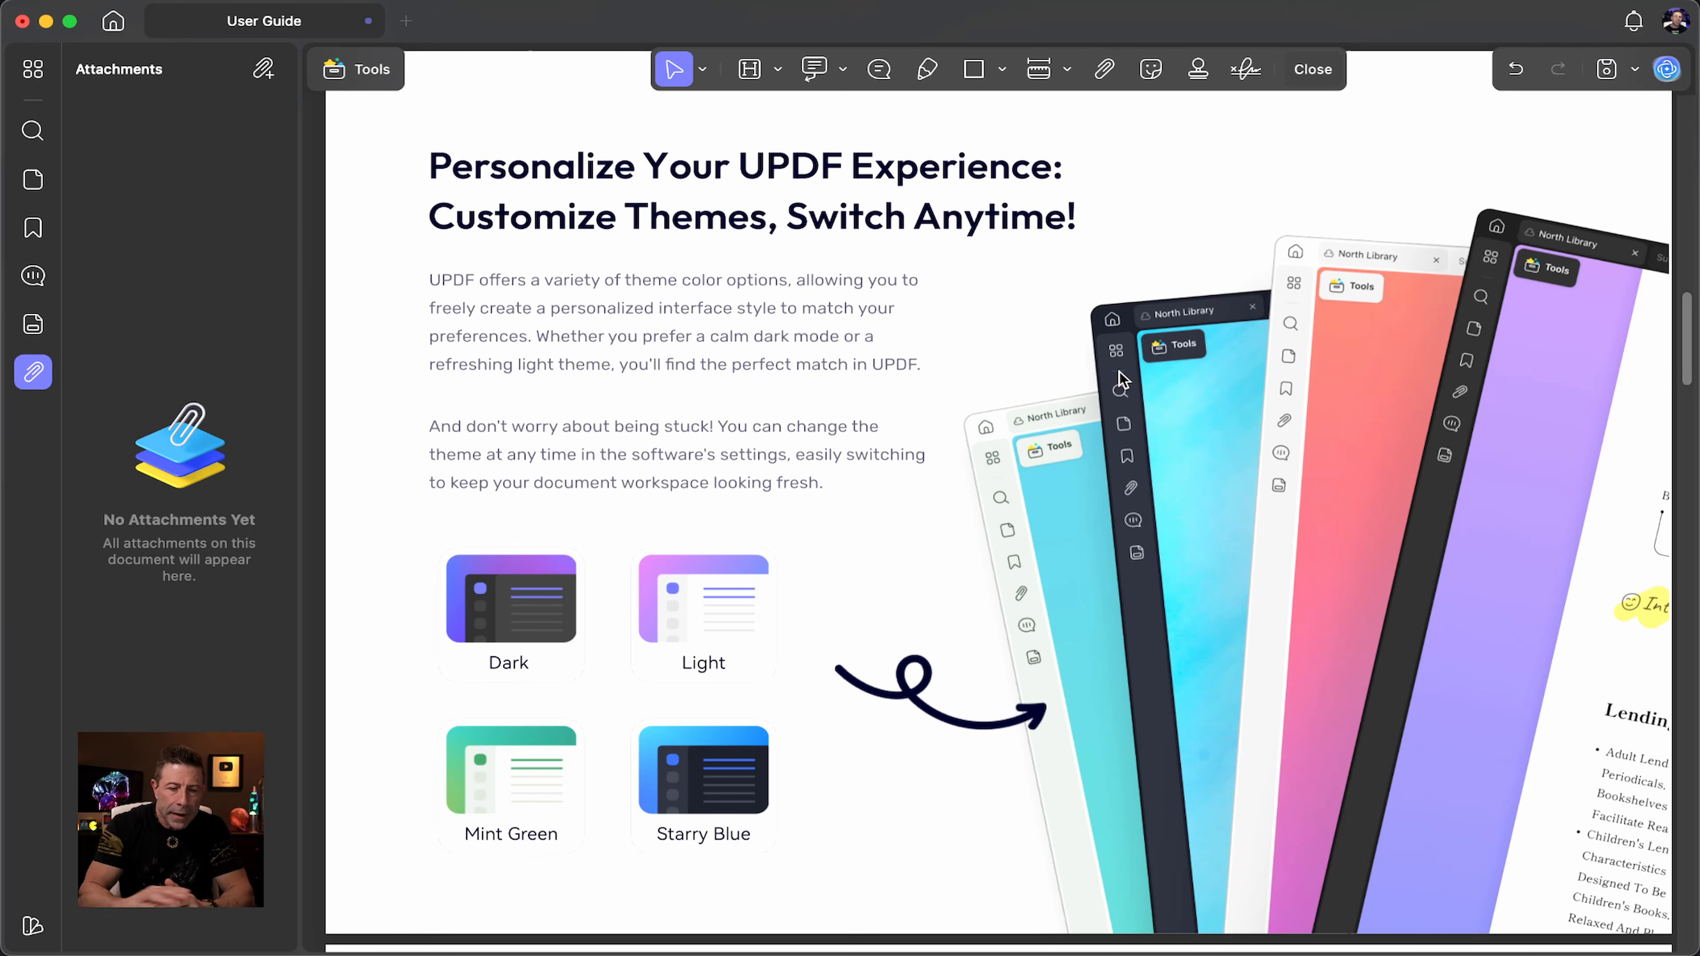
# Step: Measure the distance from the heading's start across to the purple theme window, placing the dimension line below the first paragraph
pyautogui.click(1038, 69)
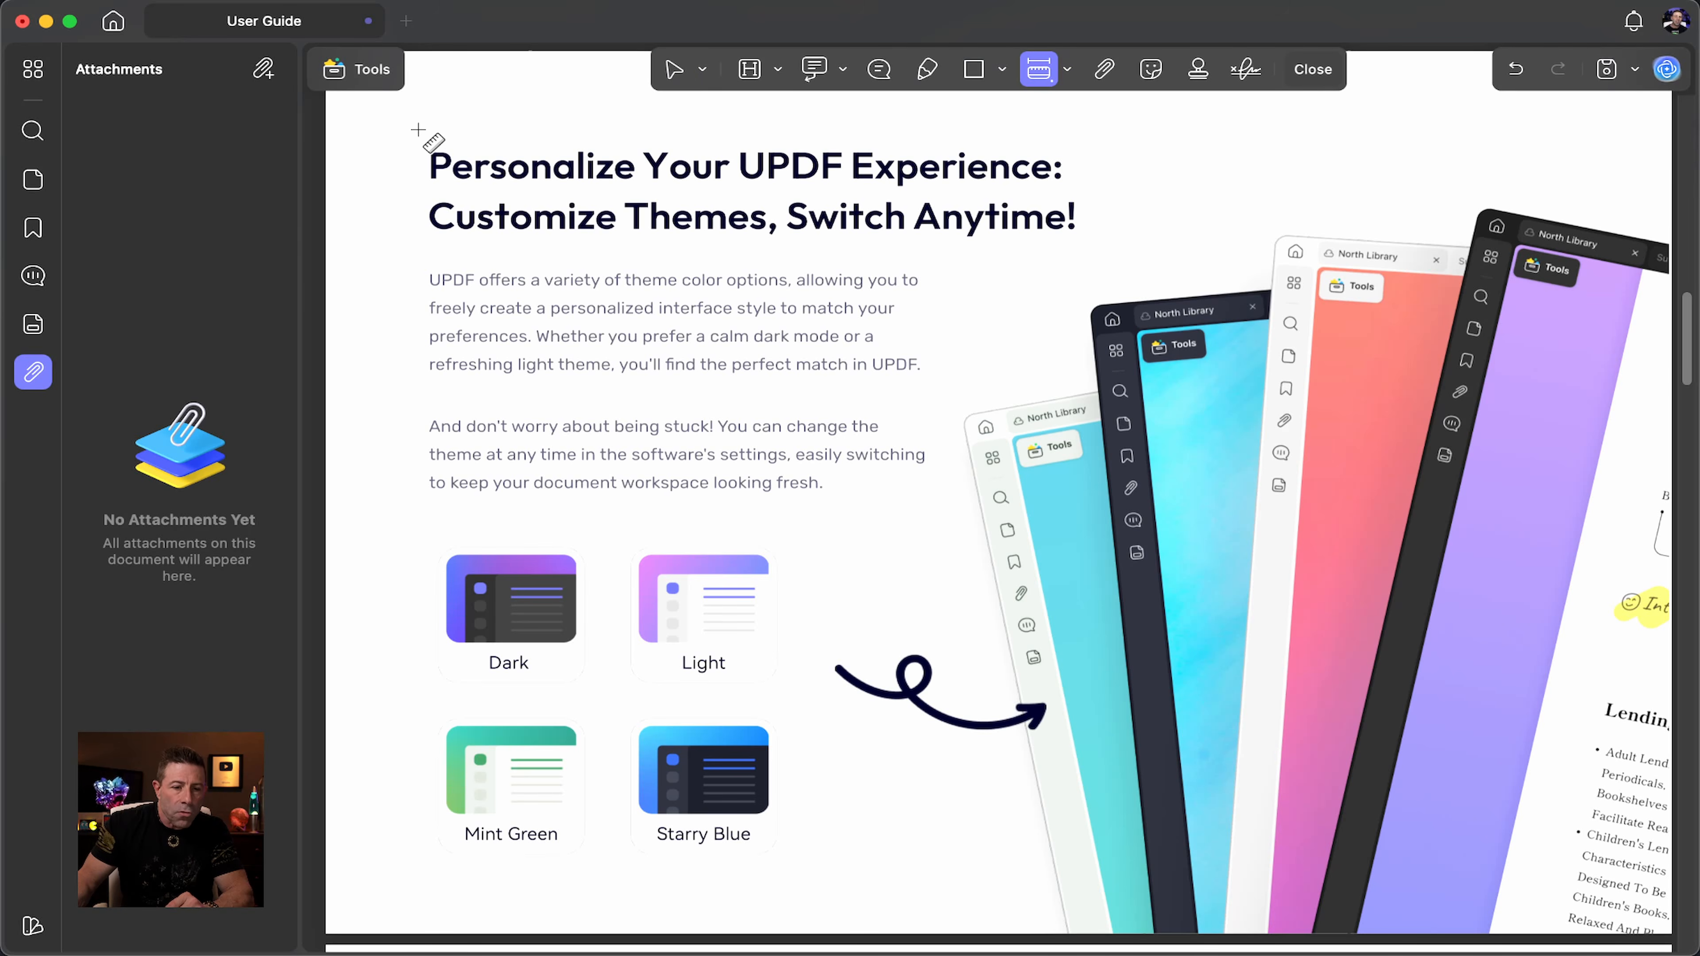
pyautogui.click(402, 134)
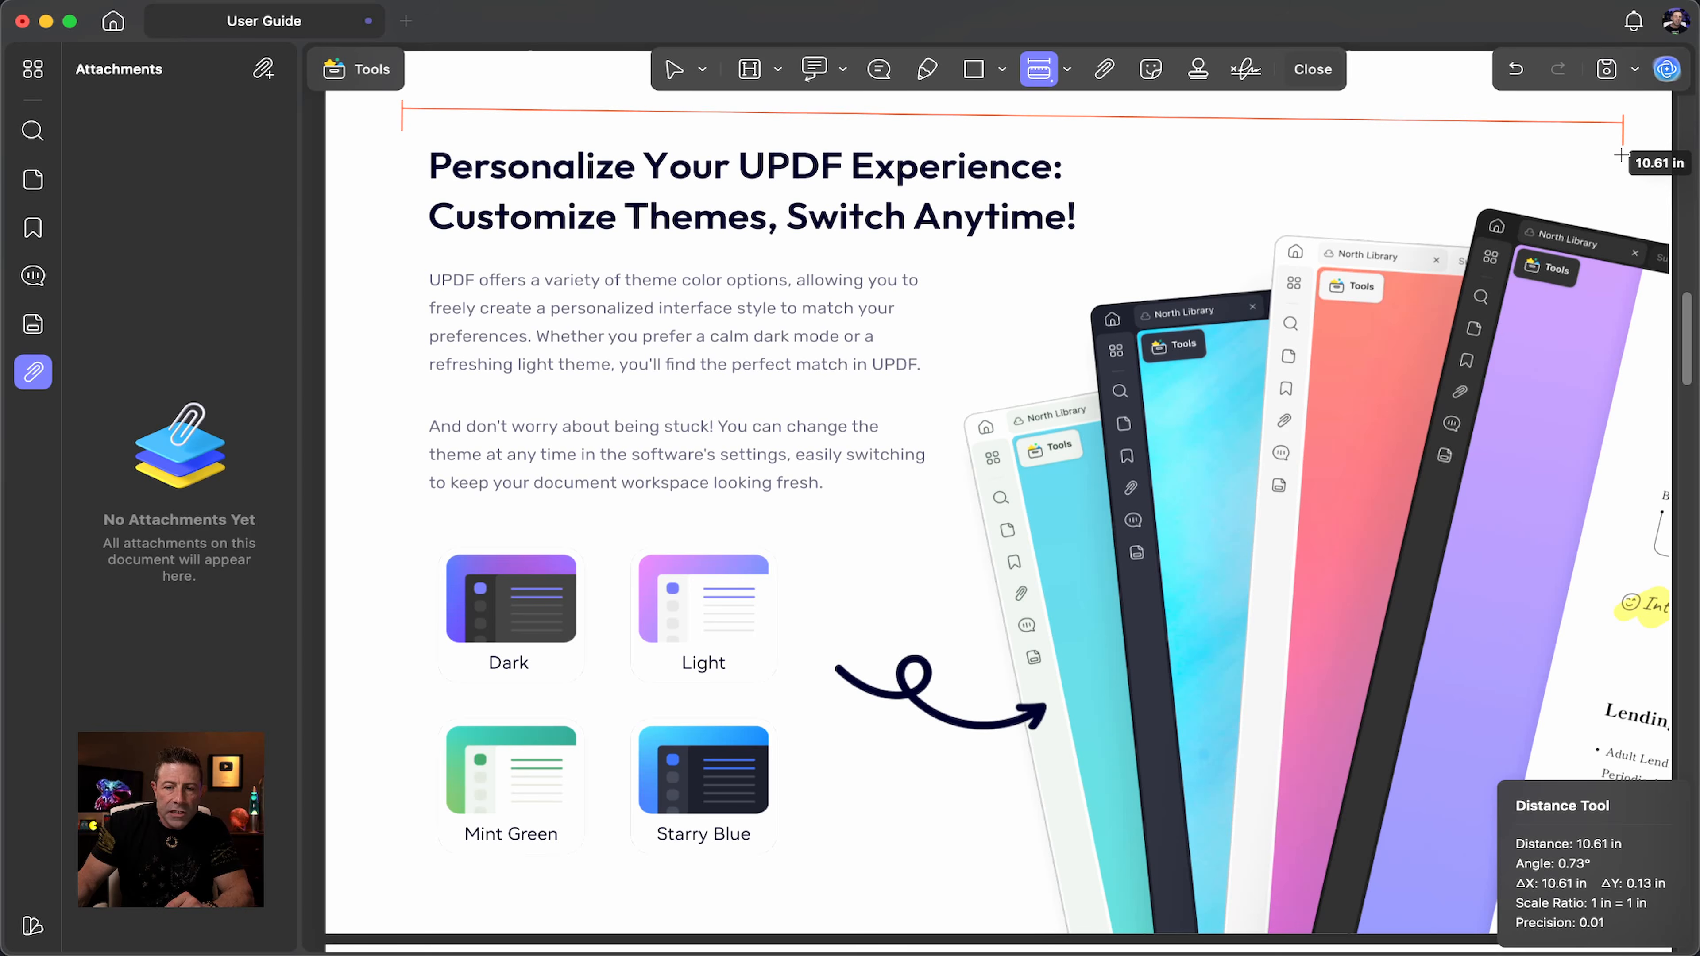
pyautogui.click(1552, 149)
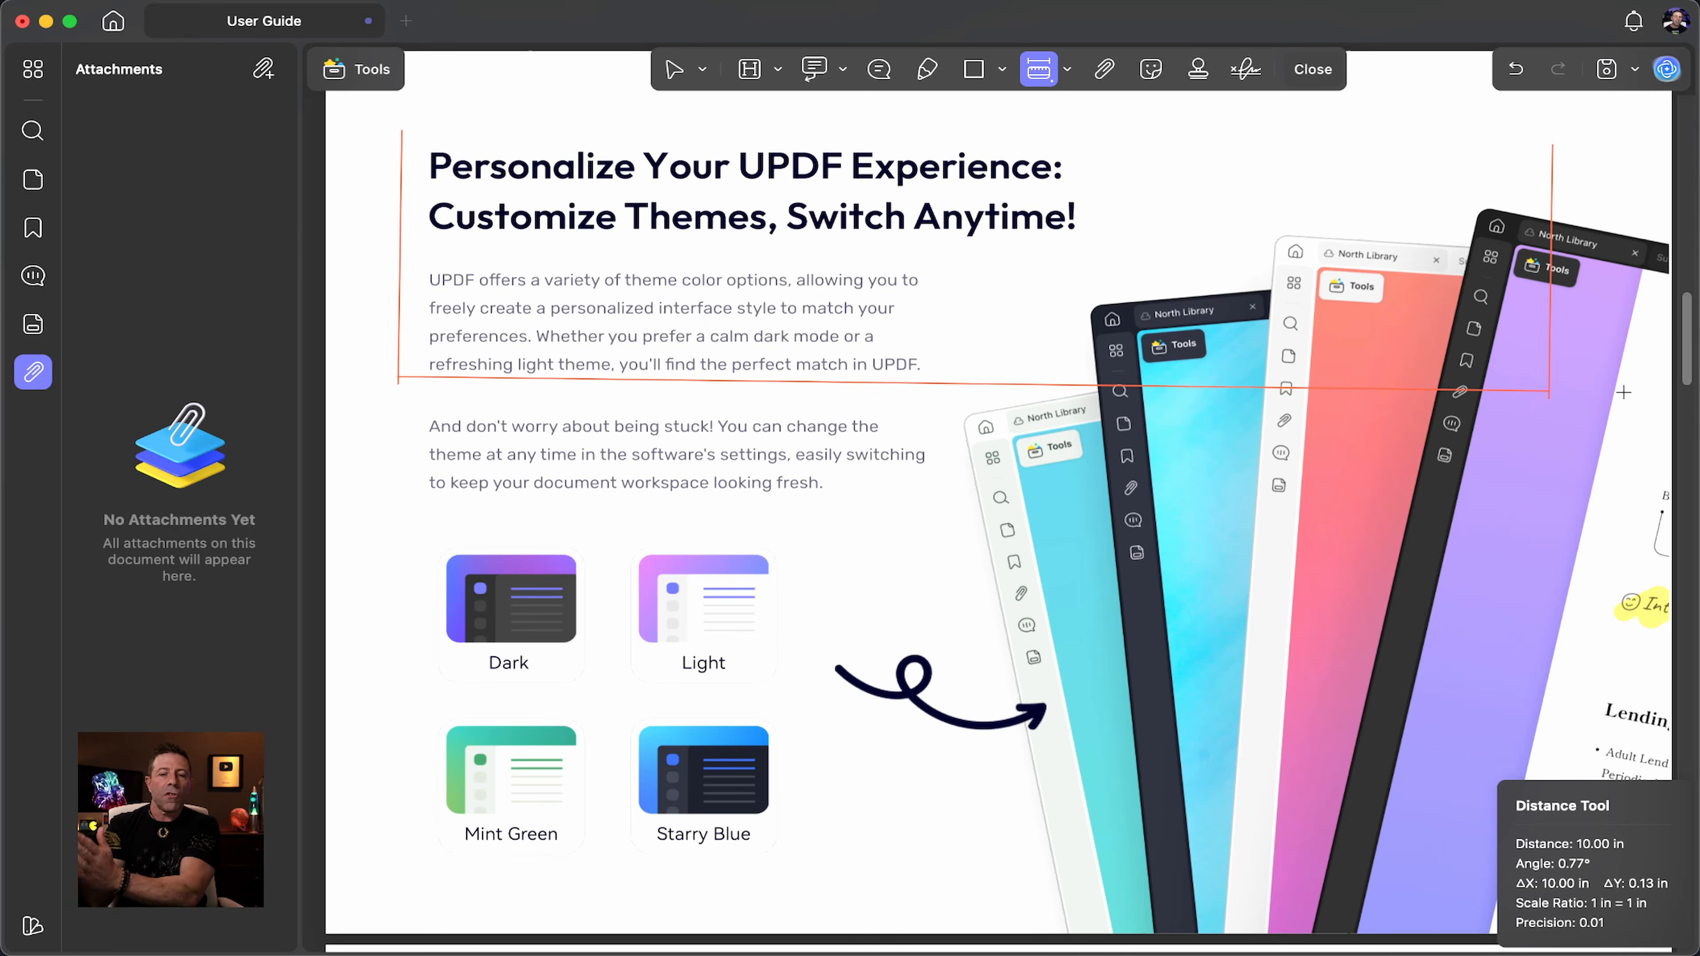
pyautogui.click(1624, 392)
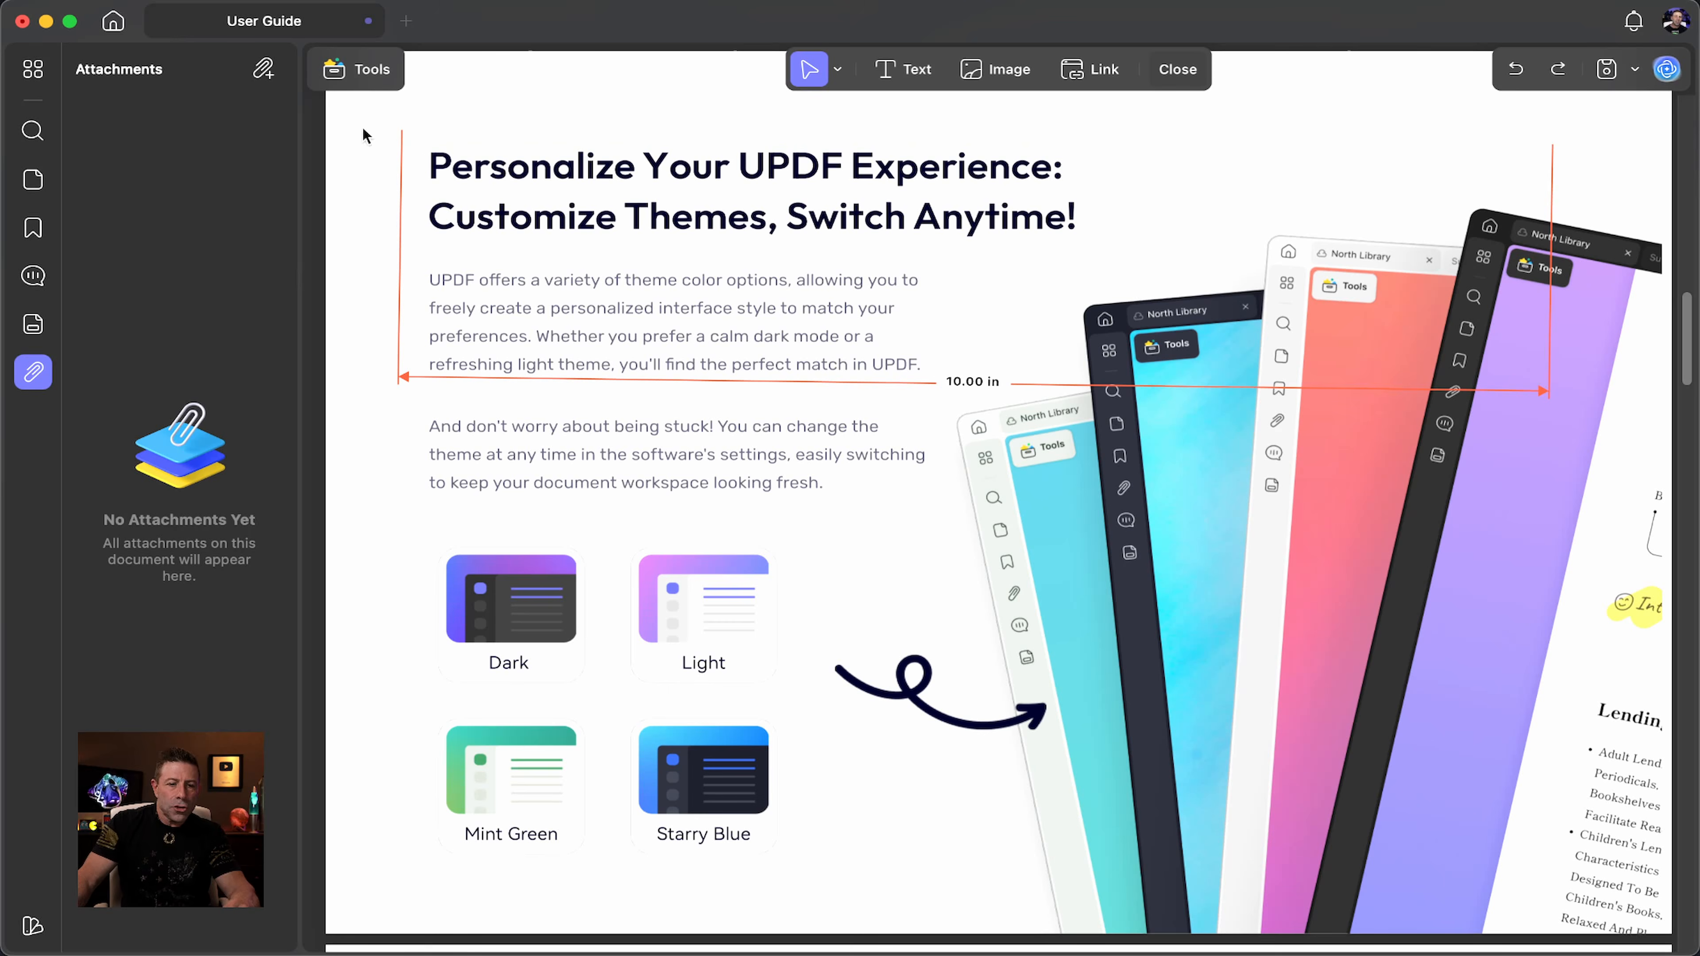
# Step: Return to Comment mode and delete the distance measurement running across the page
pyautogui.click(373, 81)
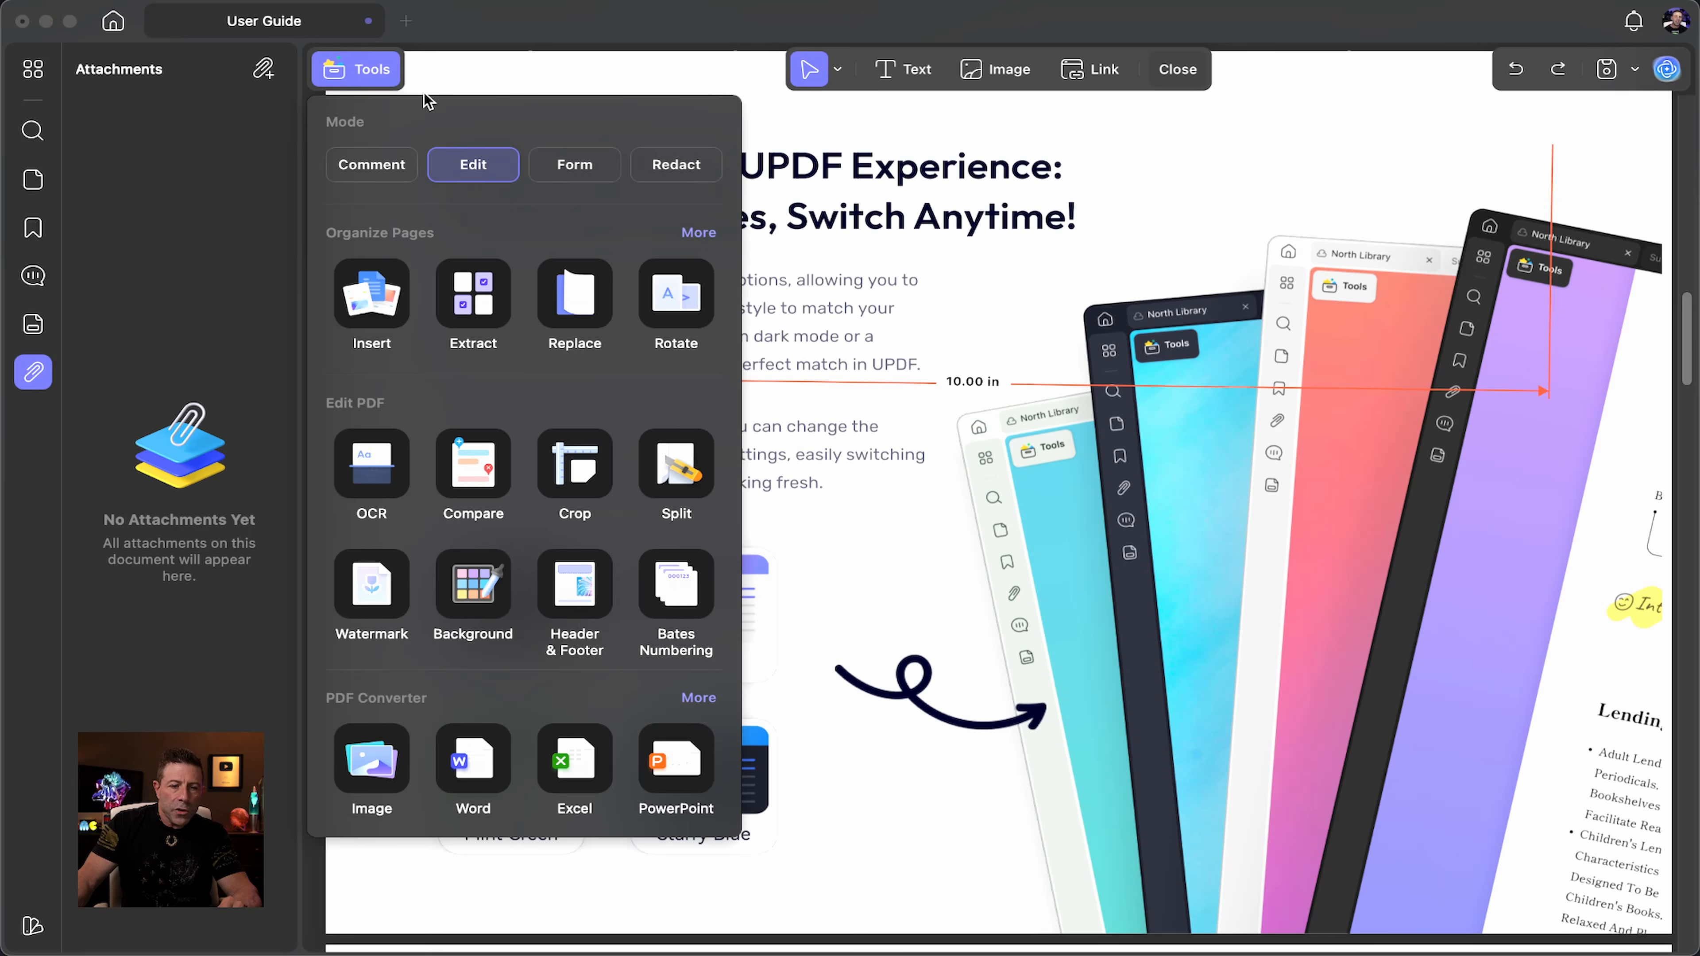
pyautogui.click(384, 173)
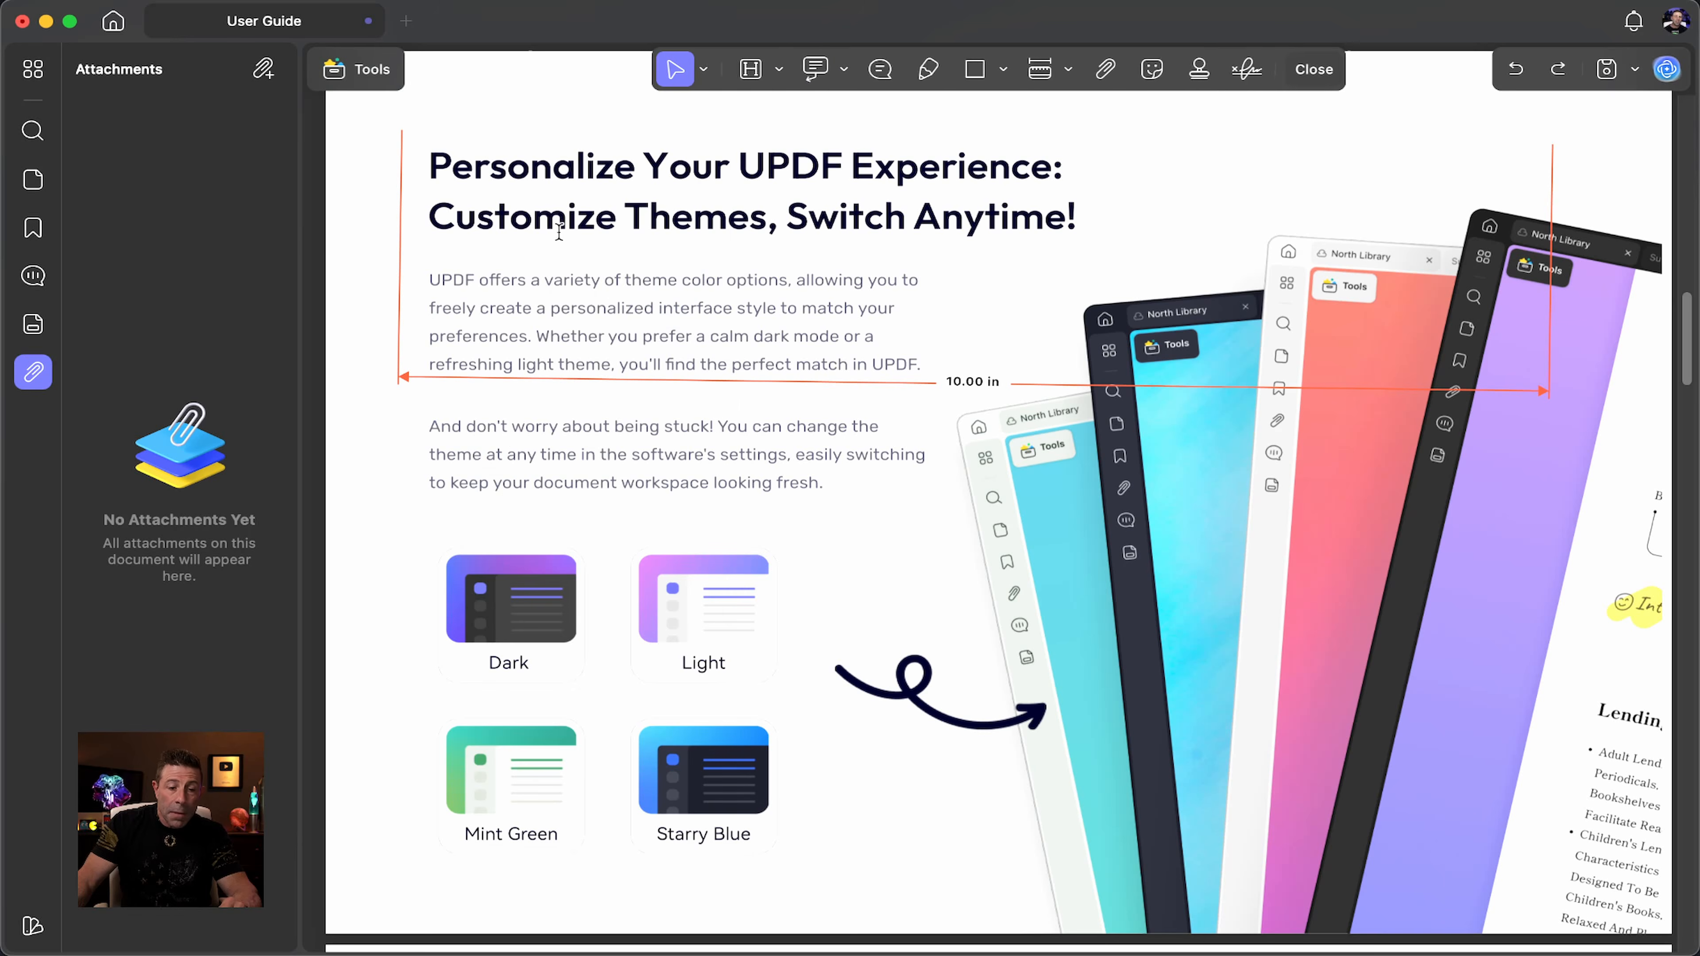
pyautogui.click(405, 380)
pyautogui.press('Delete')
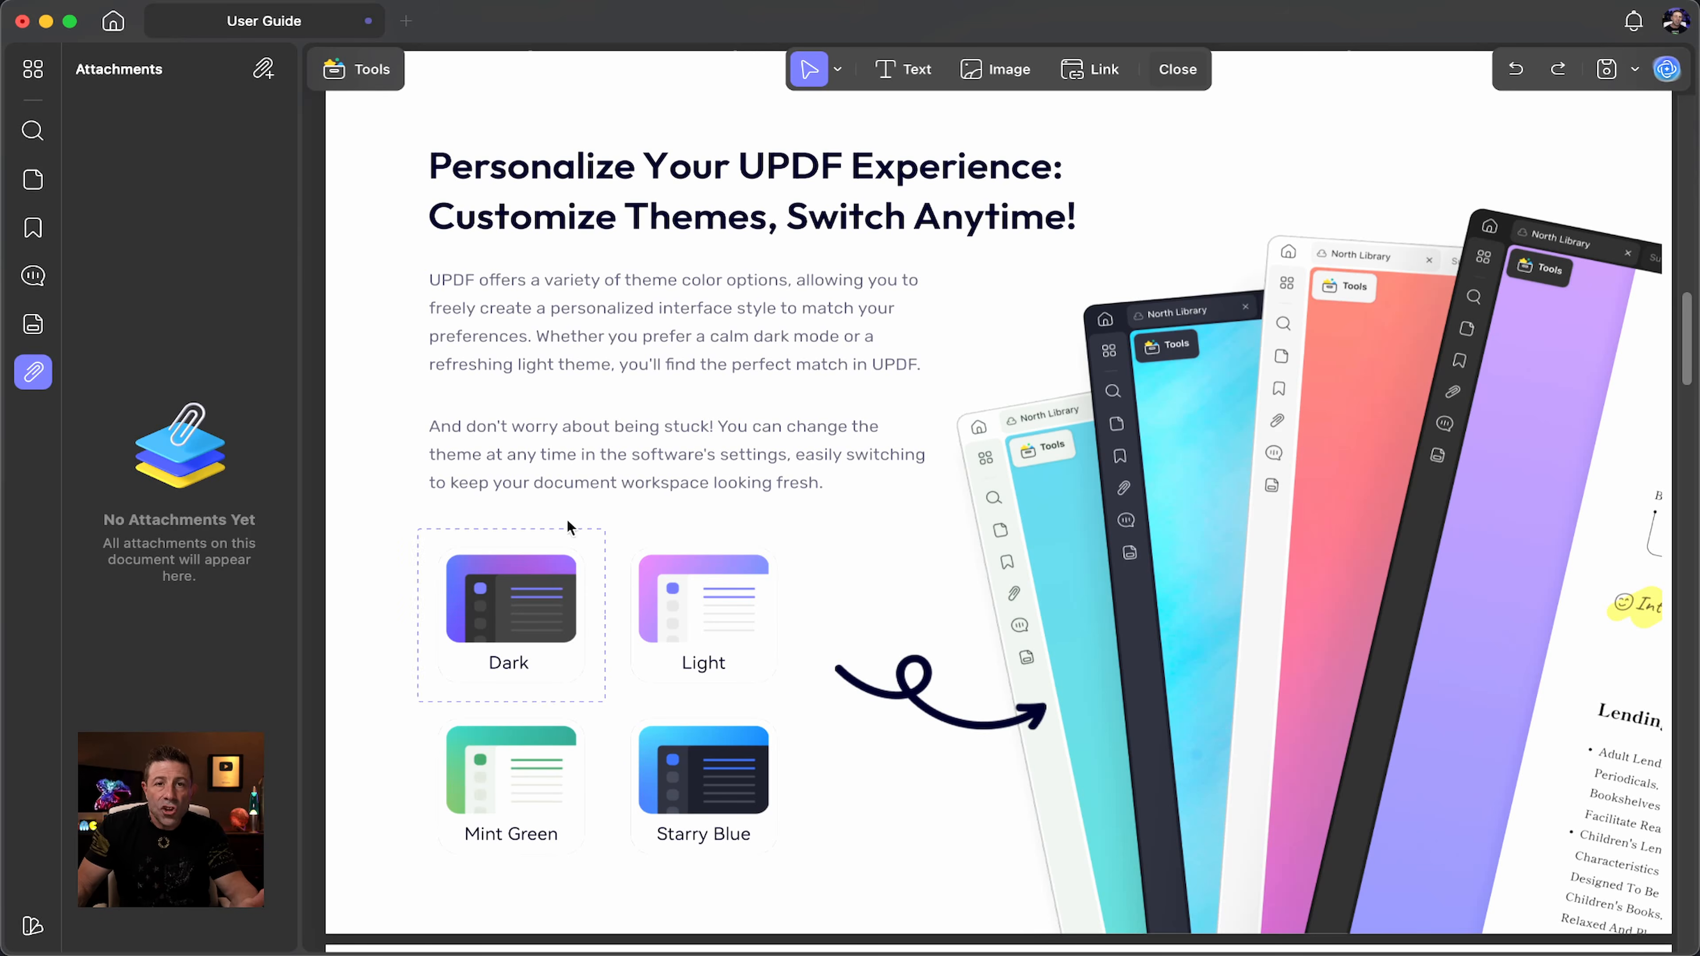
# Step: Measure the width of the Dark theme tile with the Distance Tool, placing the dimension line below its label, and remove the measurement
pyautogui.click(372, 69)
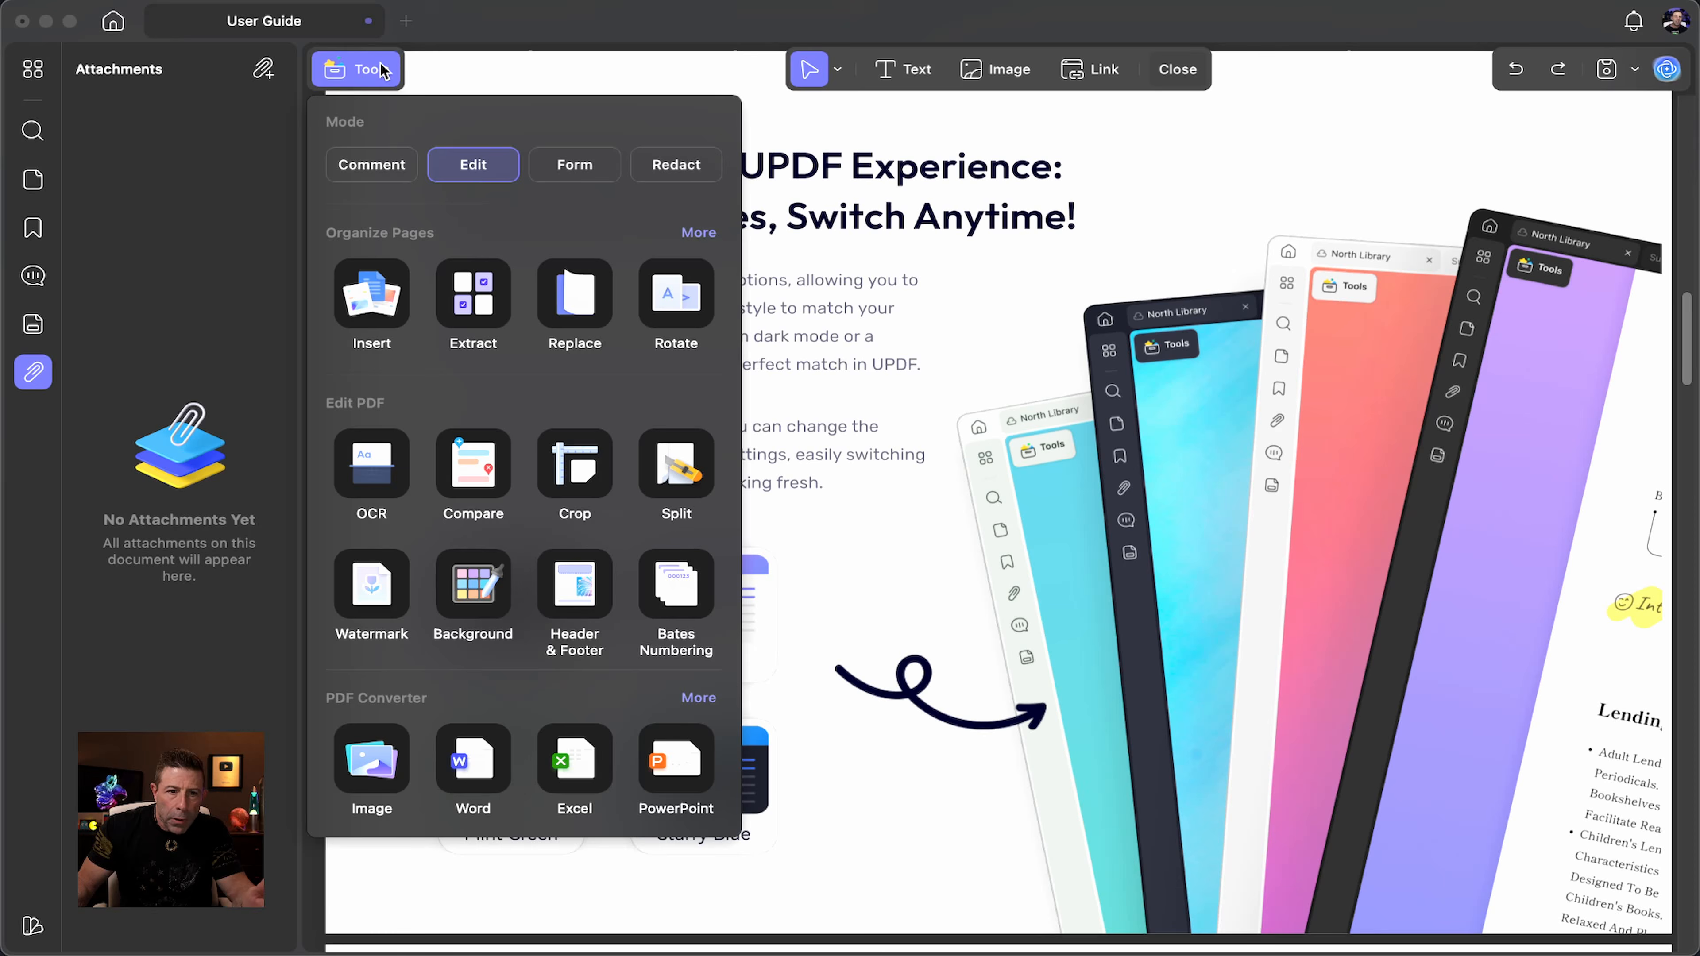
pyautogui.click(375, 164)
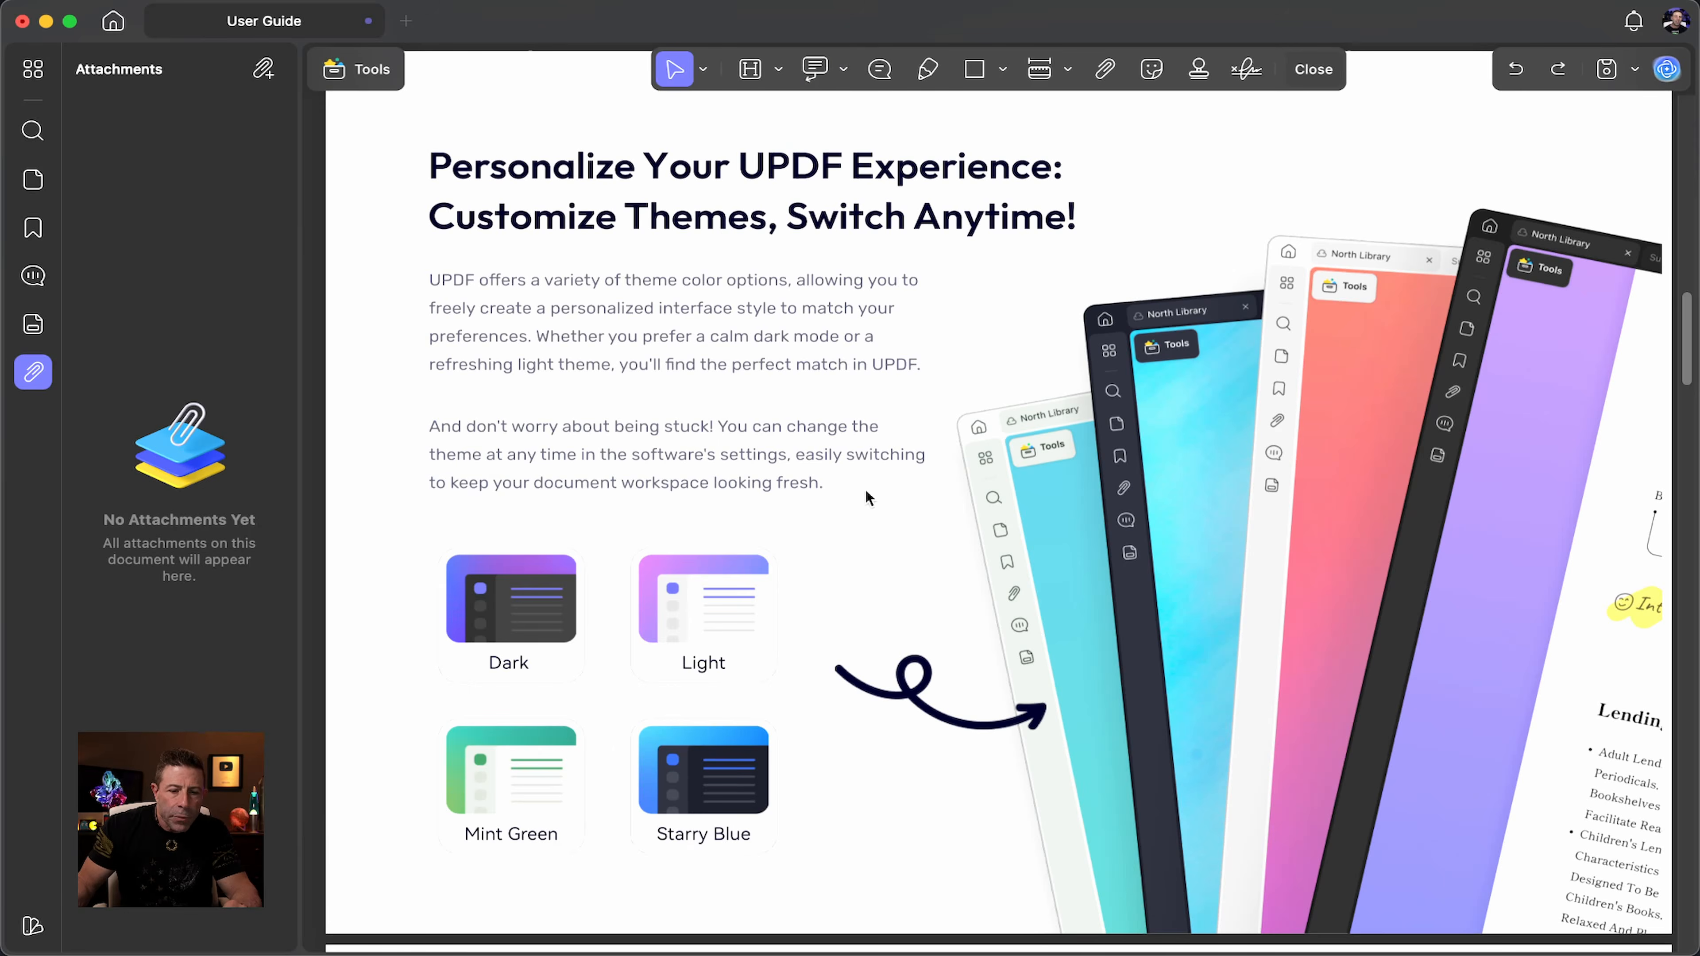
pyautogui.click(1039, 69)
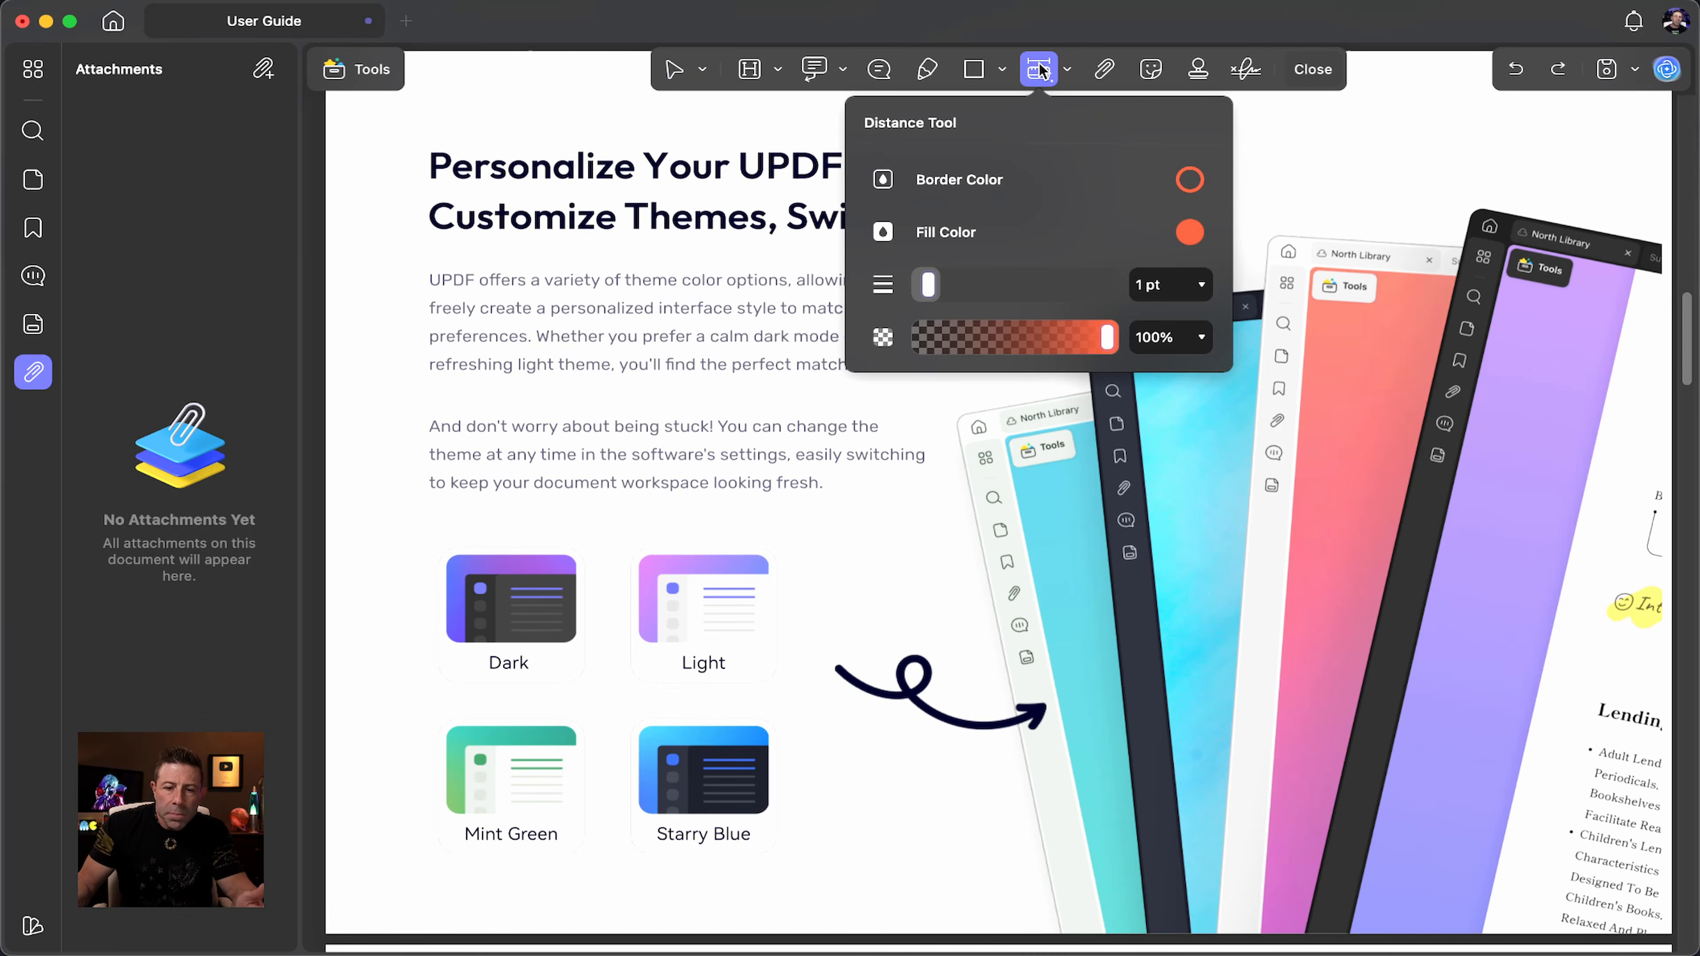
pyautogui.click(435, 533)
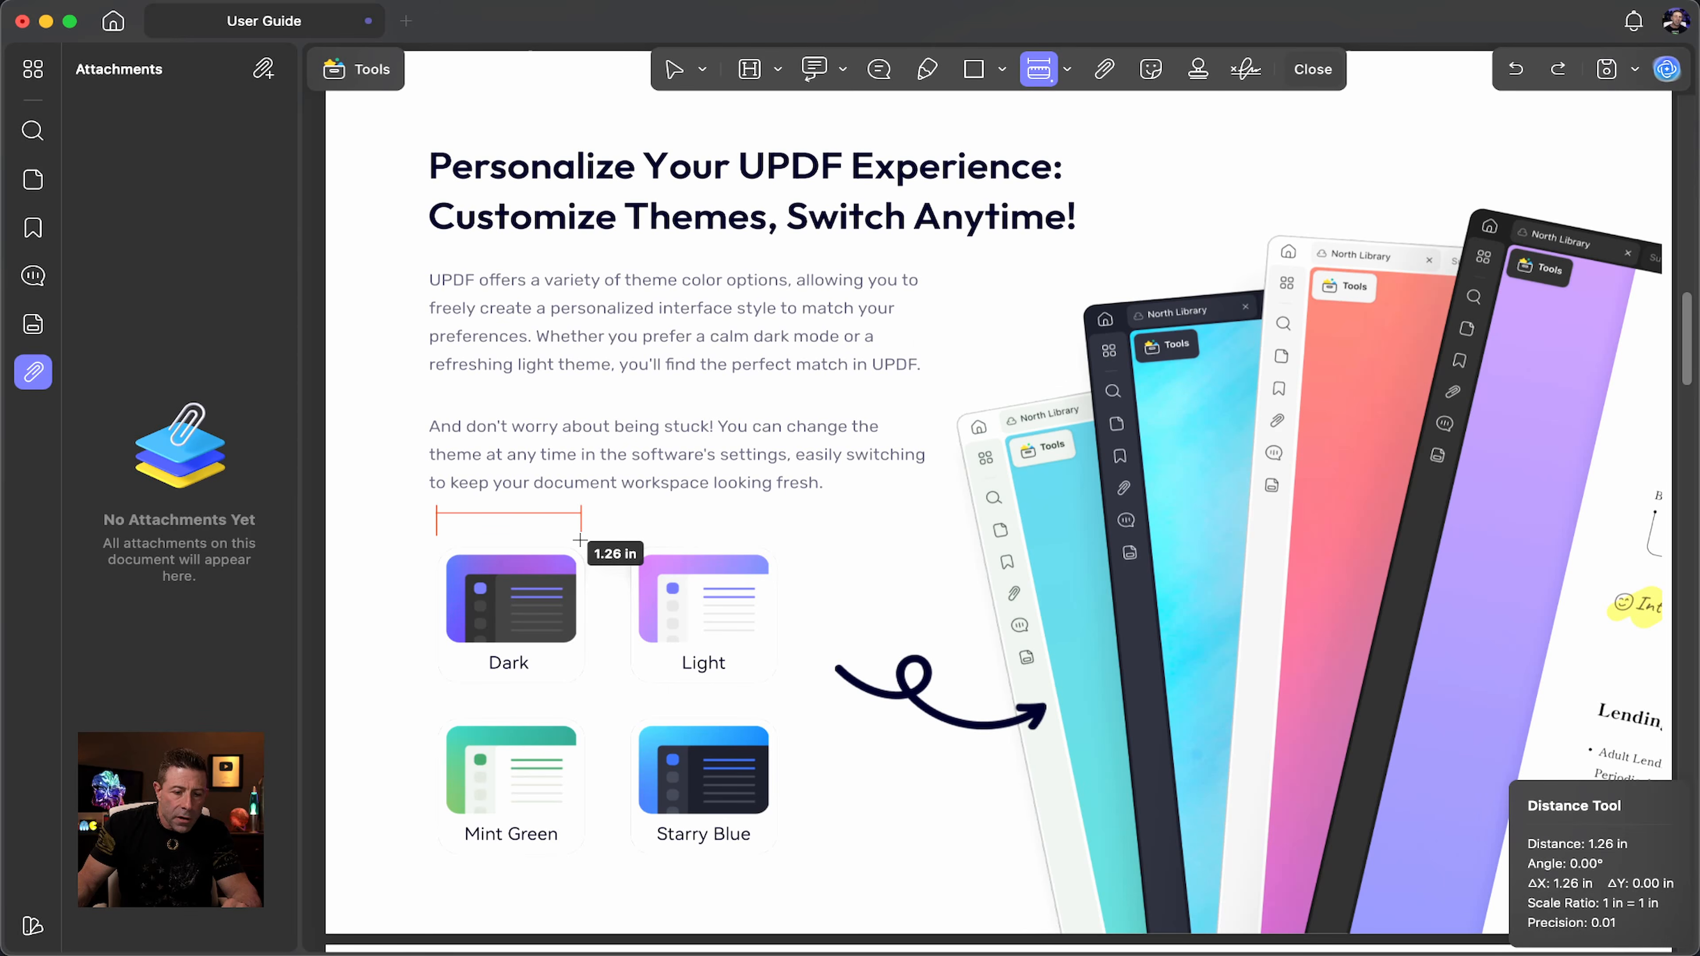
pyautogui.click(579, 539)
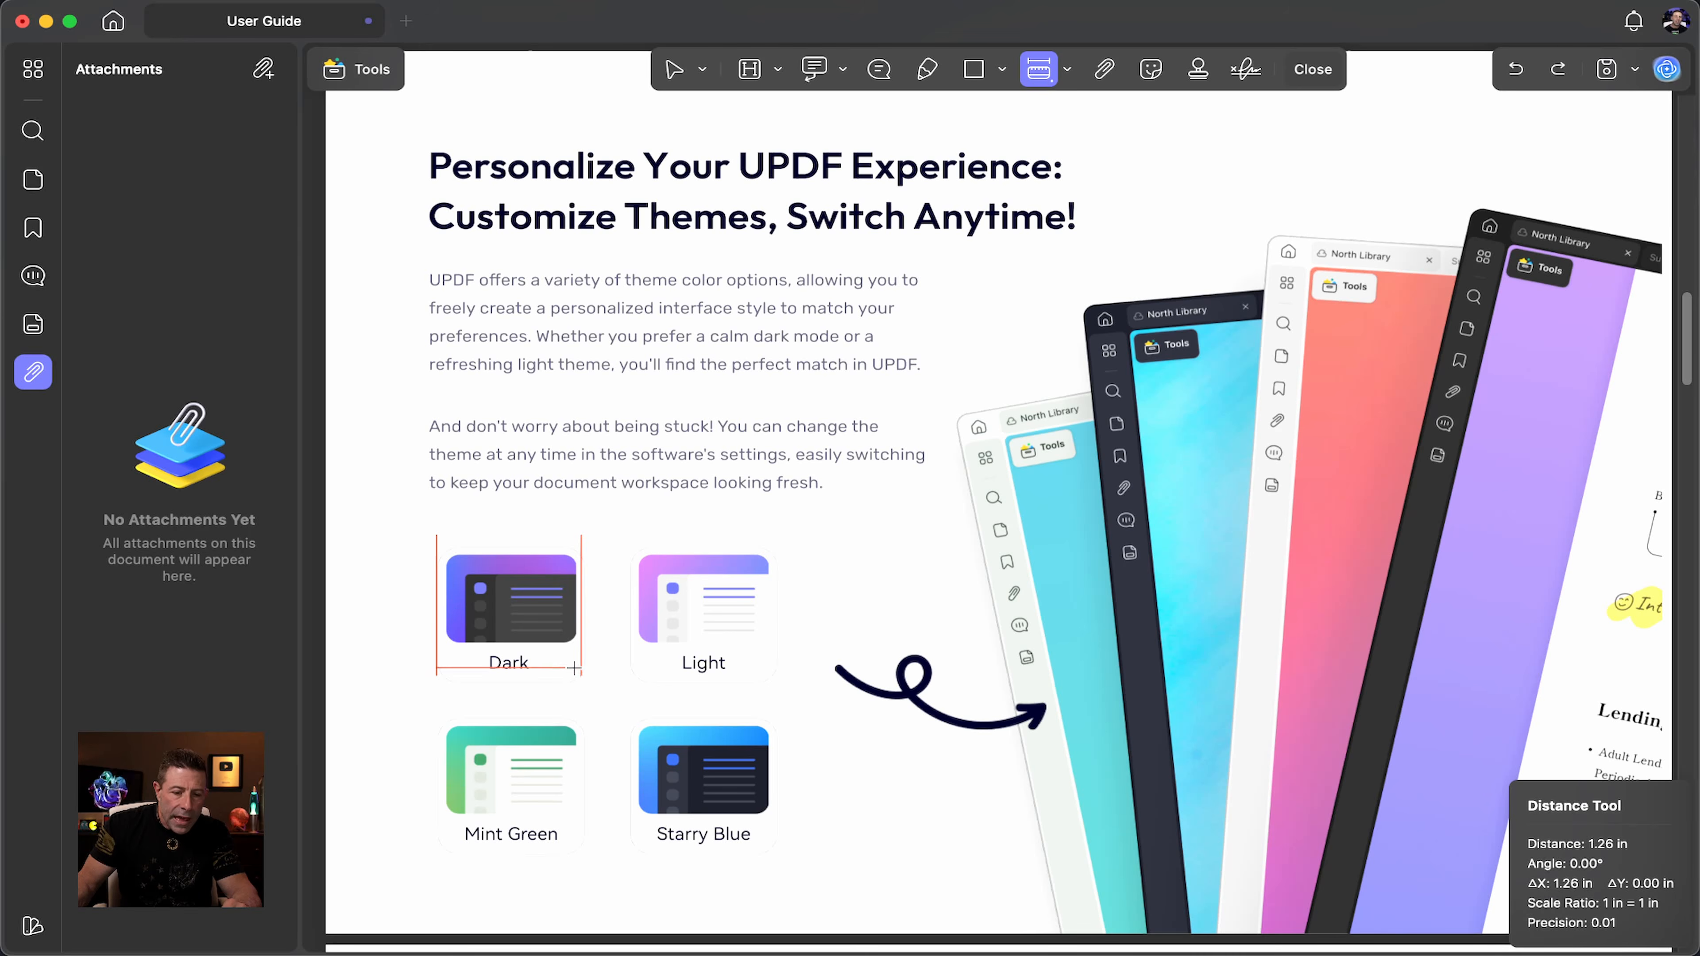
pyautogui.click(582, 690)
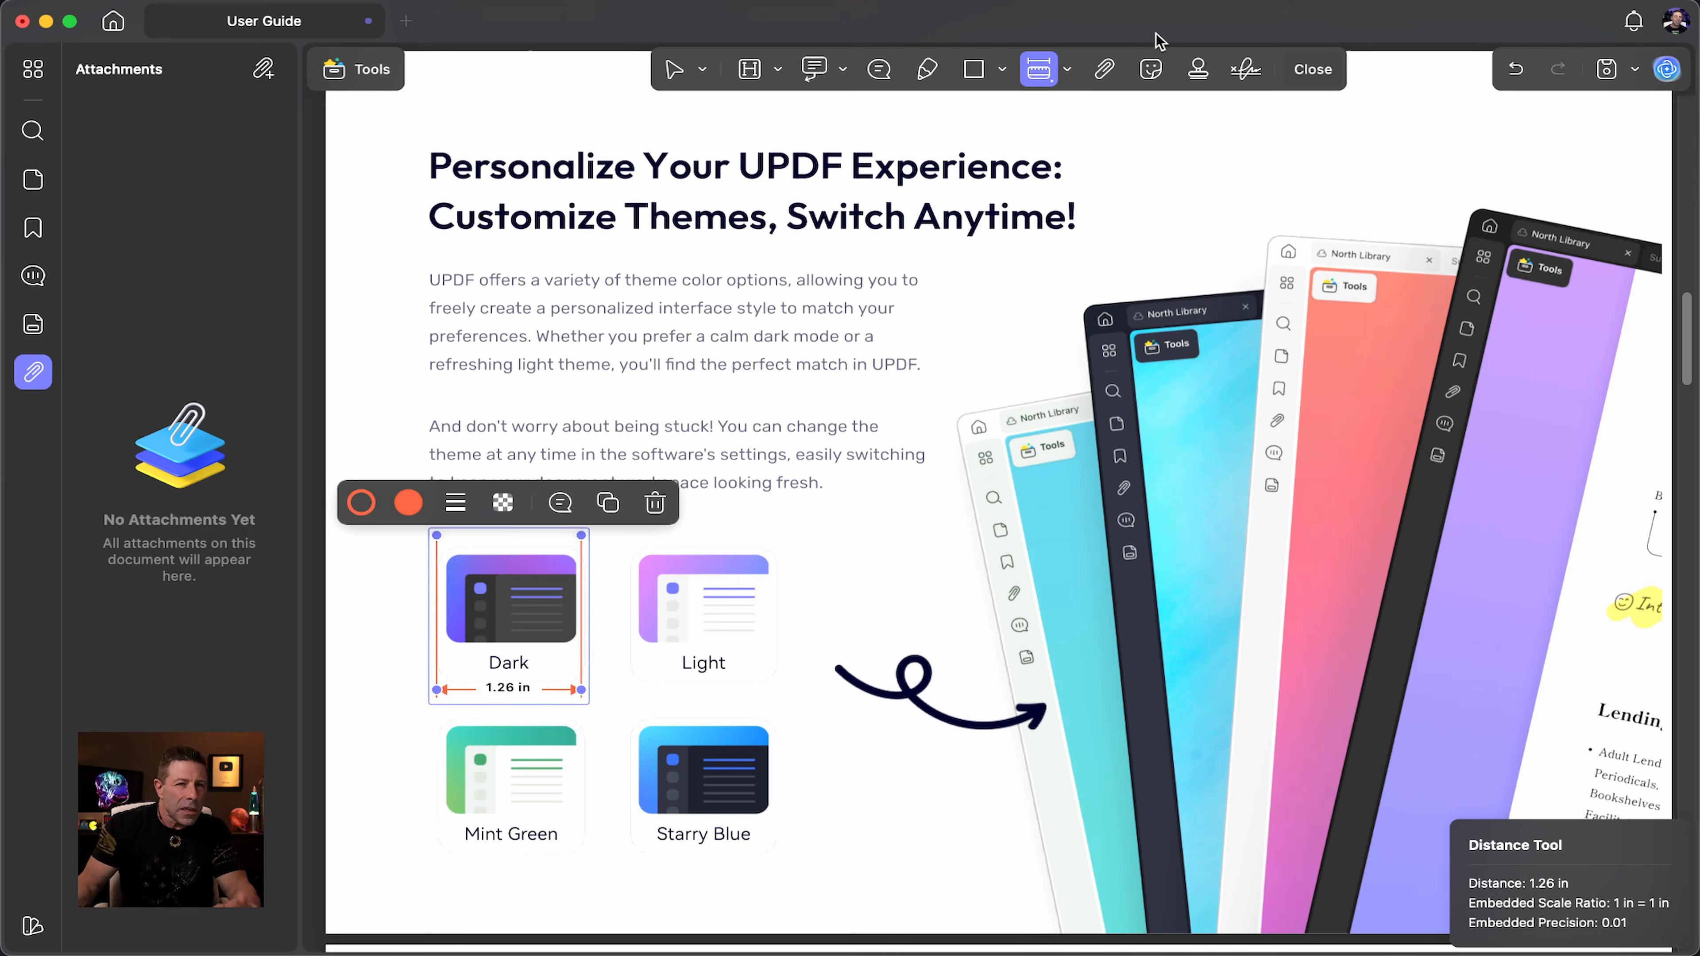
pyautogui.click(391, 72)
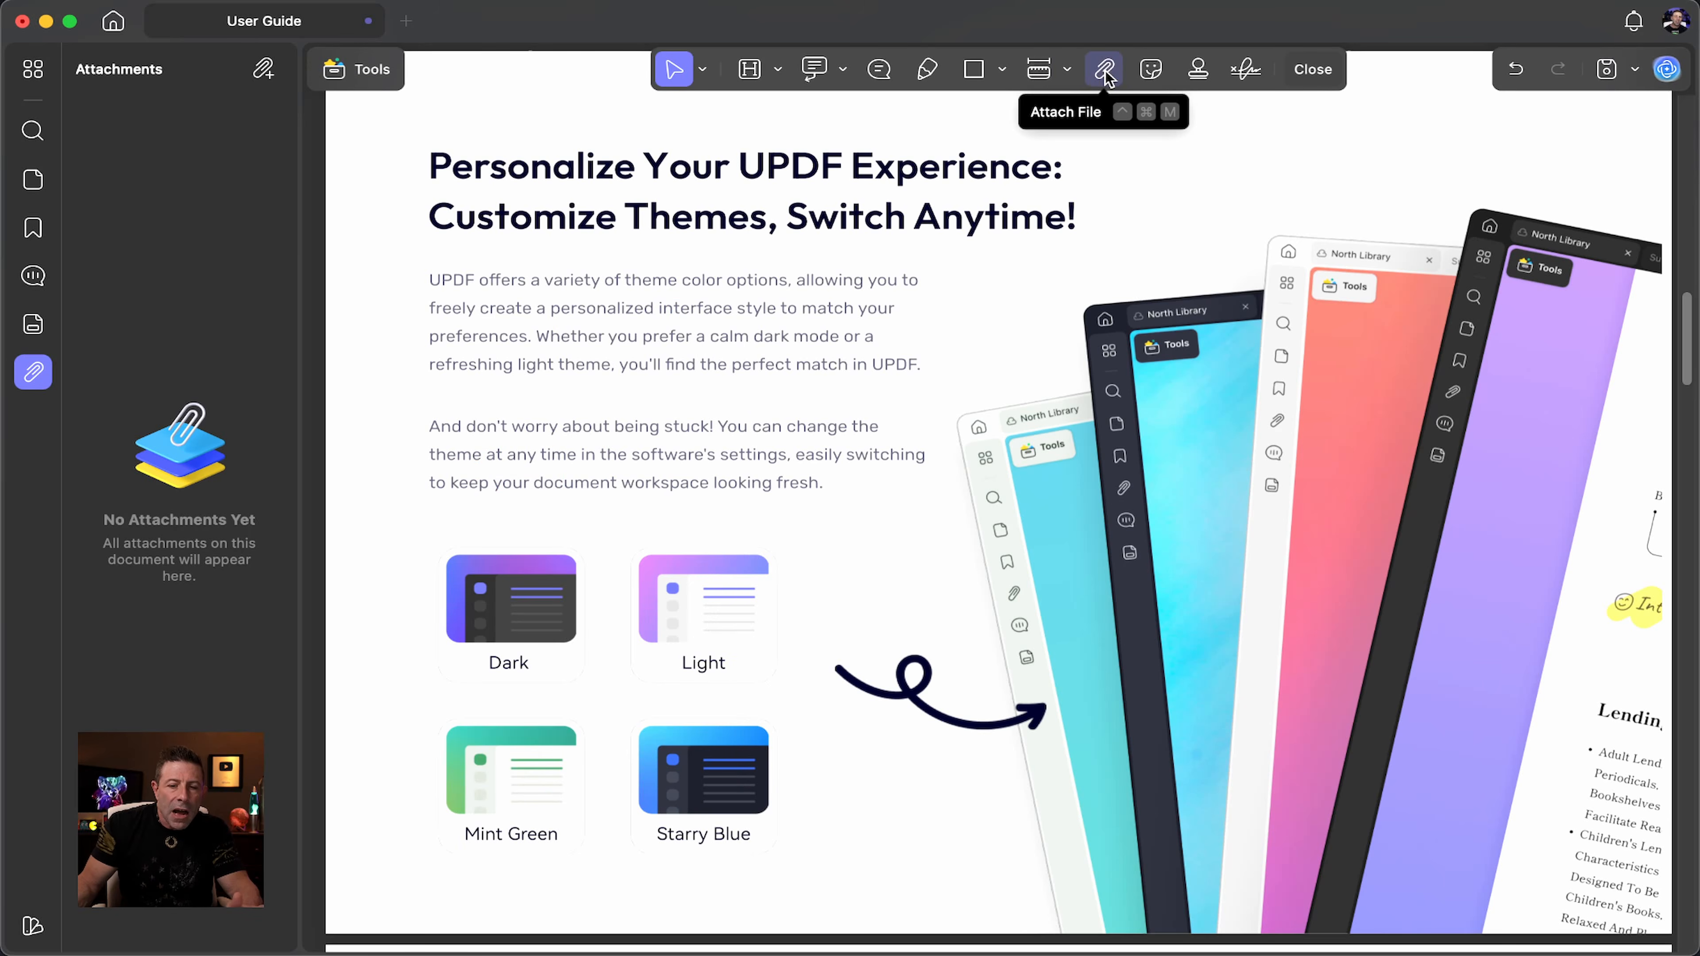
# Step: Place the purple thumbs-down gesture sticker beside the start of the second paragraph
pyautogui.click(1149, 71)
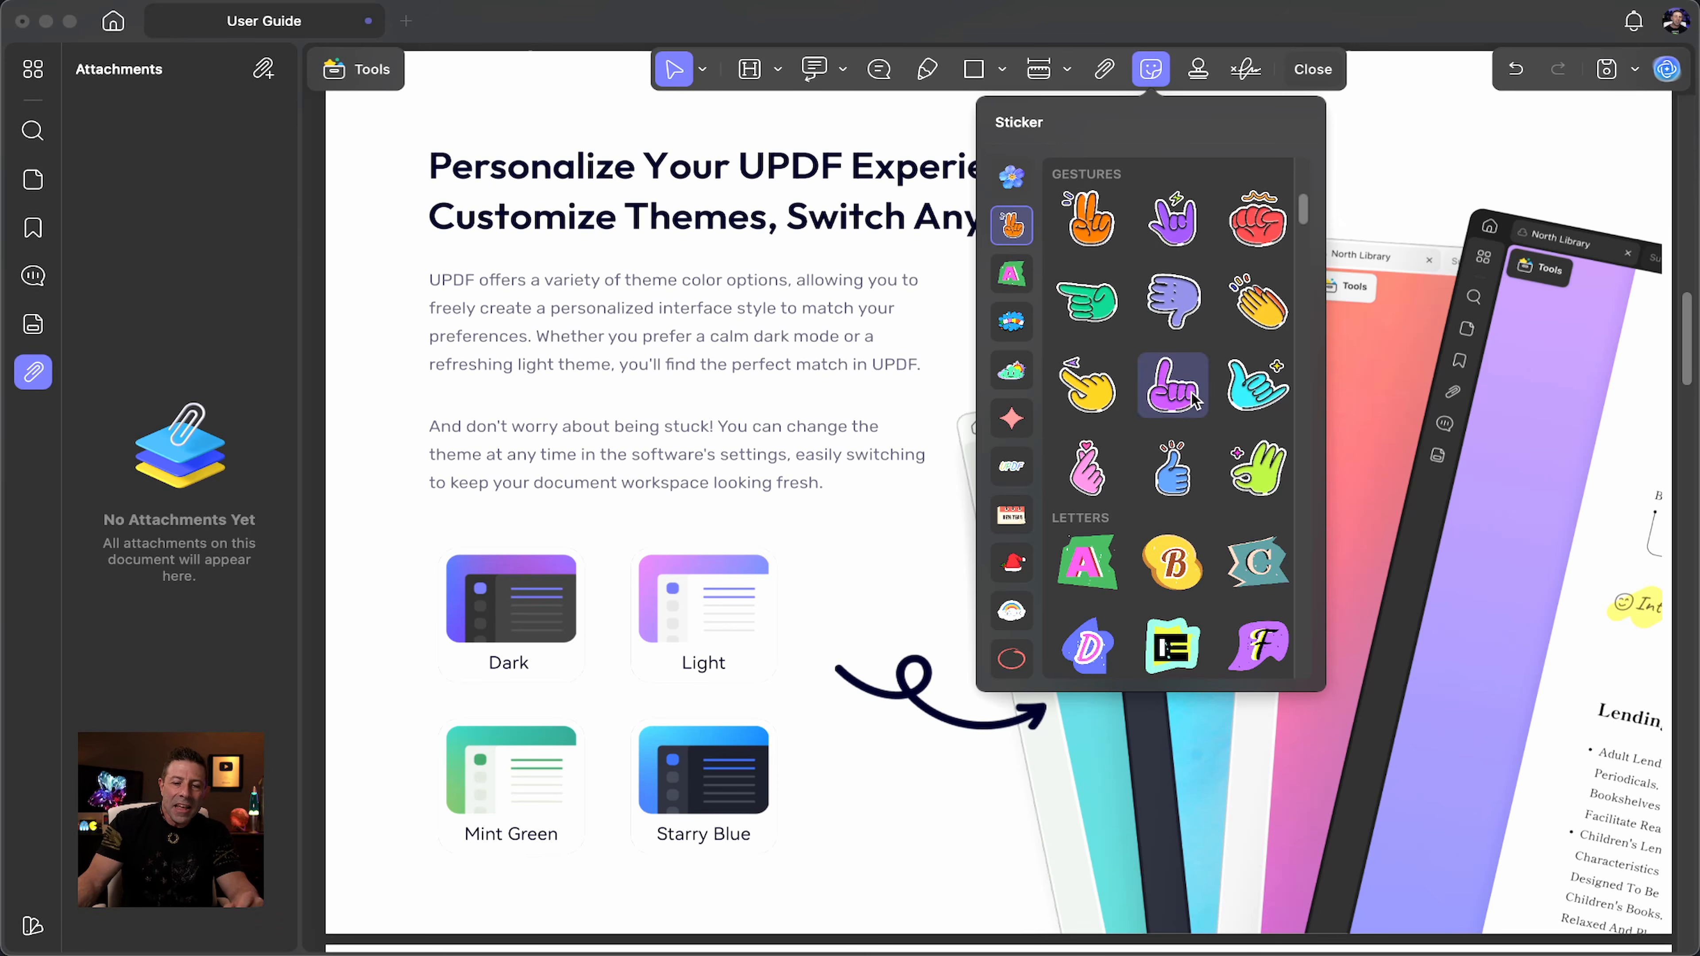
pyautogui.click(1177, 303)
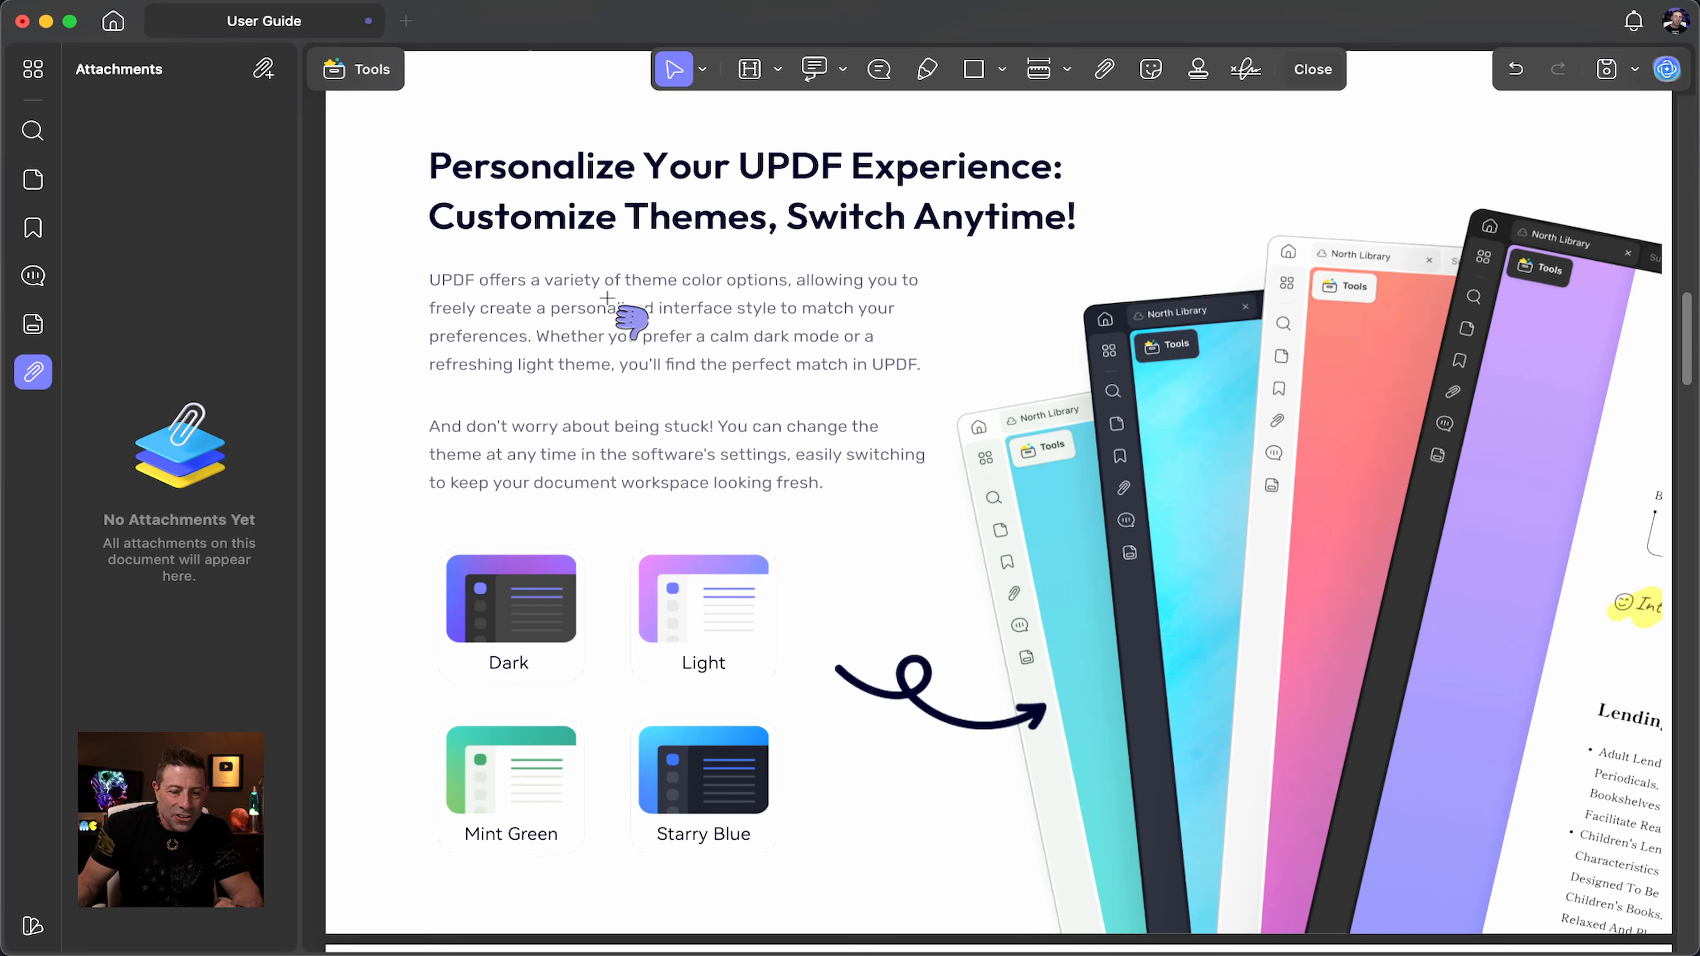
pyautogui.click(422, 463)
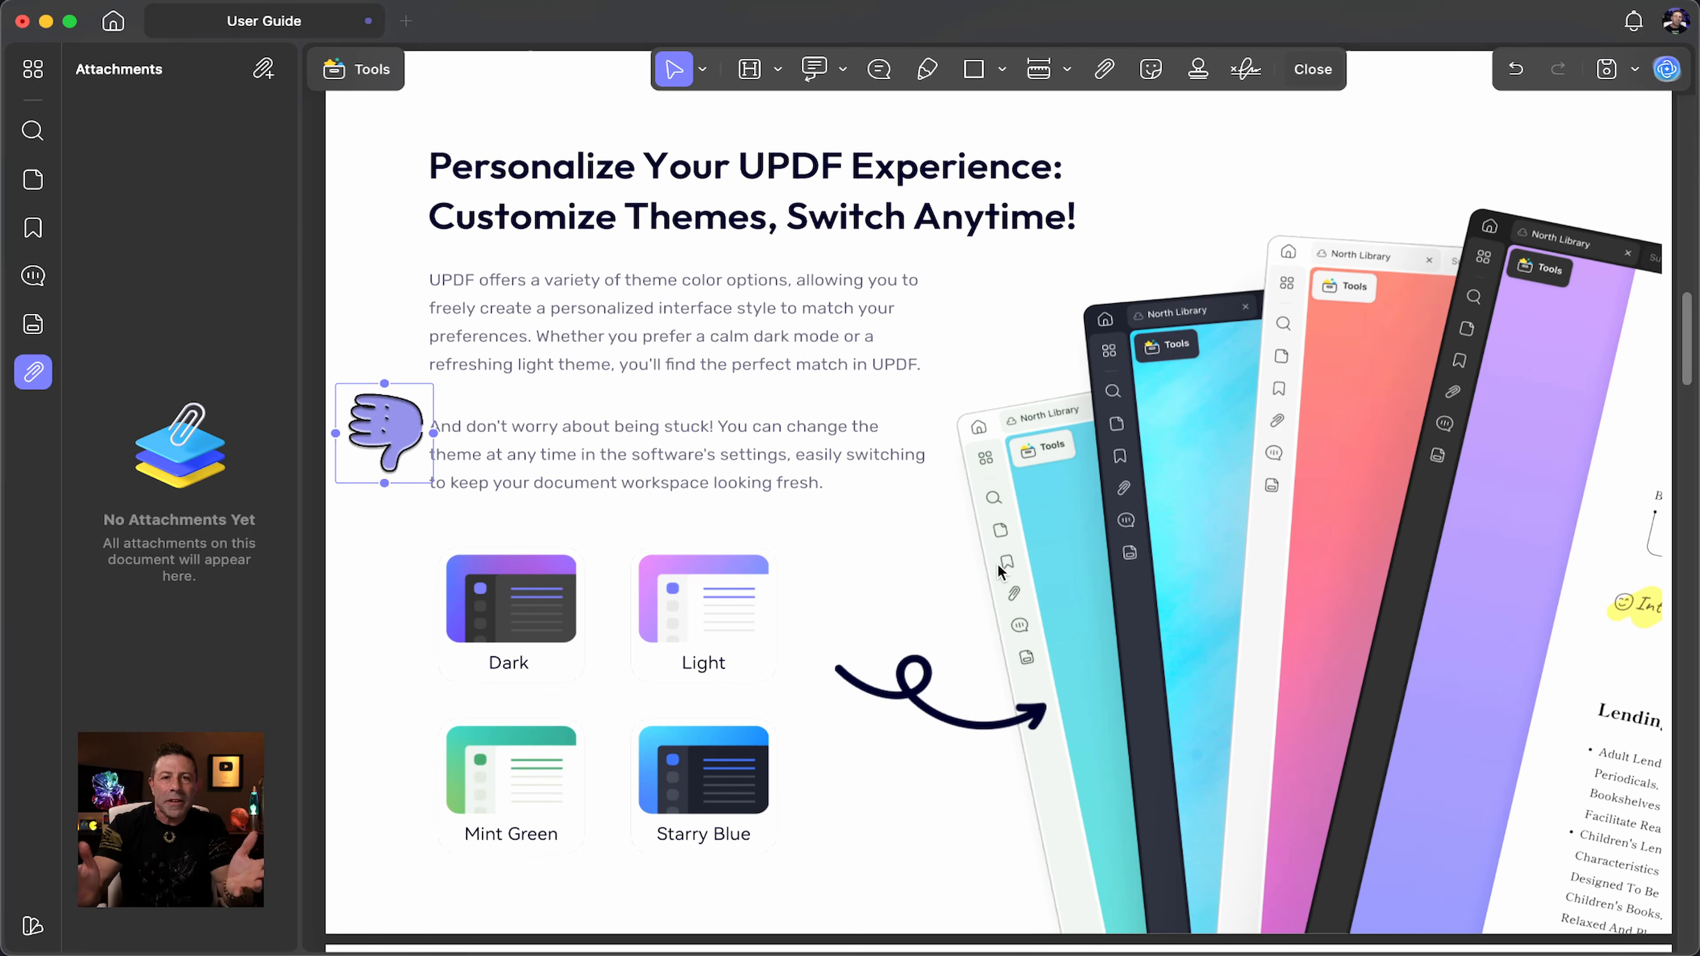
# Step: Browse the sticker collection, viewing the UPDF, 2023, Christmas and Pointer categories
pyautogui.click(1151, 69)
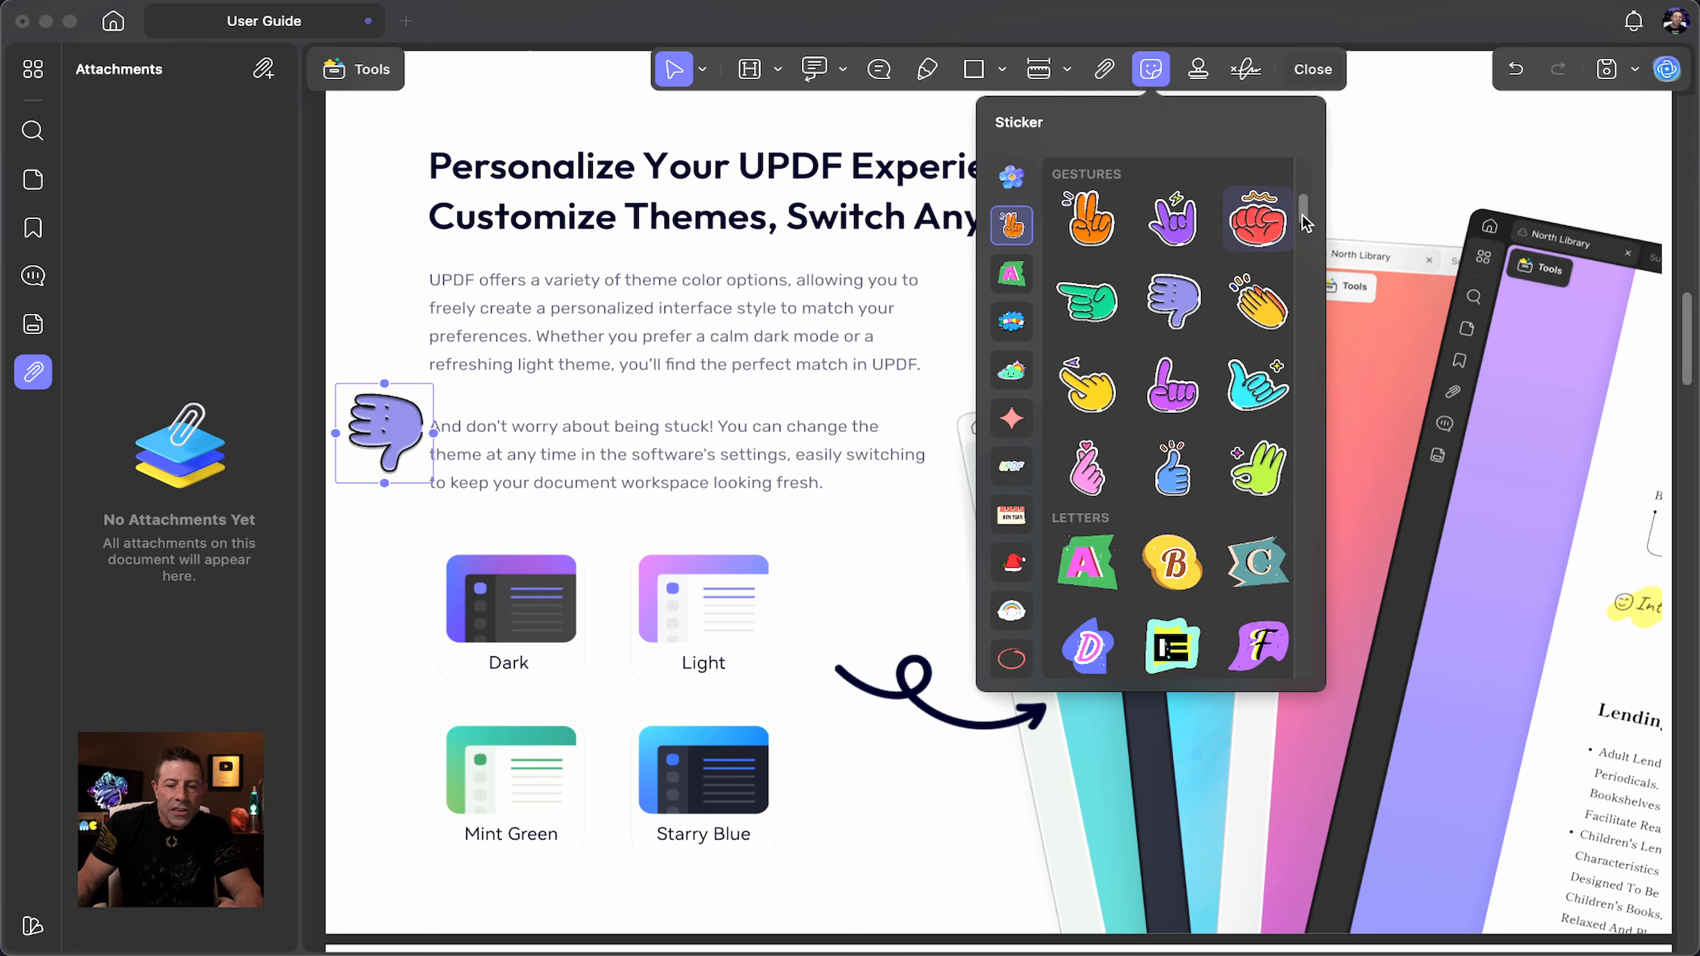
pyautogui.scroll(-15, 1176, 469)
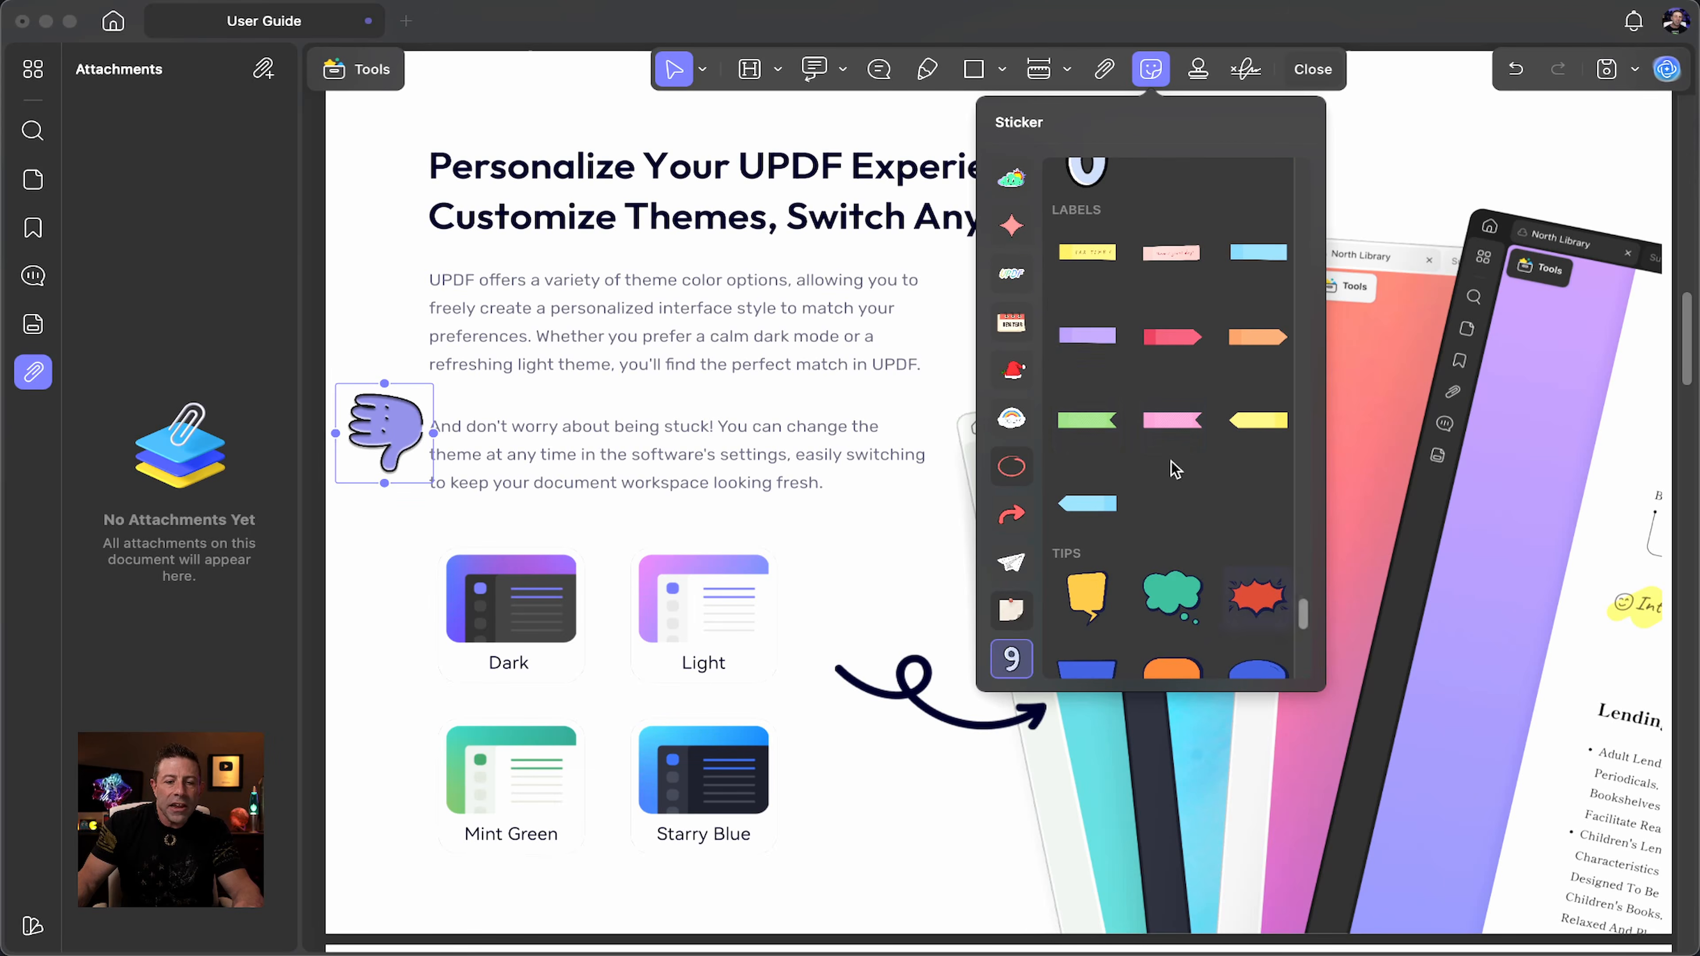
pyautogui.click(1012, 226)
pyautogui.click(1012, 274)
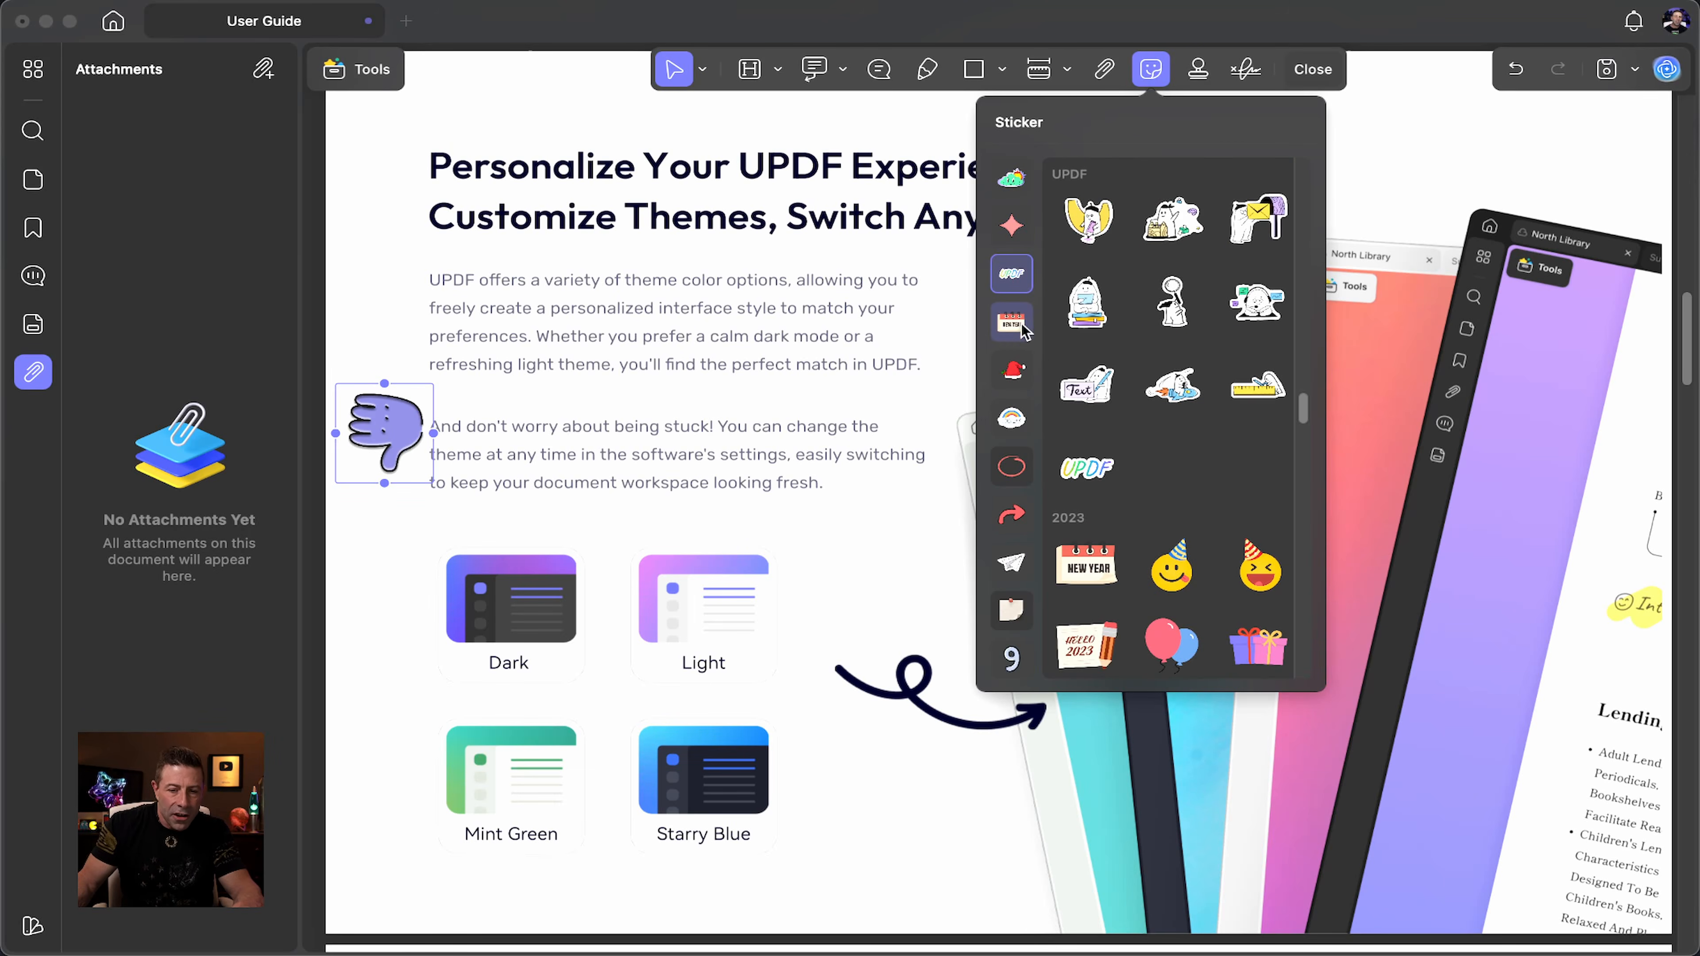
pyautogui.click(1012, 328)
pyautogui.click(1013, 374)
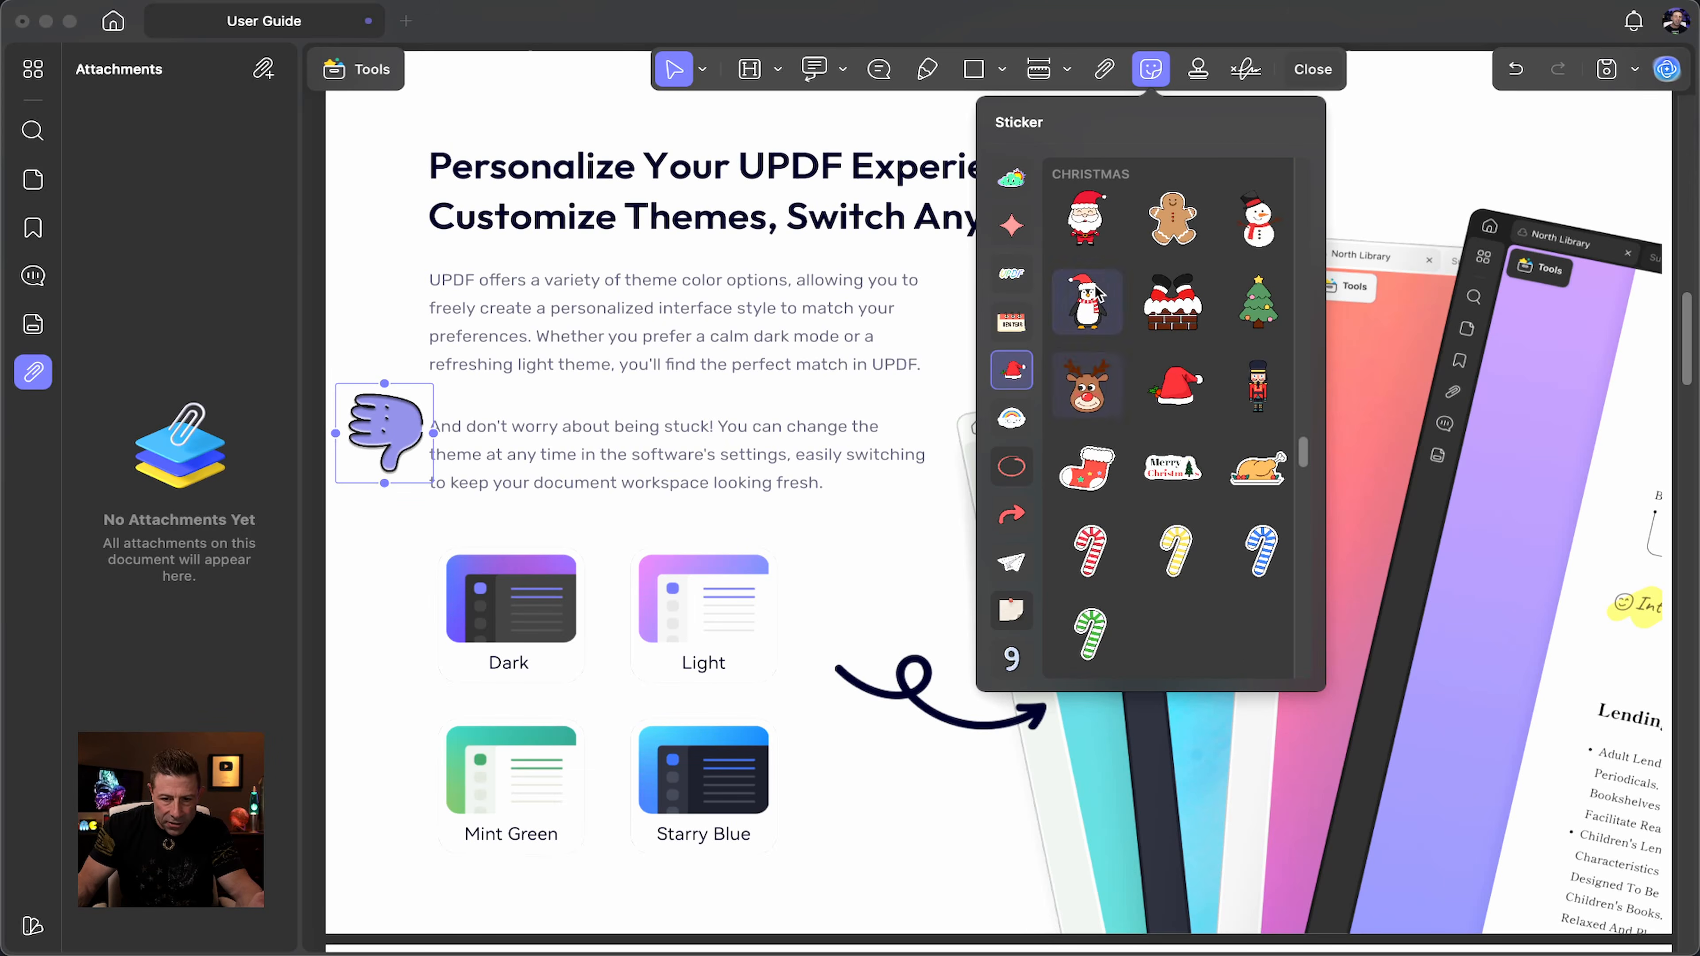
pyautogui.click(1027, 528)
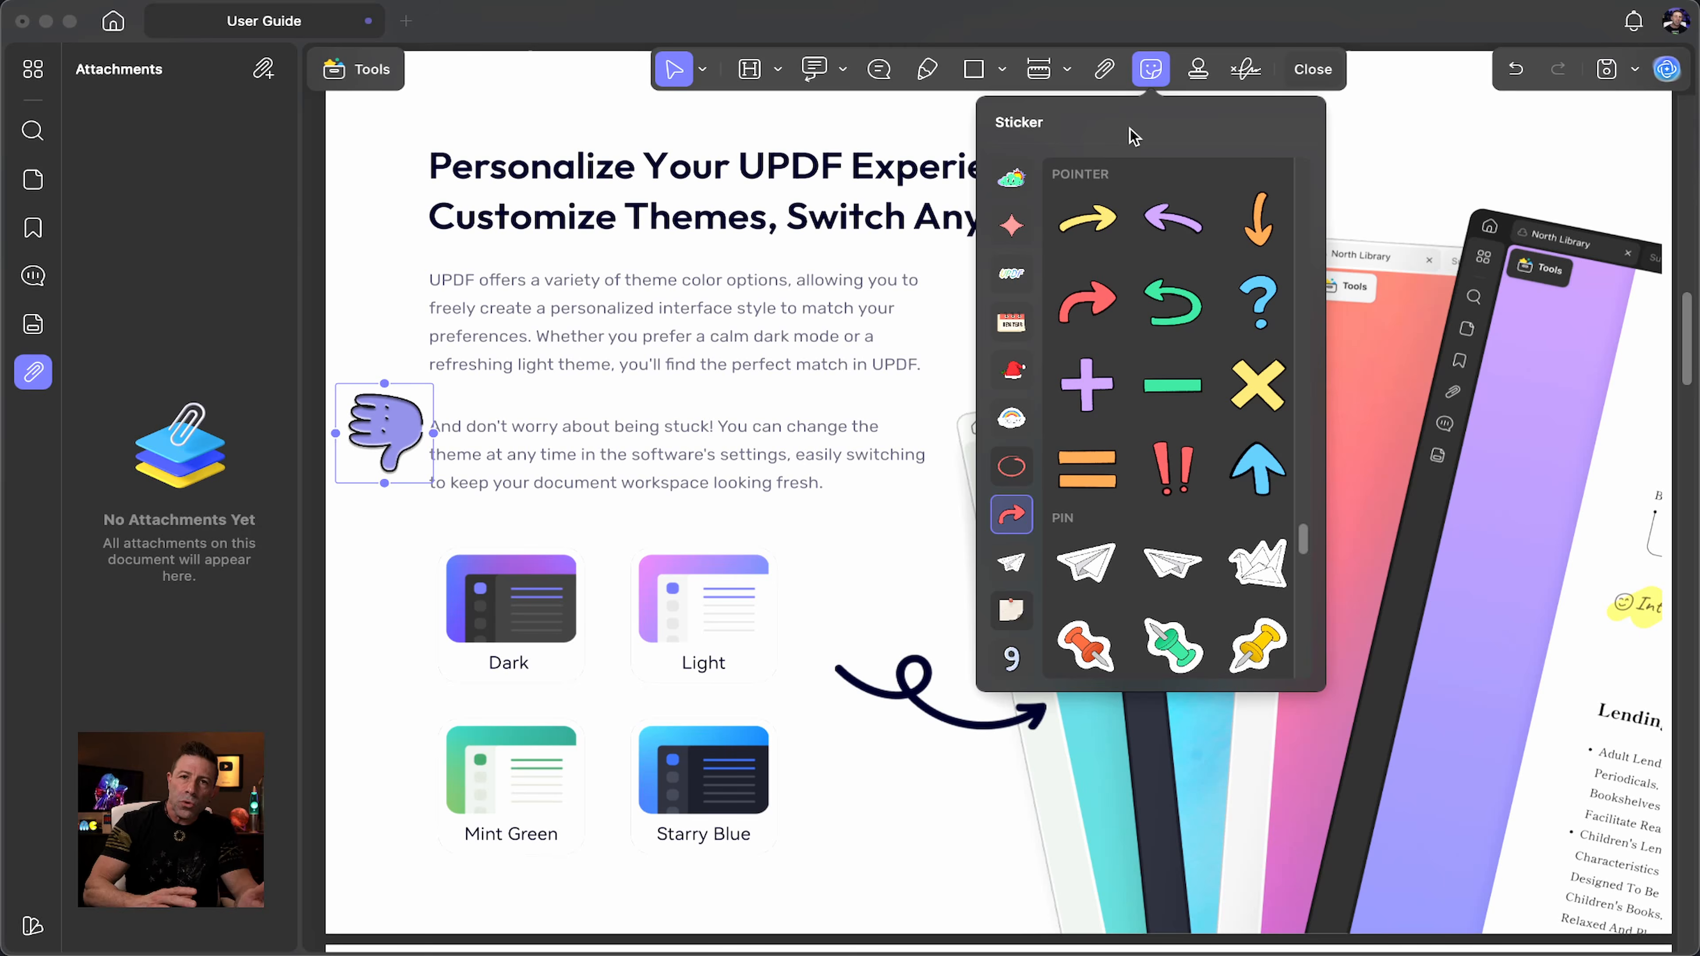
pyautogui.click(1151, 69)
# Step: Place a large CONFIDENTIAL stamp across the theme window illustrations, and delete it
pyautogui.click(1197, 68)
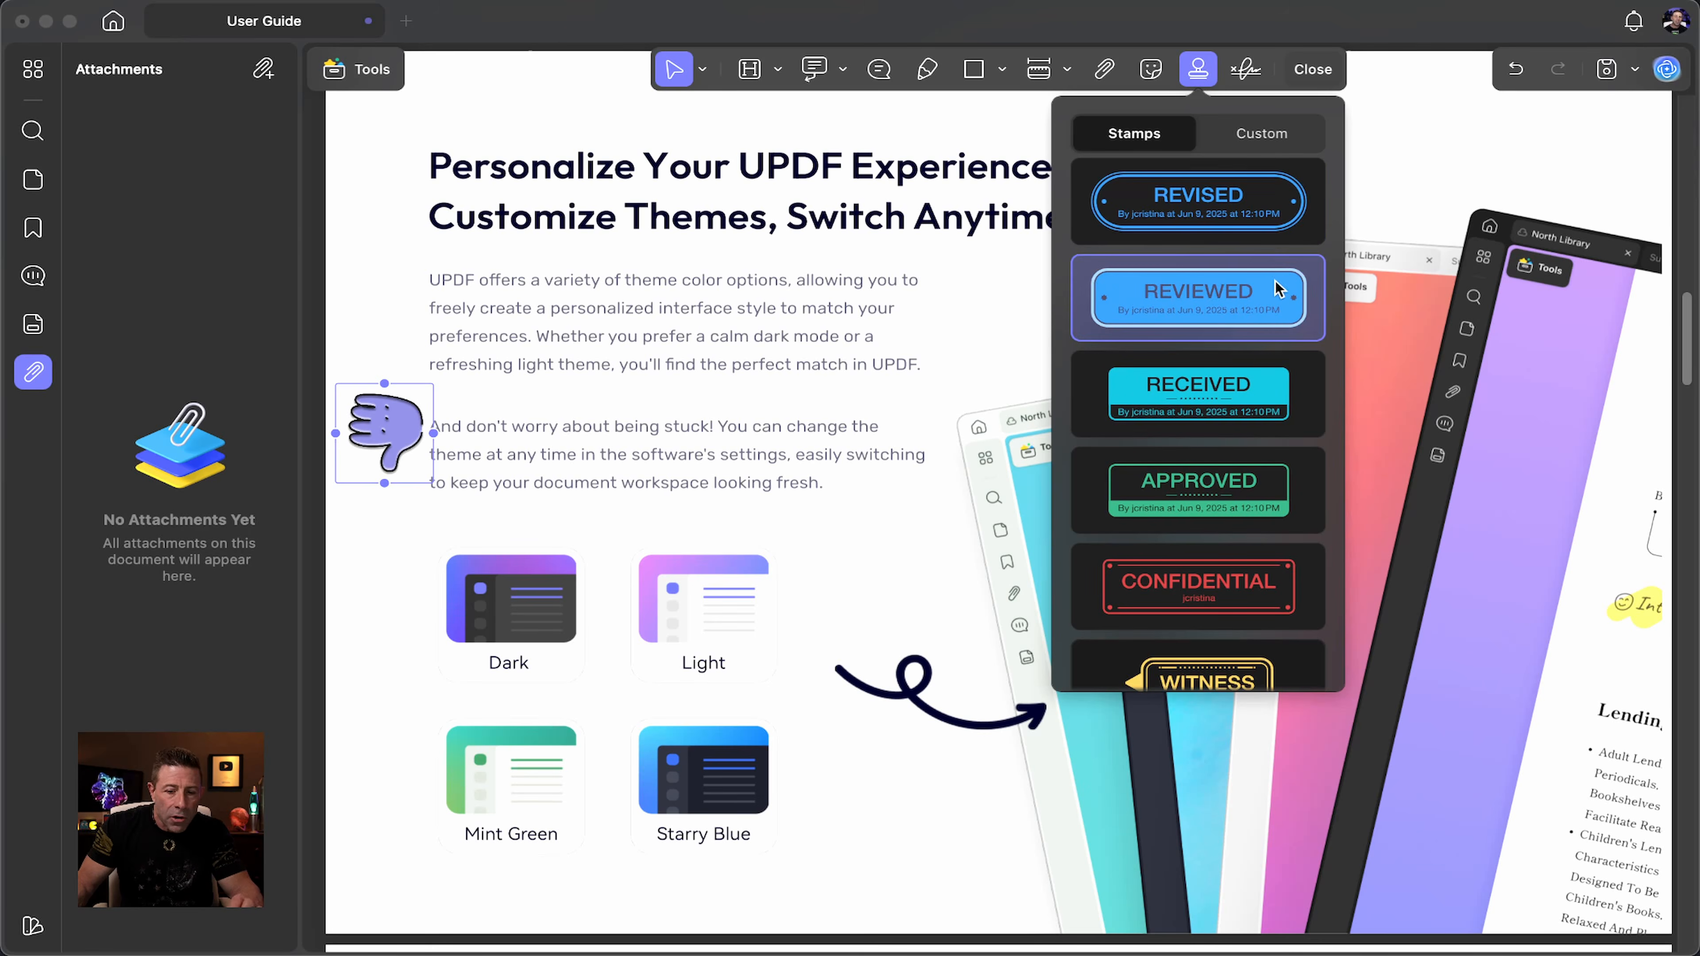
pyautogui.click(1225, 590)
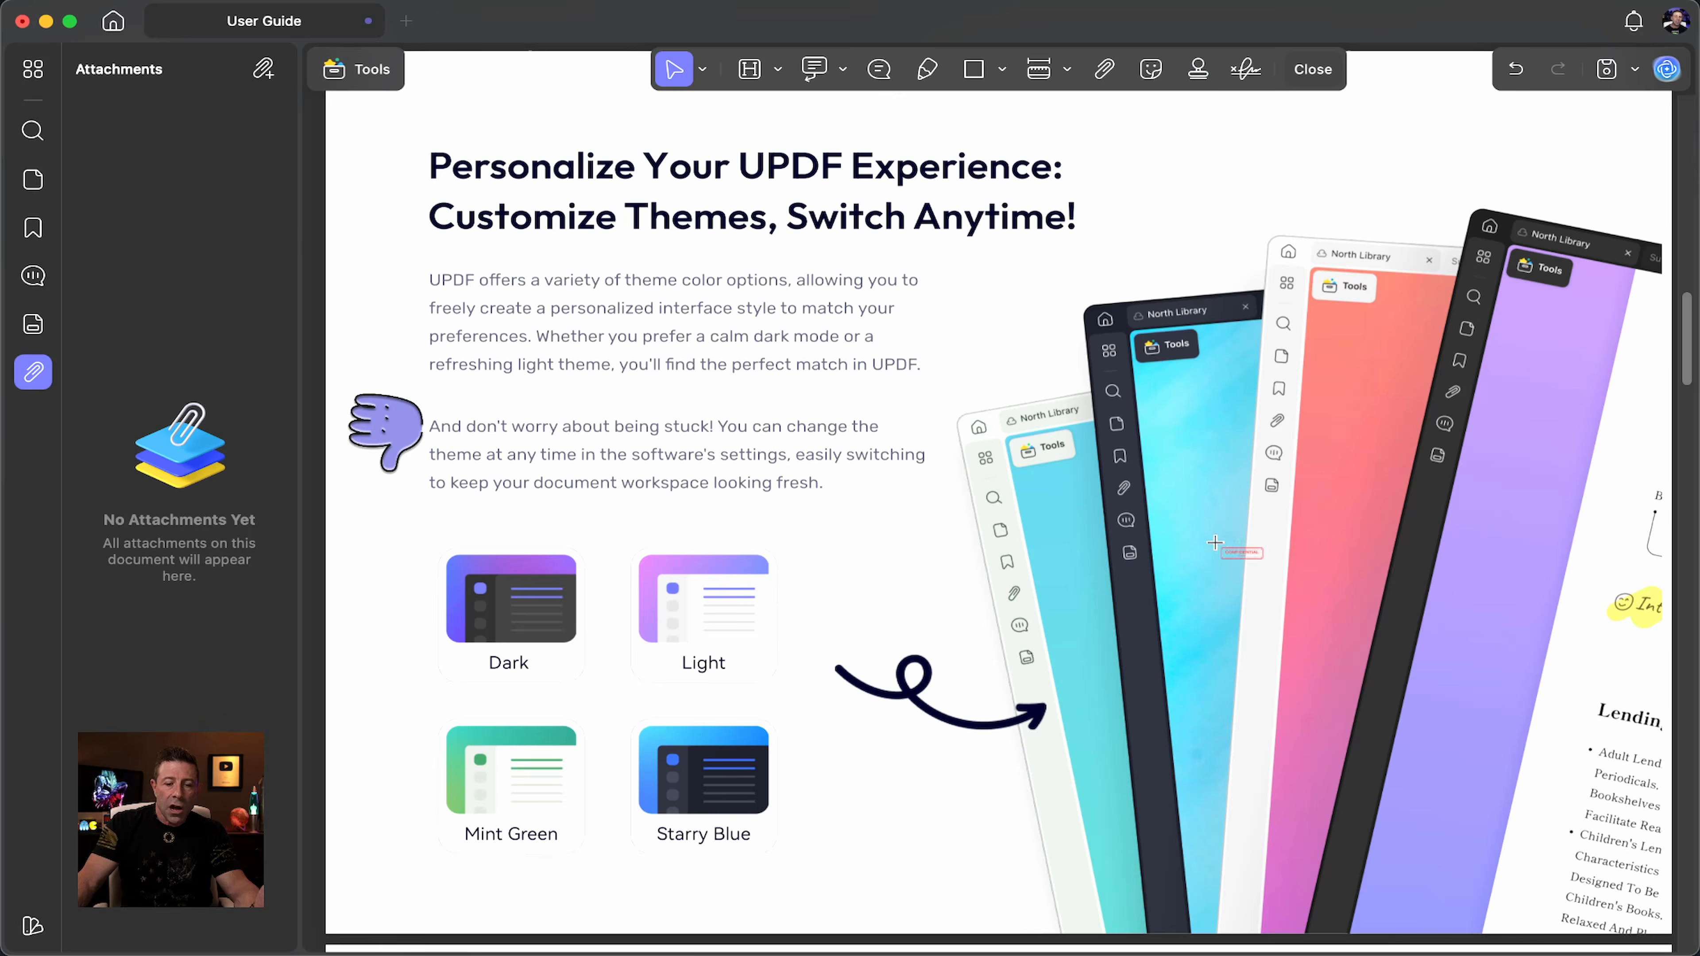
pyautogui.click(756, 606)
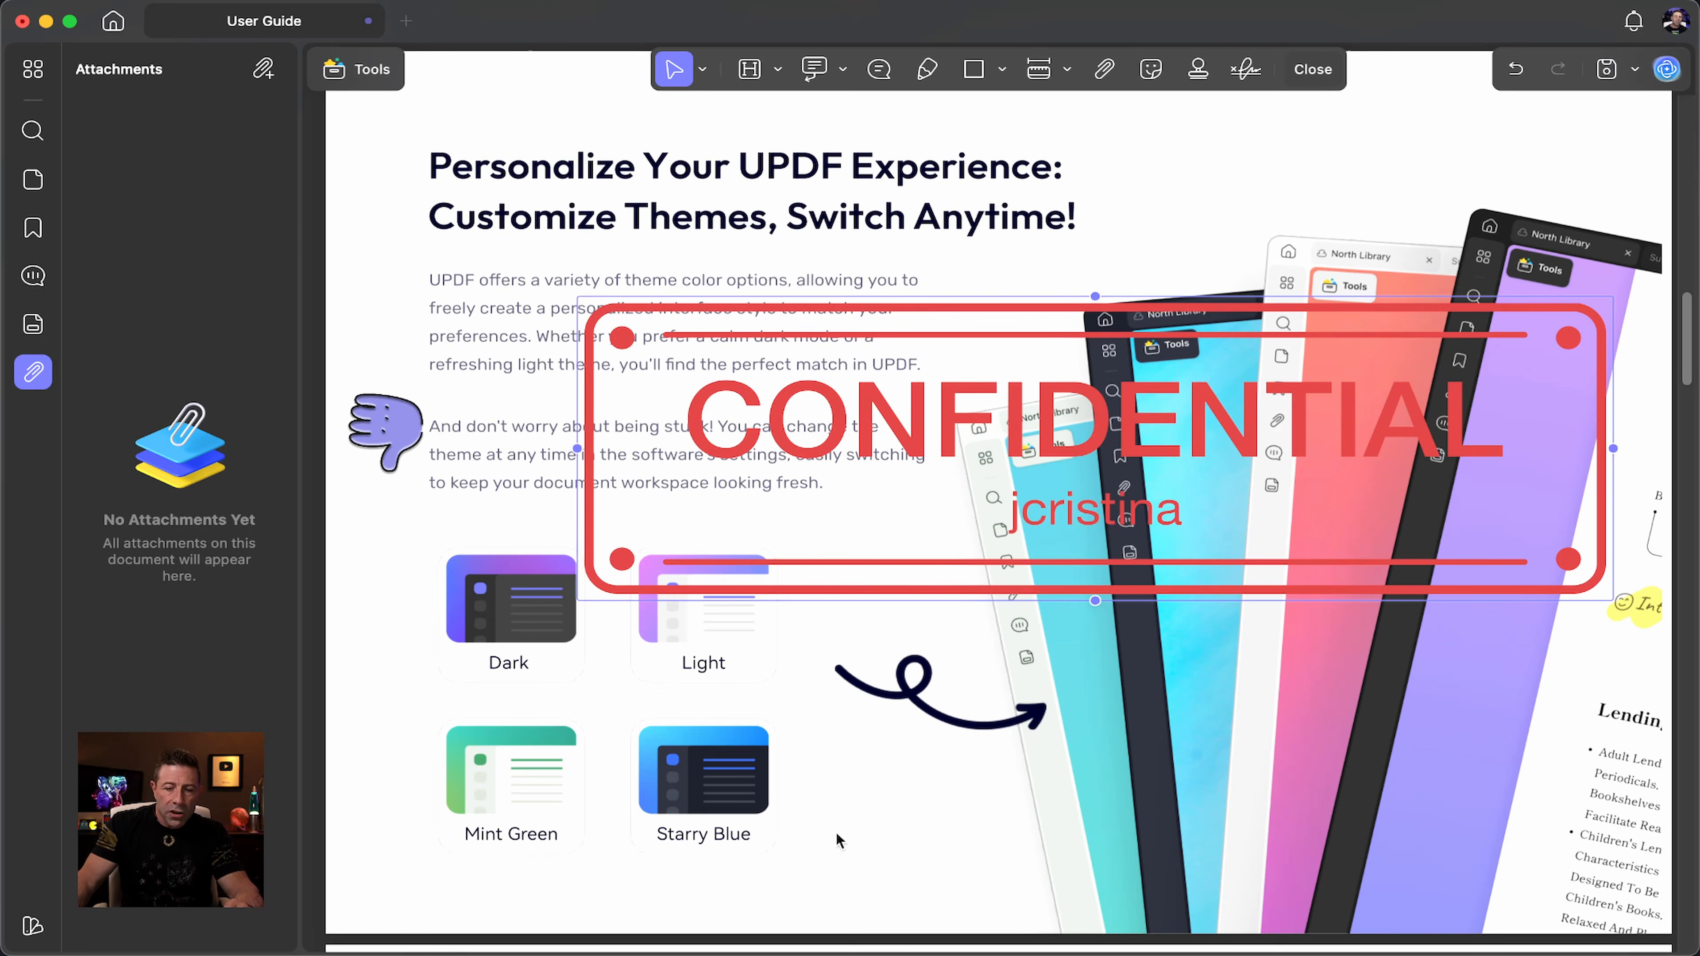
pyautogui.press('Delete')
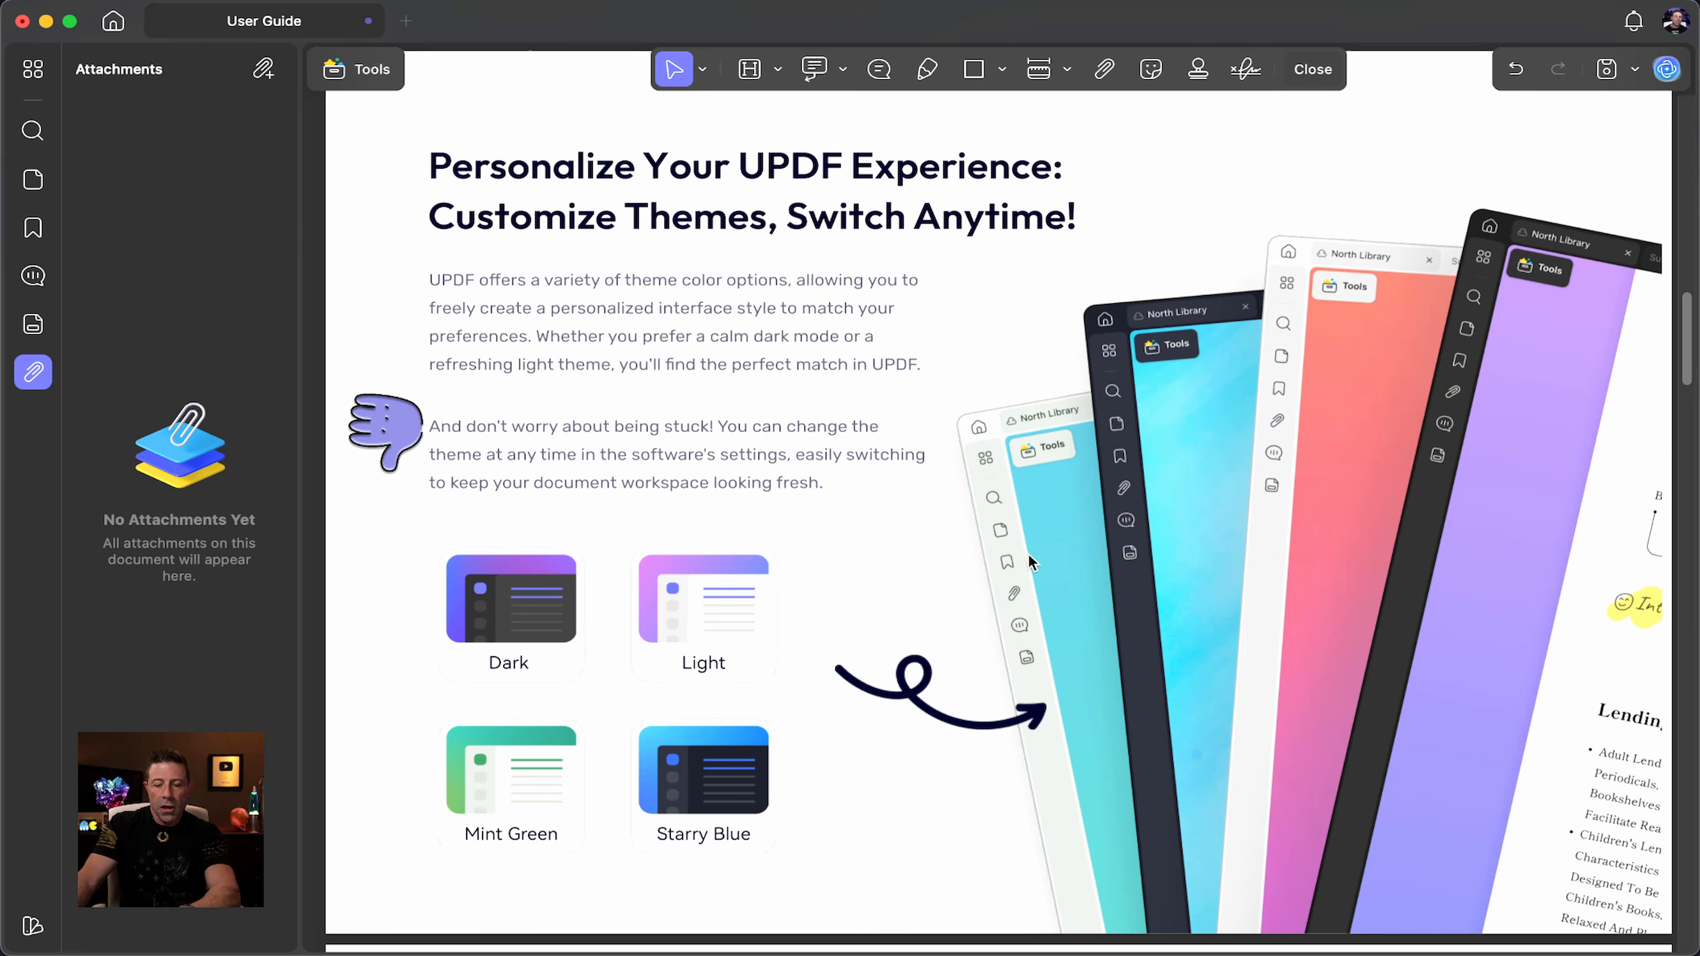
# Step: Draw a large REVIEWED stamp over the first paragraph below the heading, and delete it
pyautogui.click(1211, 73)
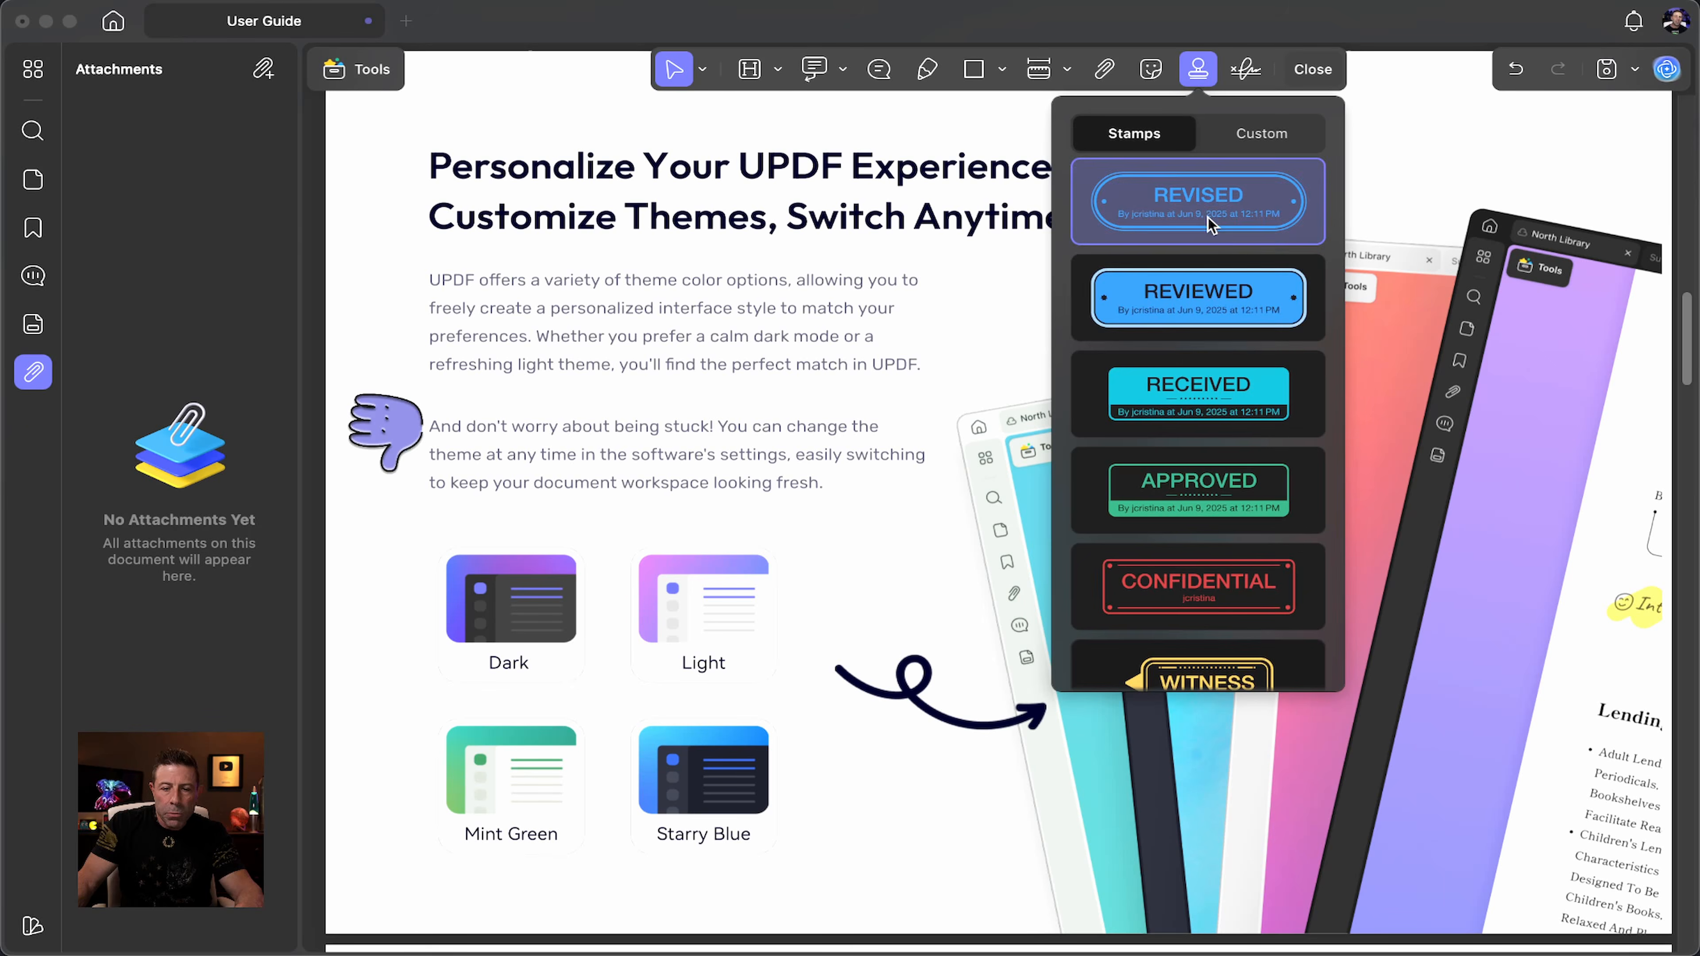
pyautogui.click(1217, 294)
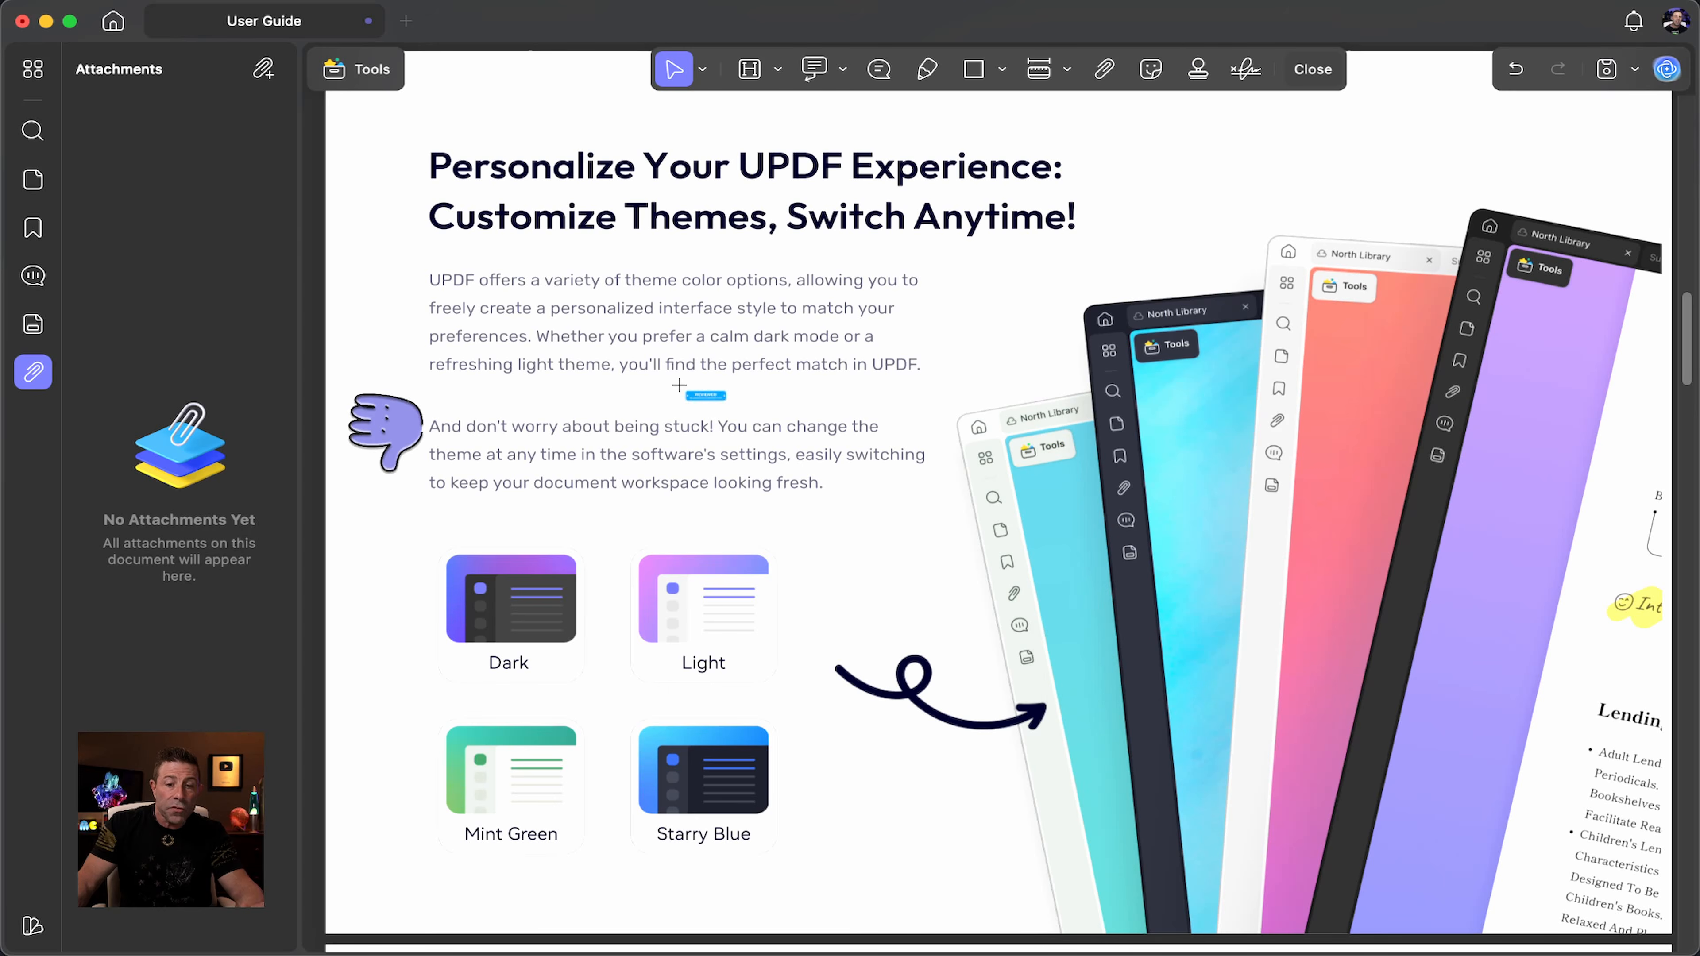
pyautogui.moveTo(475, 237); pyautogui.dragTo(1234, 451)
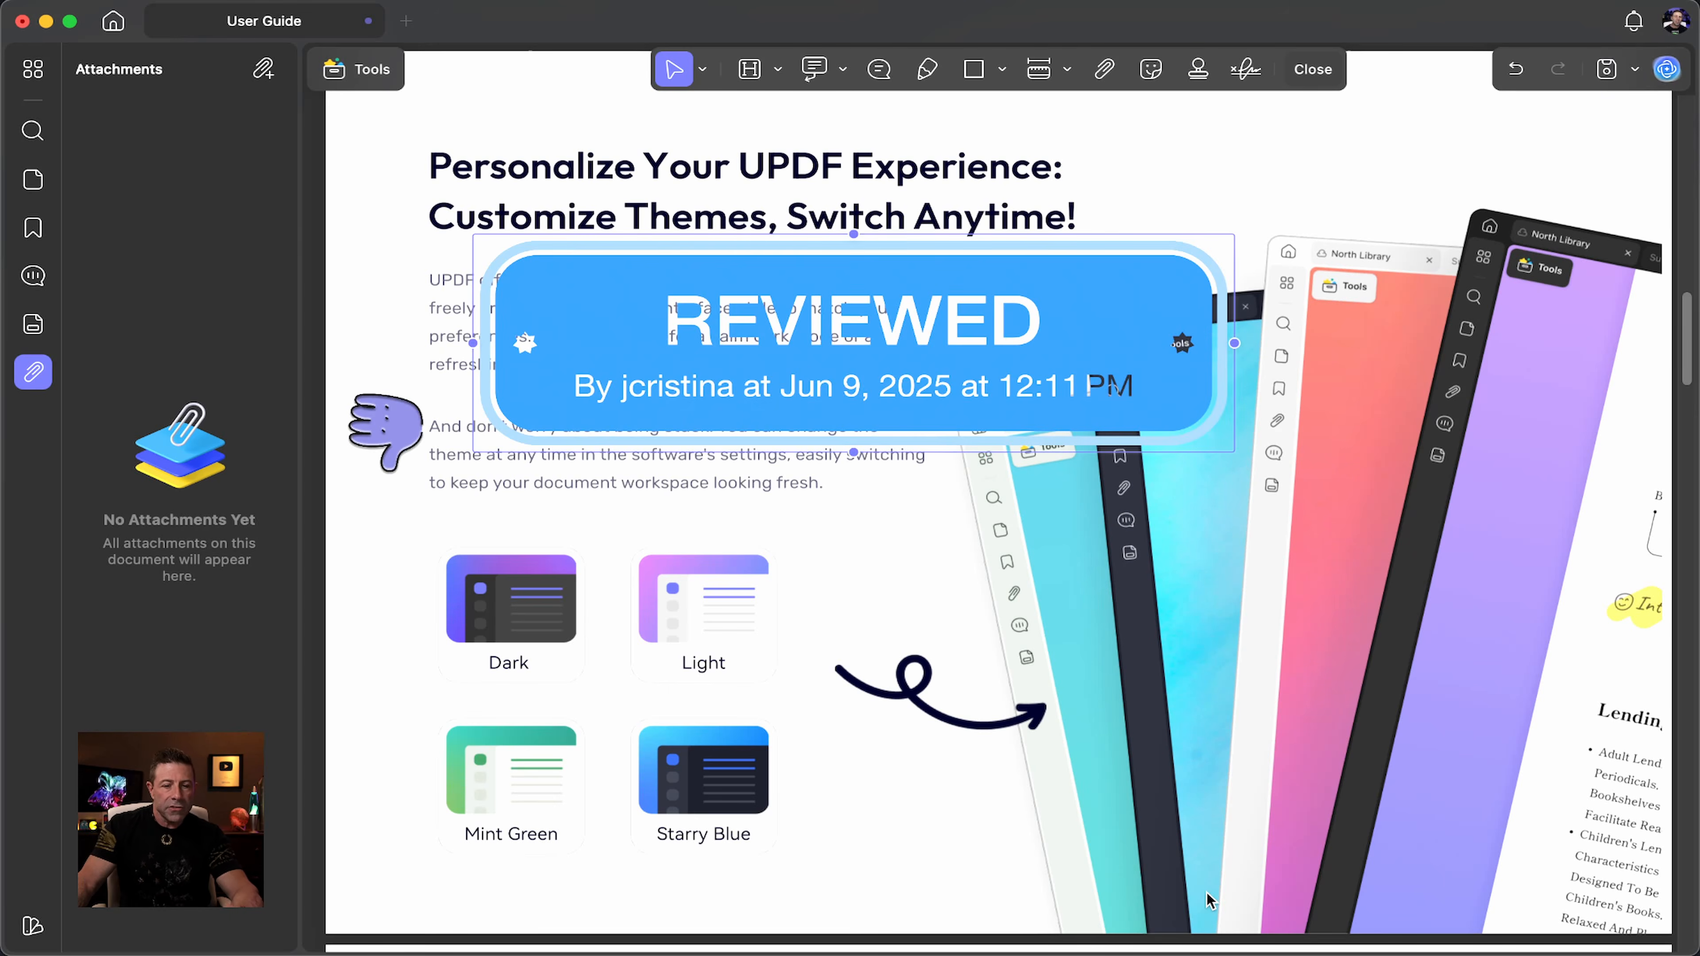
pyautogui.press('Delete')
# Step: Examine the Signature and Cloud Signature options without creating a signature
pyautogui.click(1246, 70)
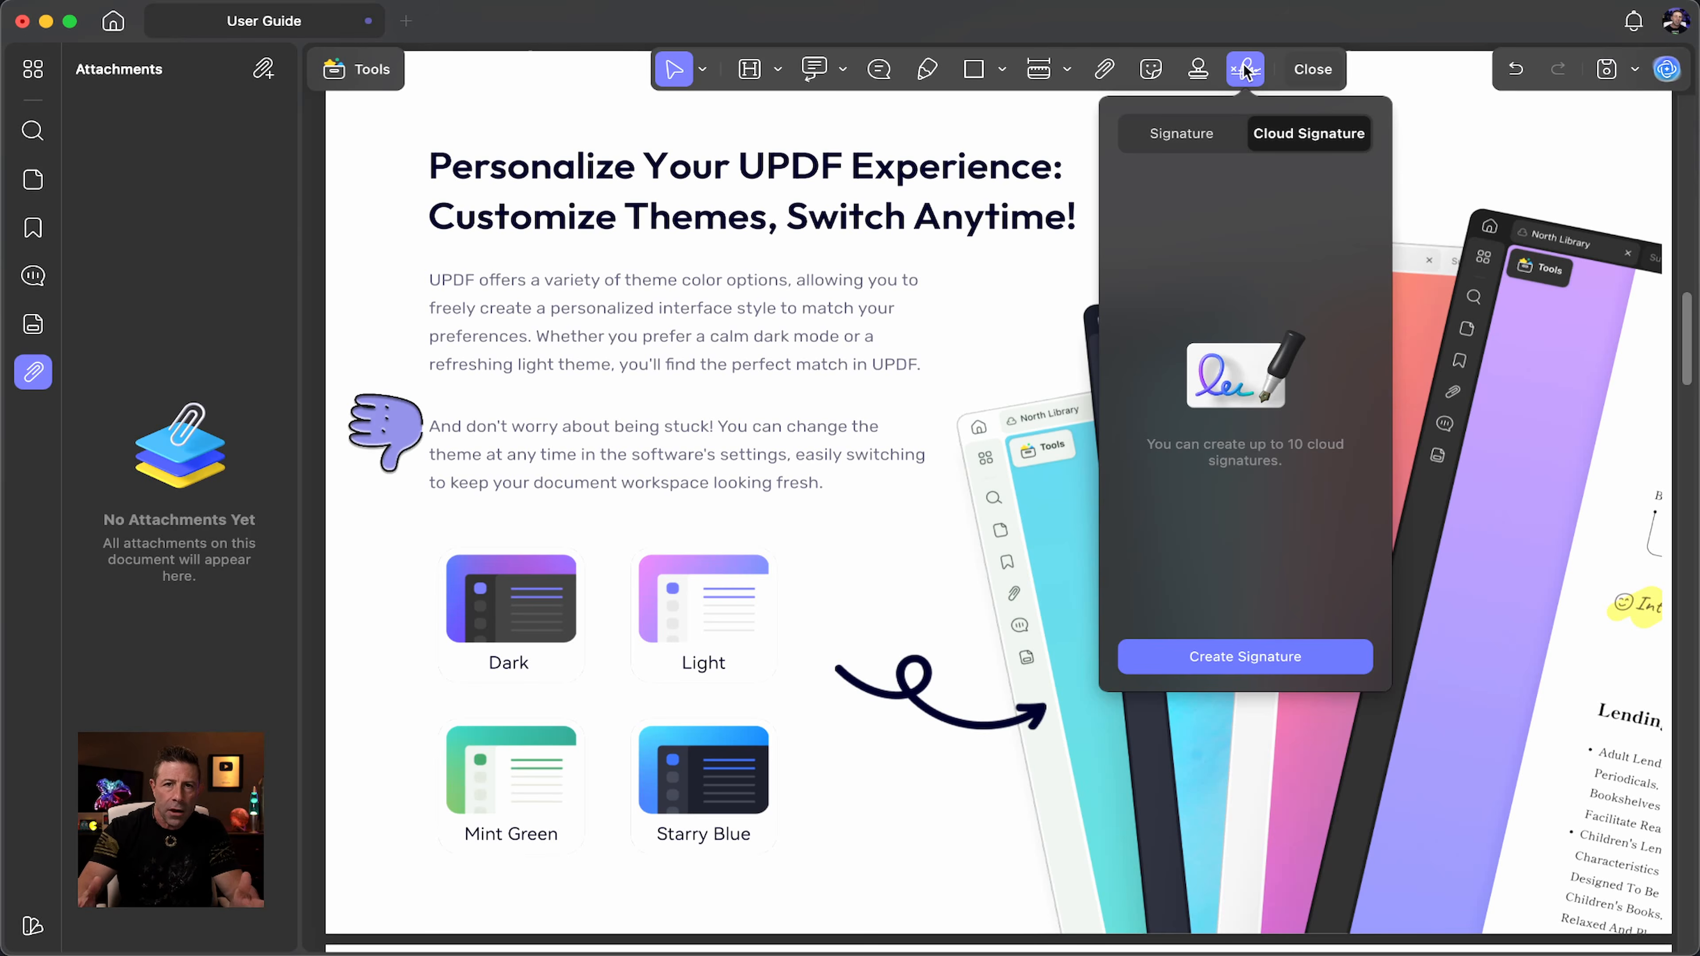
pyautogui.click(1188, 150)
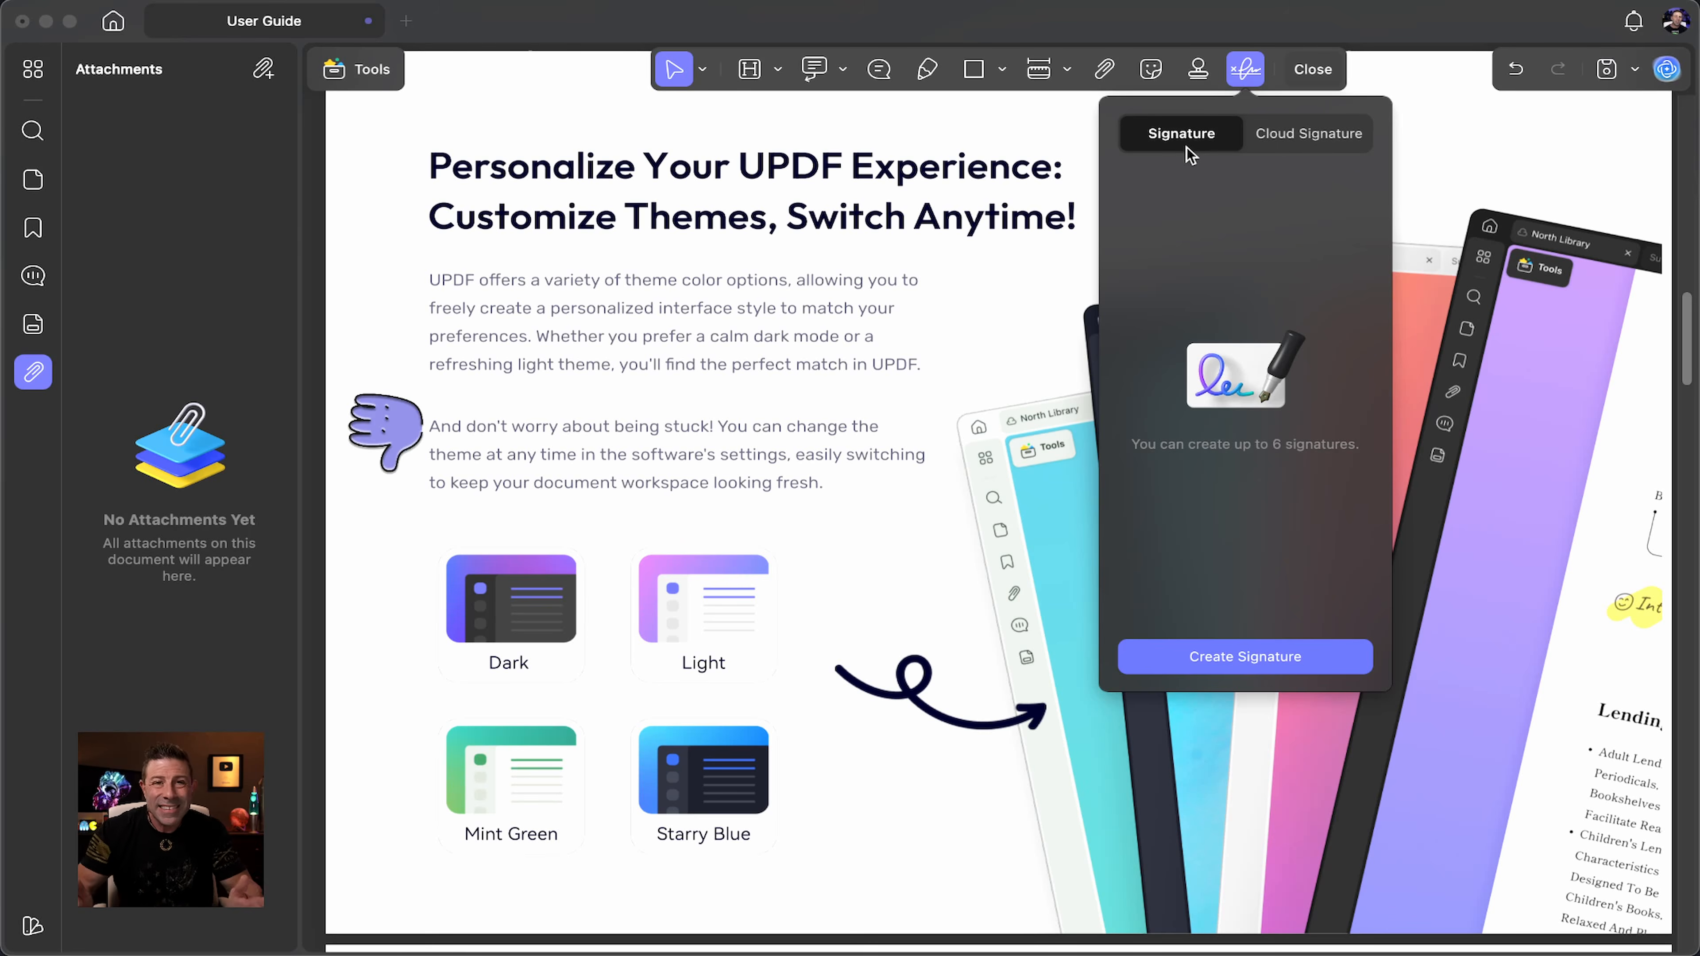
pyautogui.click(1324, 144)
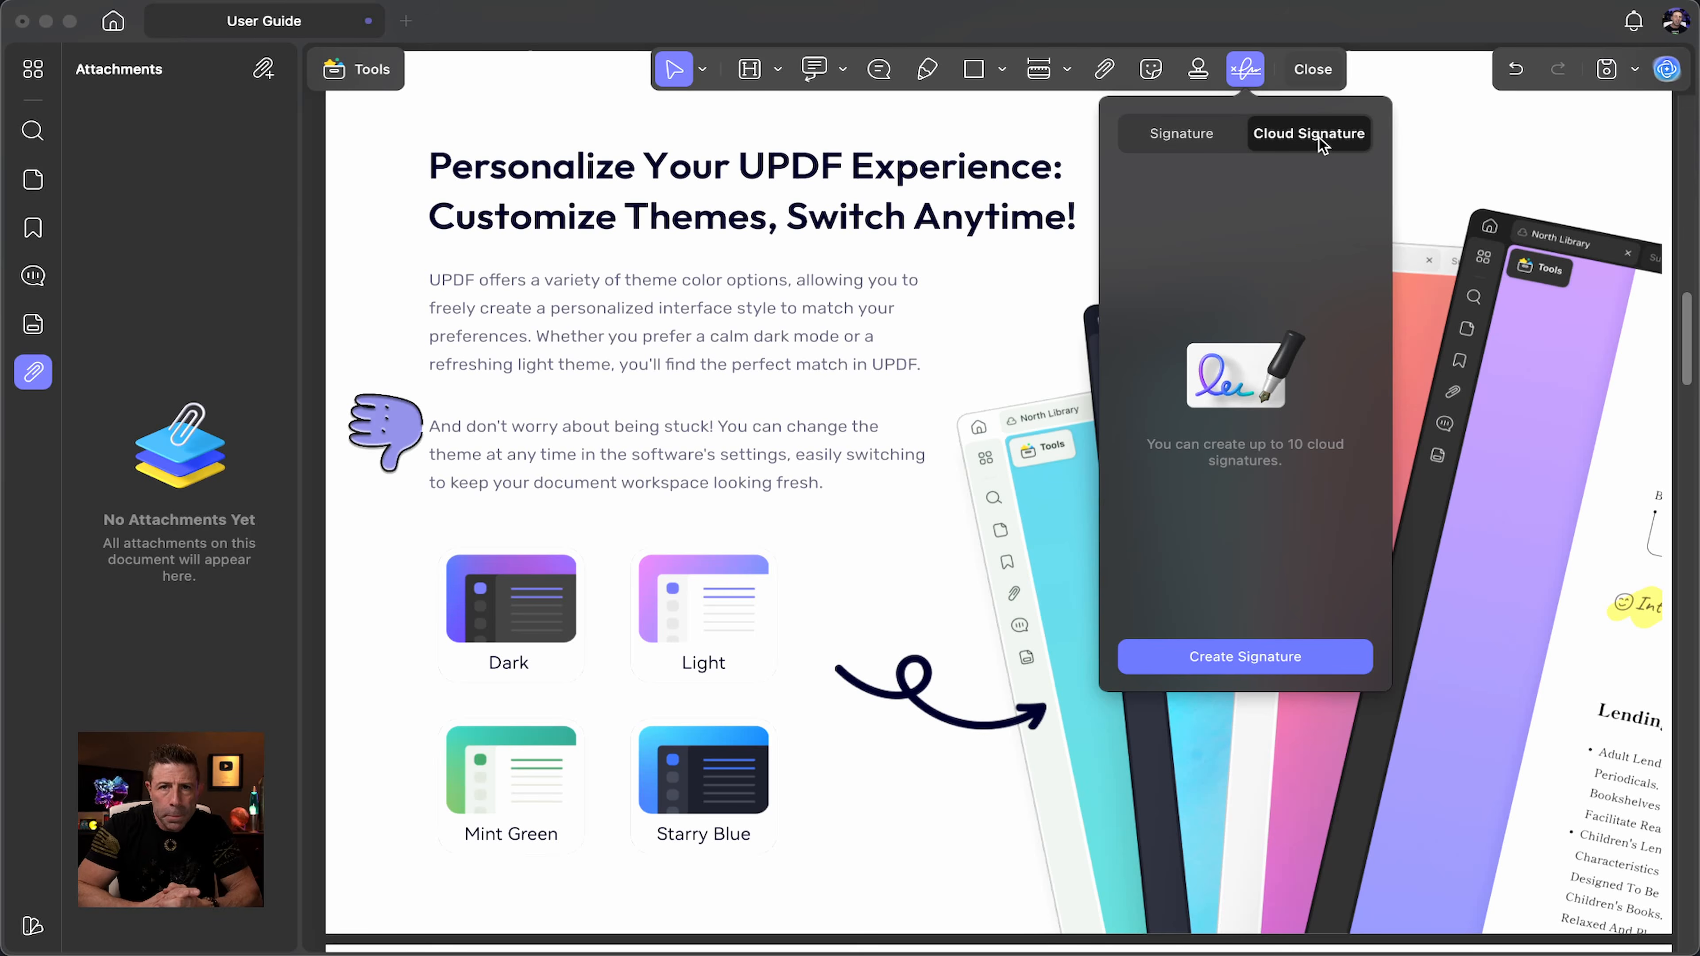
pyautogui.click(809, 35)
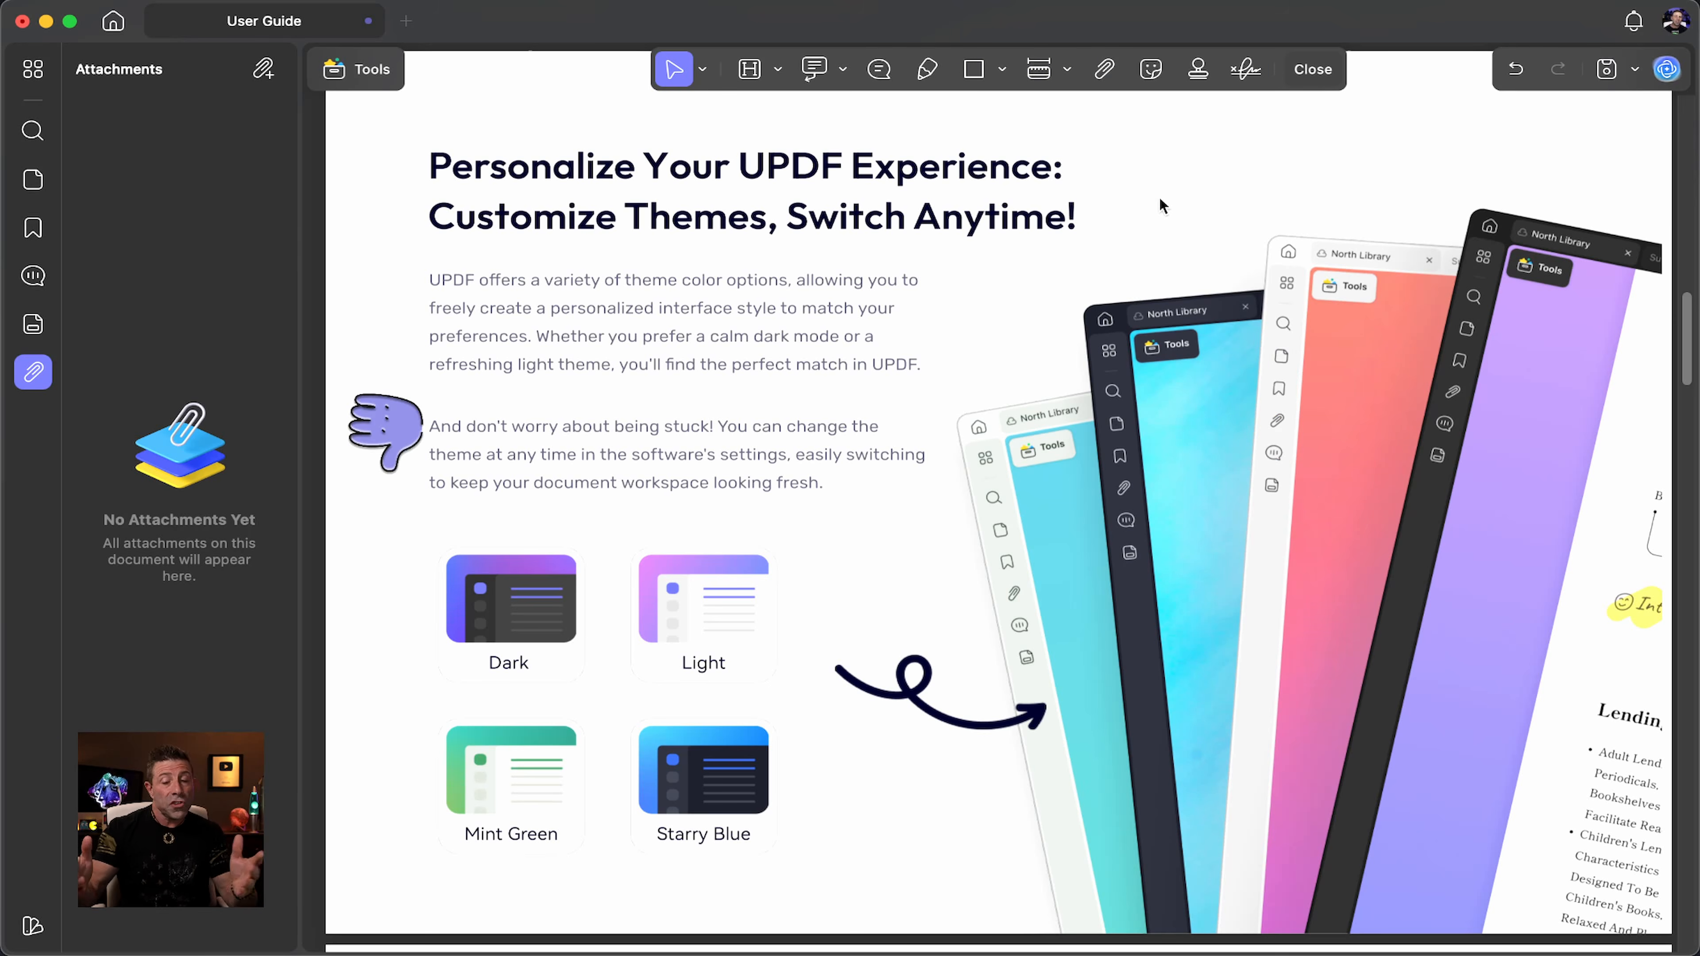
# Step: Open the UPDF AI assistant, view its Chat mode and switch to its Translate mode
pyautogui.click(1668, 69)
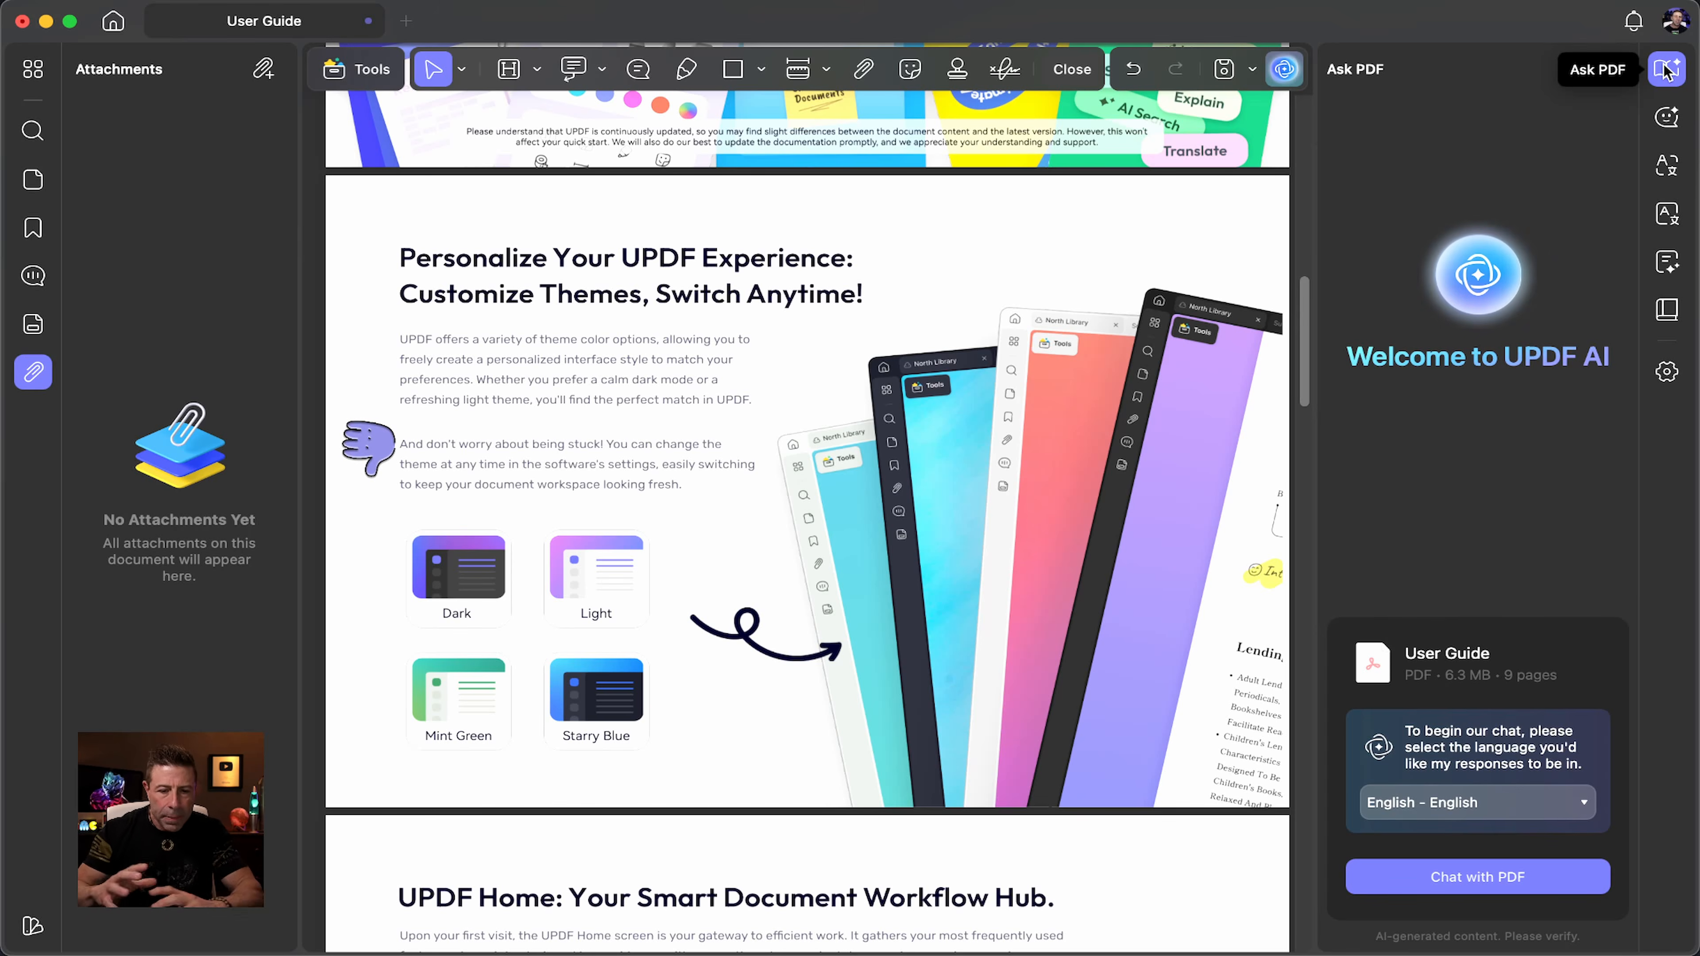
pyautogui.click(1666, 126)
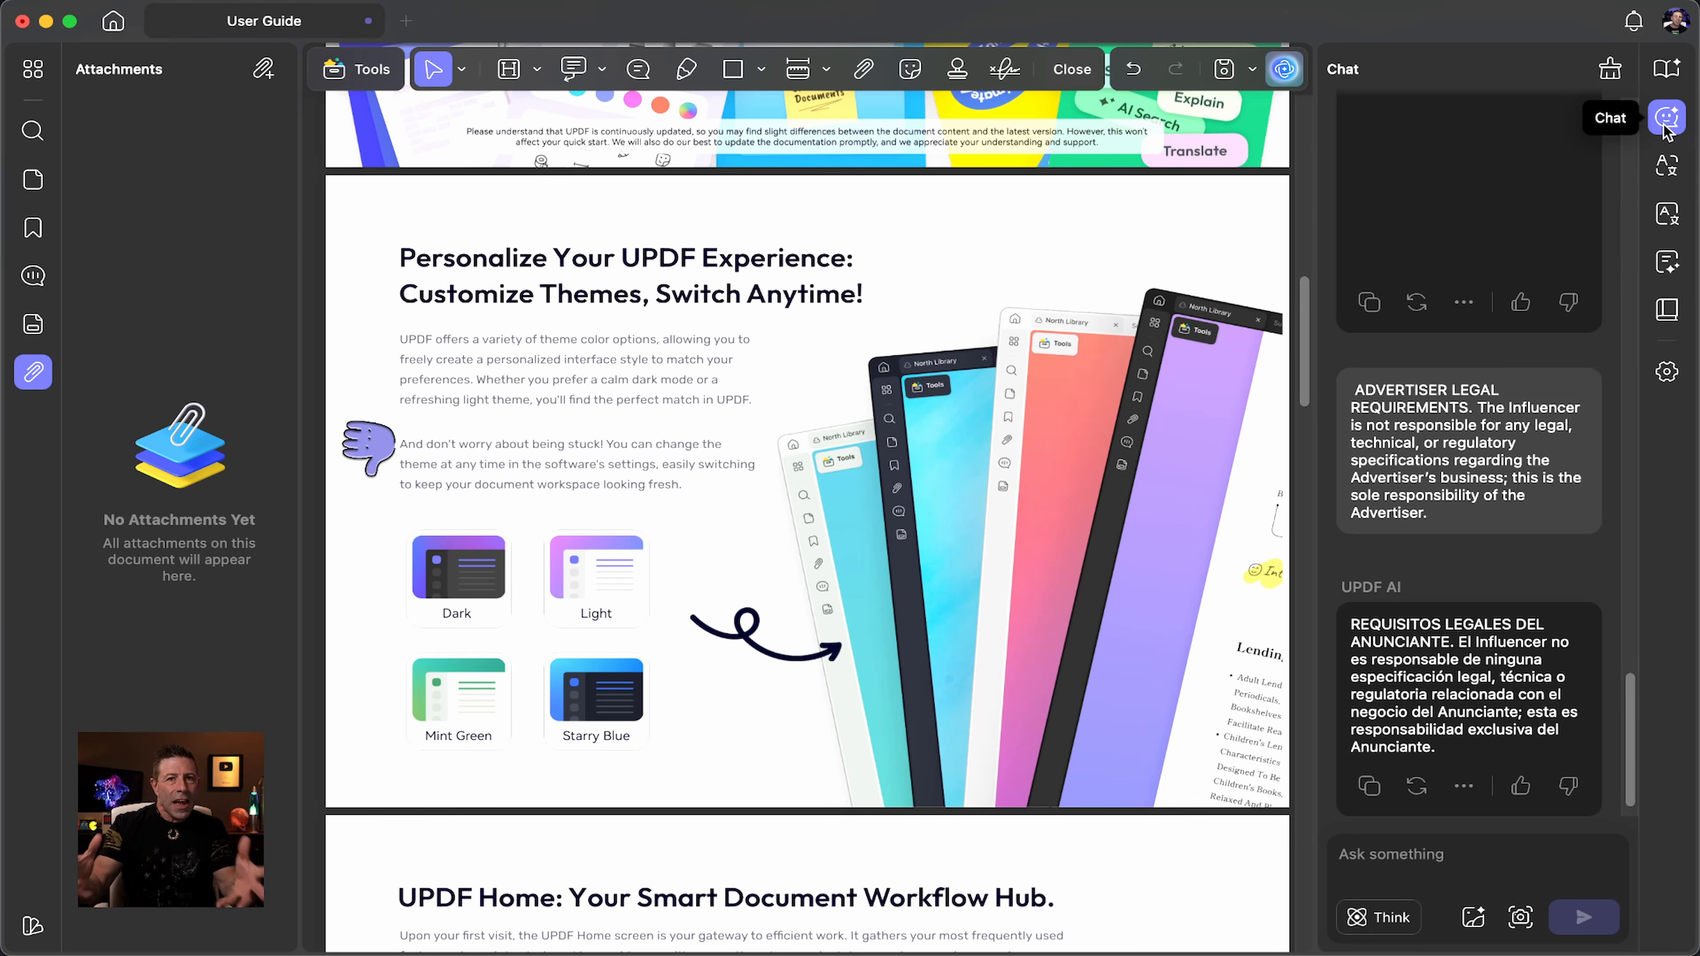
pyautogui.click(1663, 181)
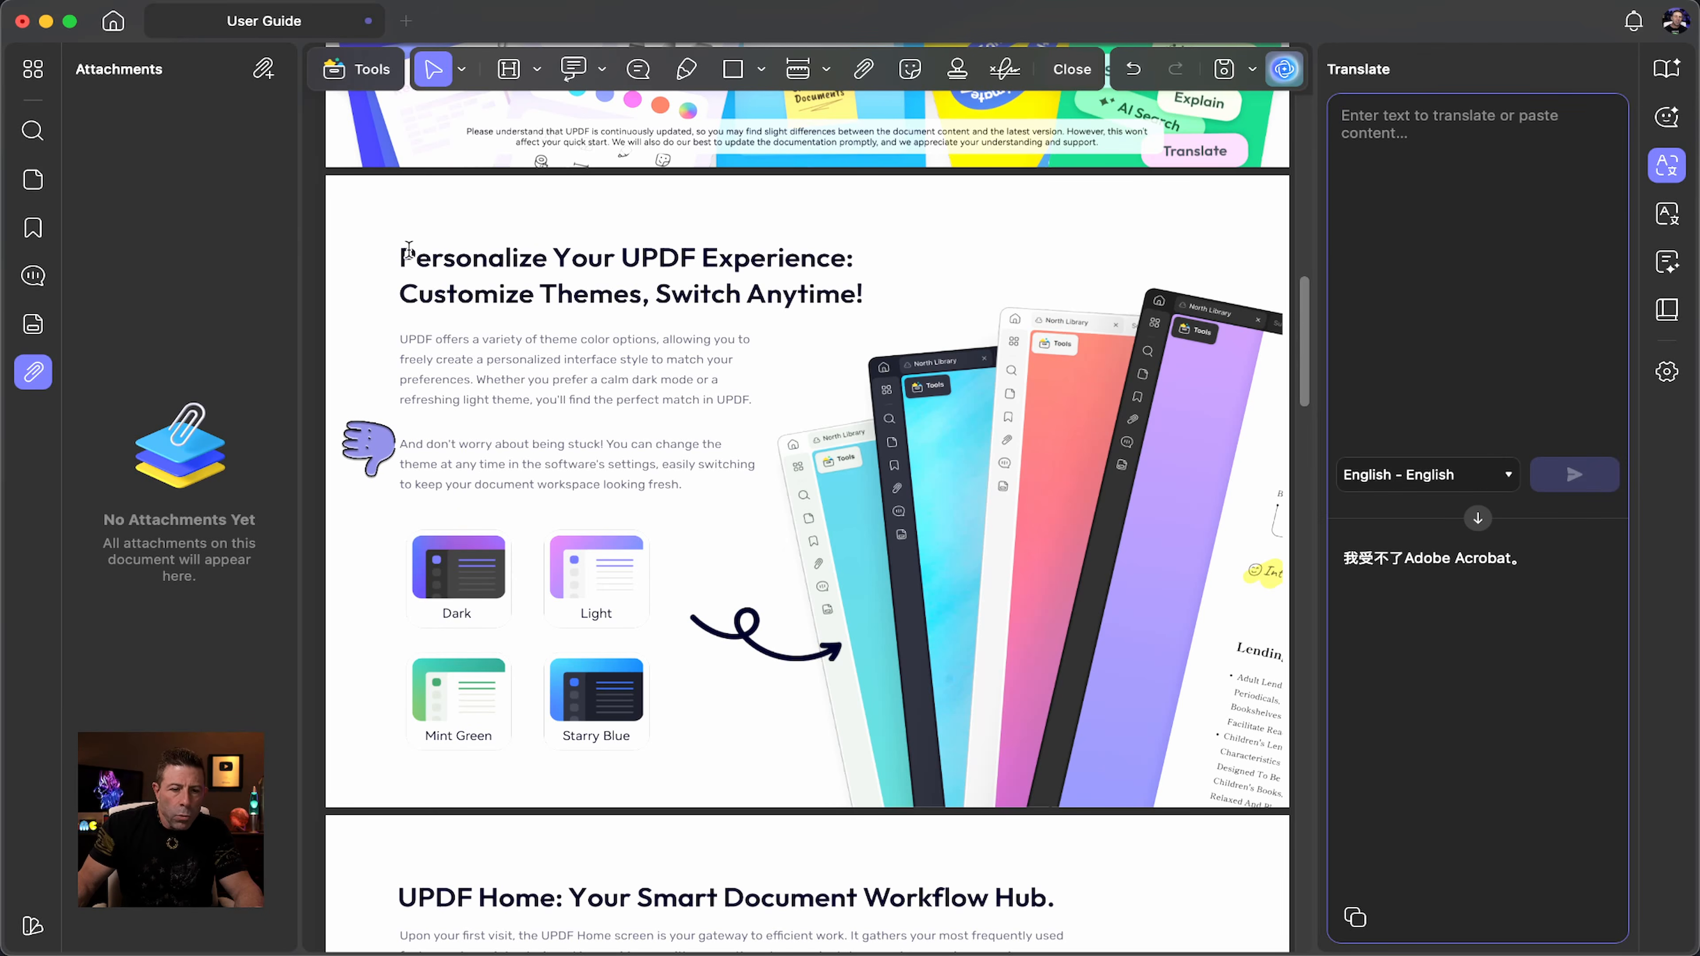
# Step: Copy the heading "Personalize Your UPDF Experience: Customize Themes, Switch Anytime!" from the page into the text to translate
pyautogui.moveTo(401, 250); pyautogui.dragTo(865, 304)
pyautogui.press('super+c')
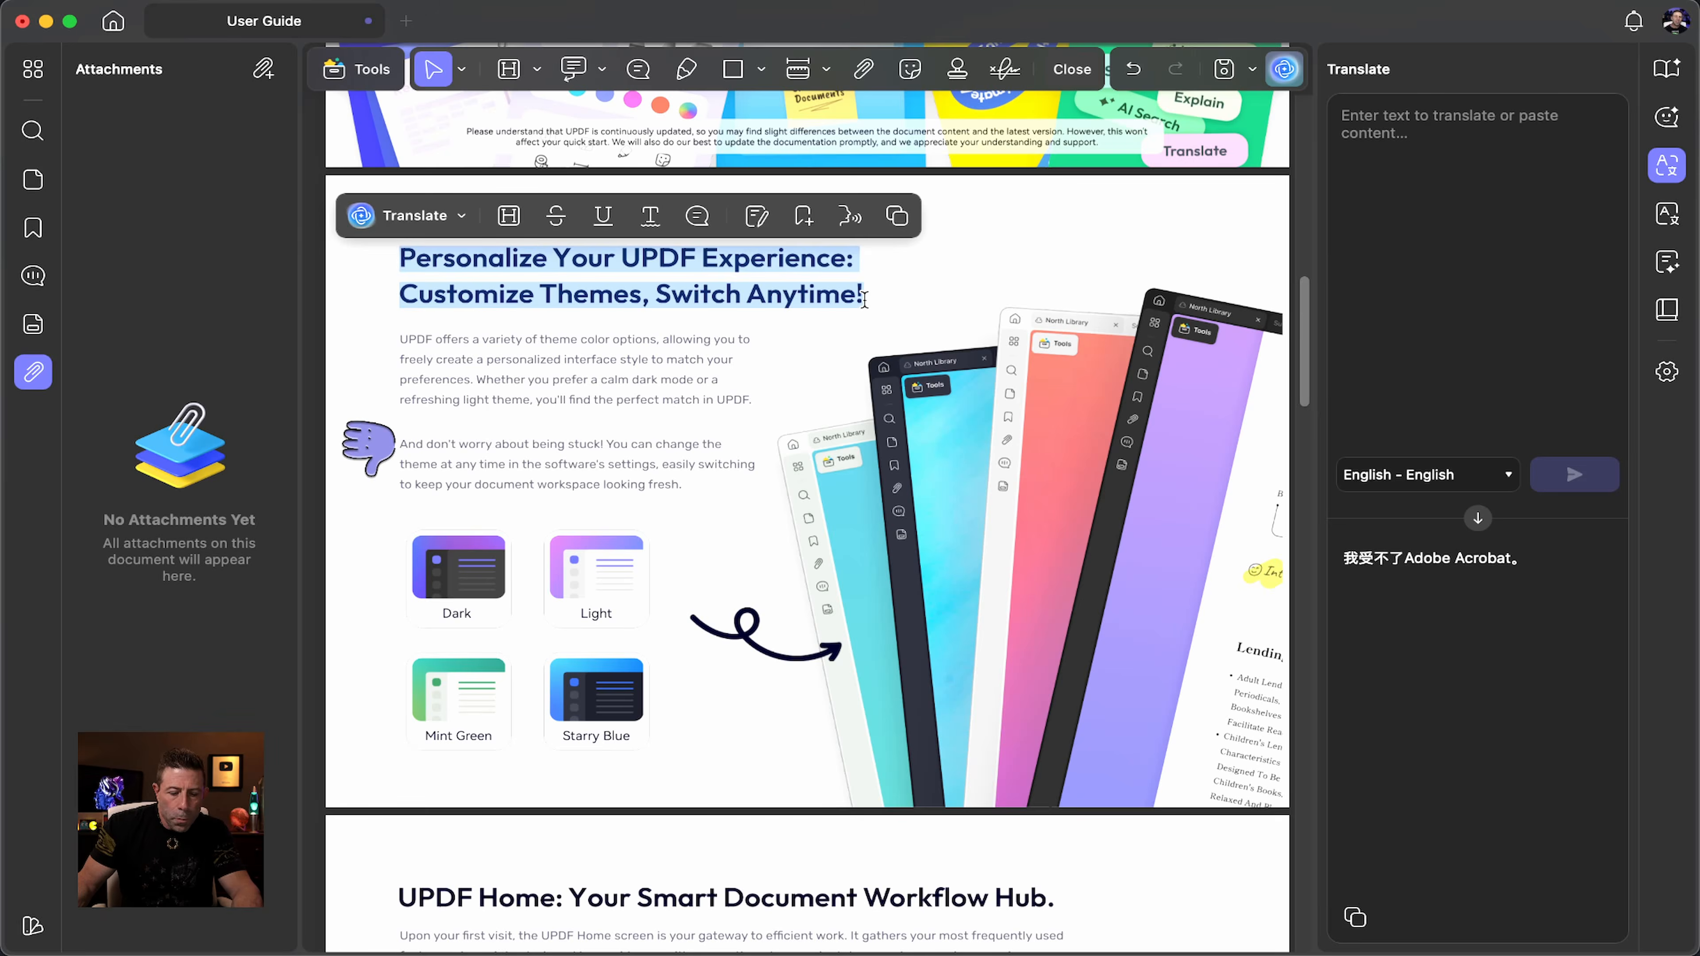
pyautogui.click(1455, 179)
pyautogui.press('super+v')
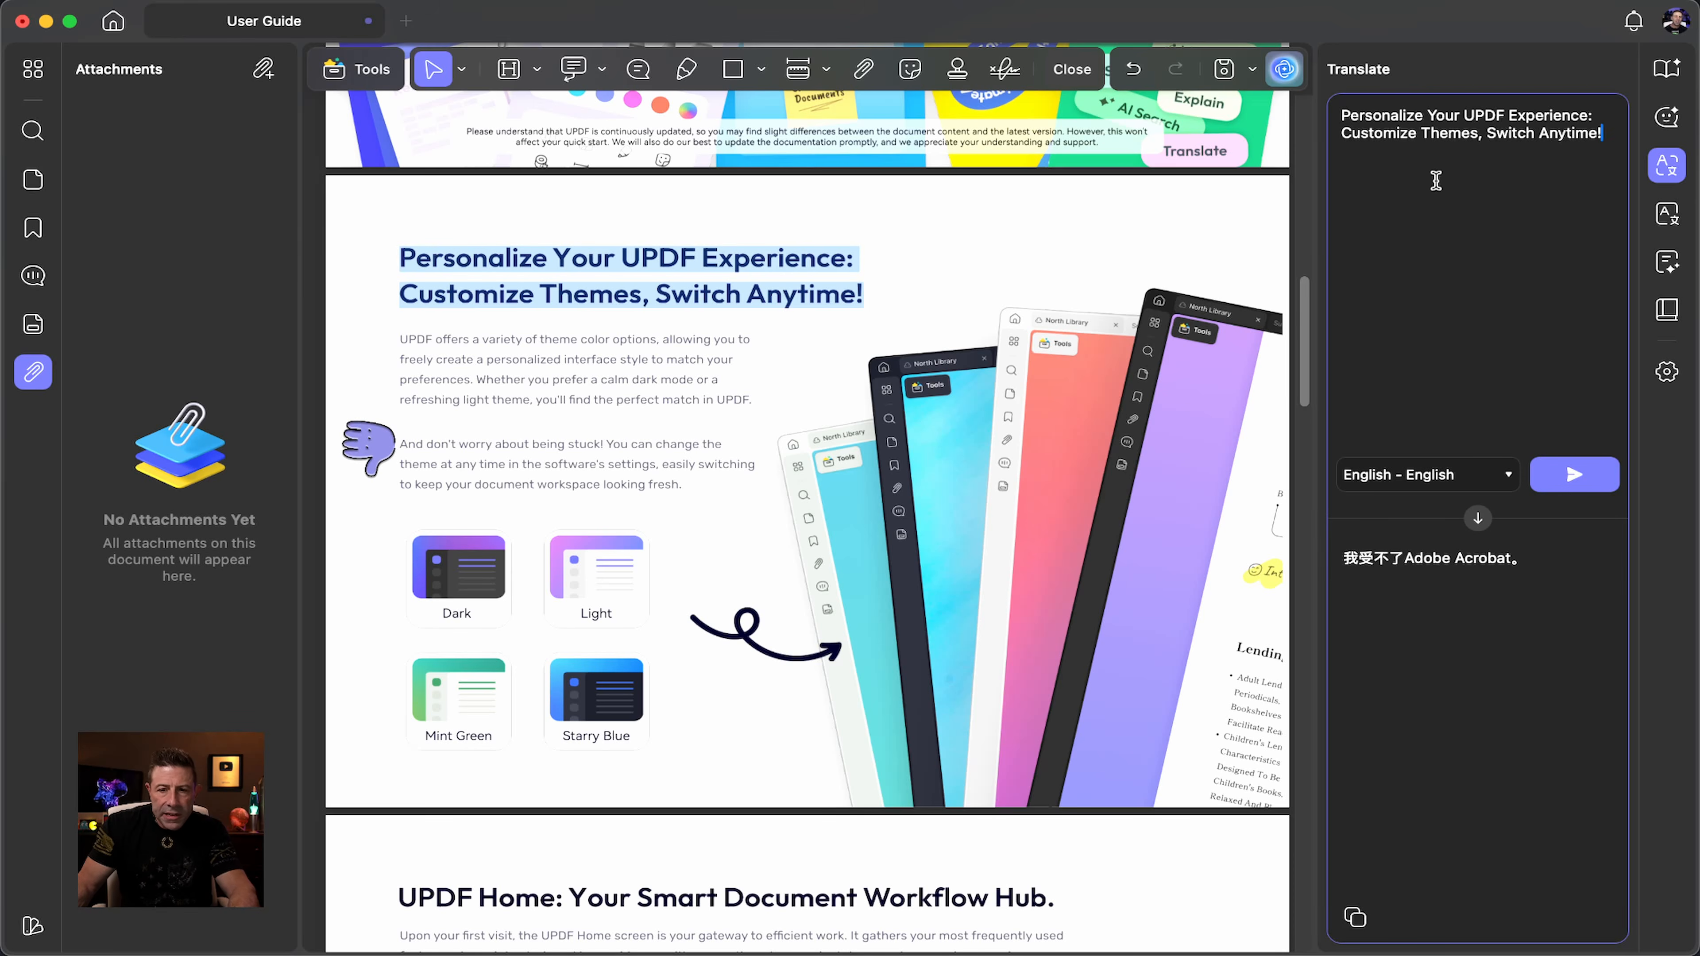
# Step: Set the target language to Deutsch - German and translate the pasted heading
pyautogui.click(1513, 479)
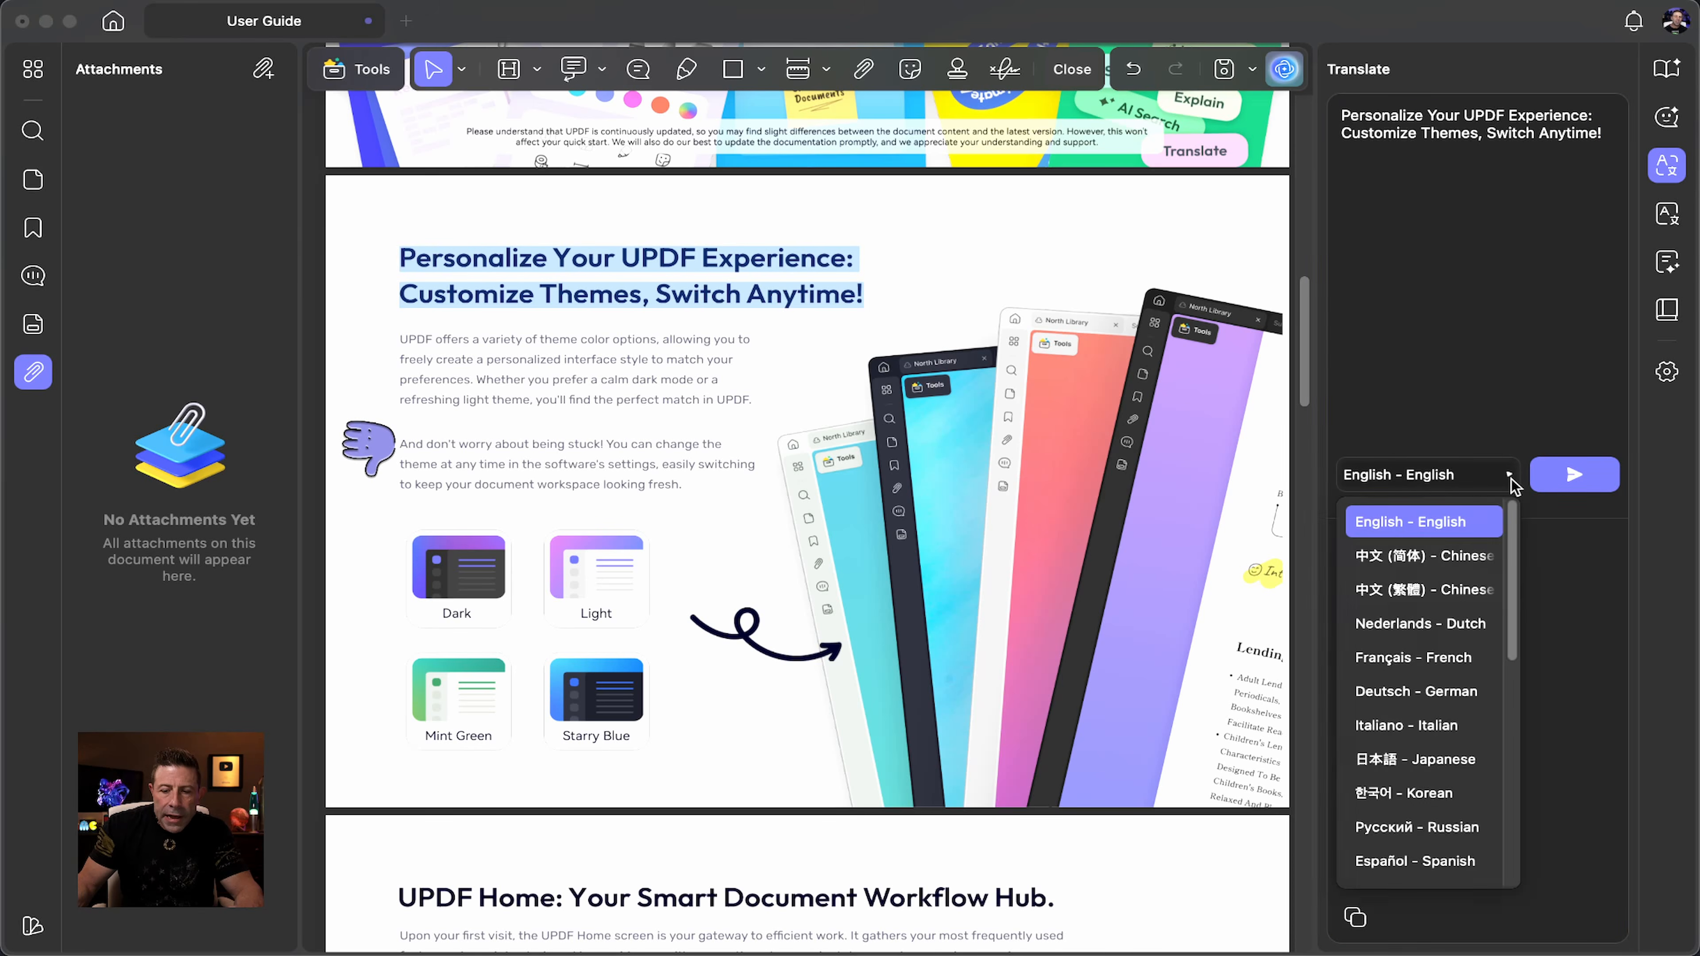
pyautogui.scroll(-5, 1497, 585)
pyautogui.scroll(-3, 1501, 593)
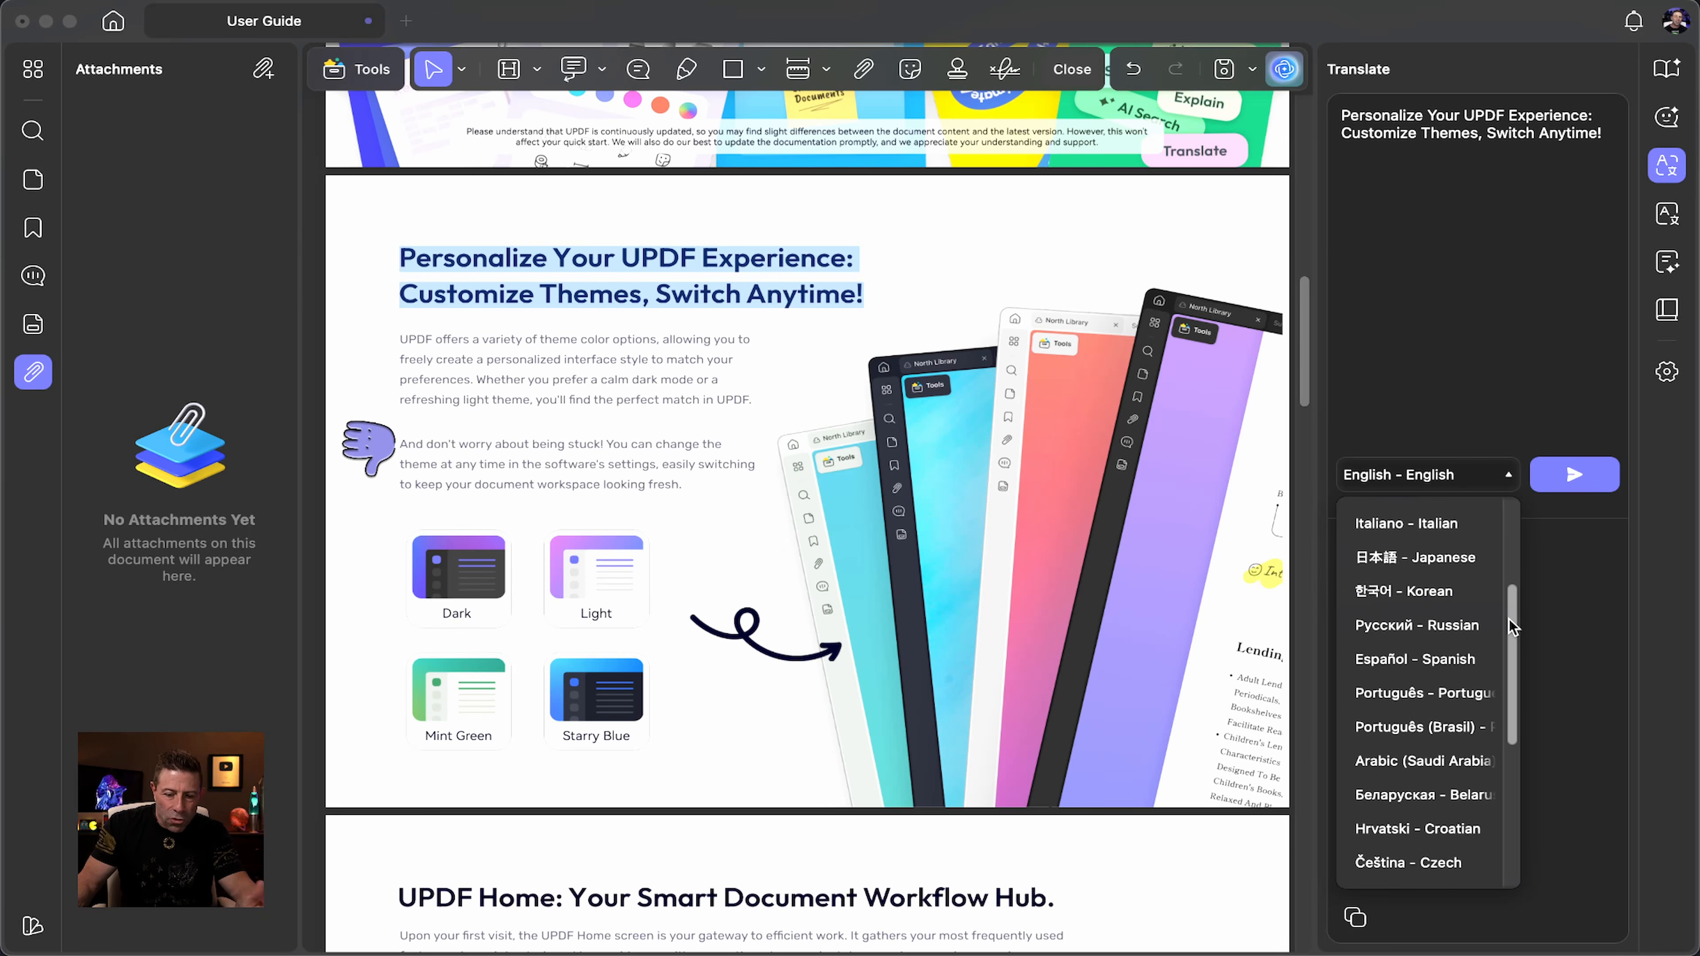
pyautogui.scroll(3, 1509, 613)
pyautogui.click(1454, 547)
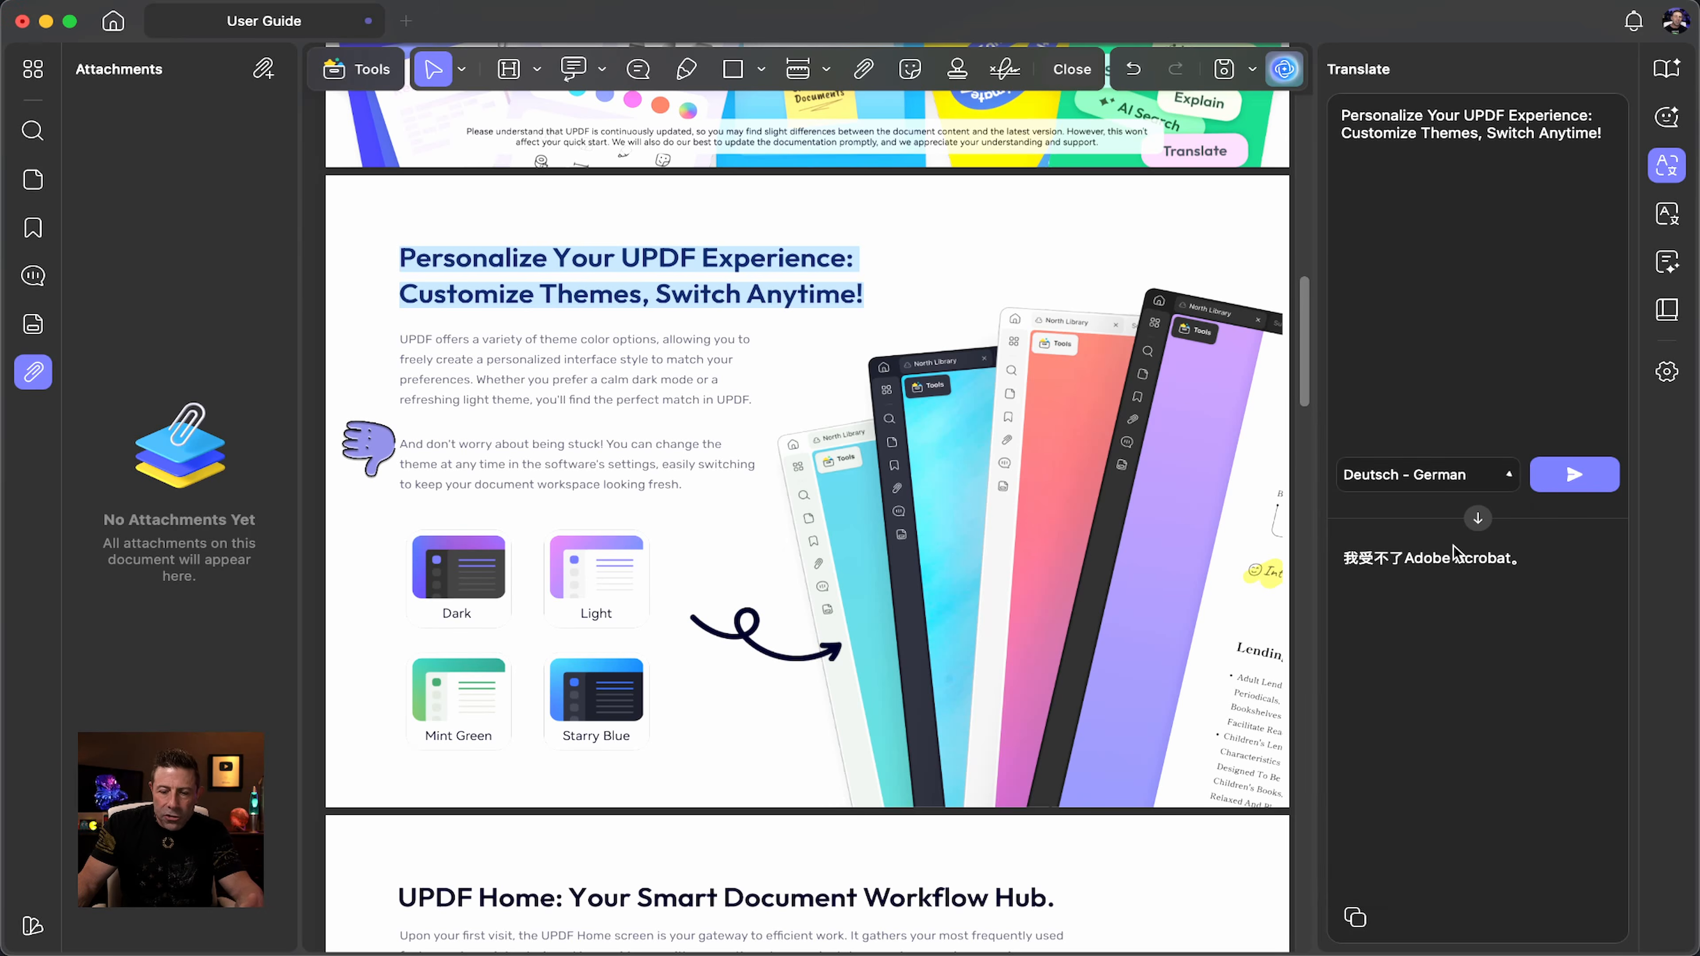
pyautogui.click(1575, 474)
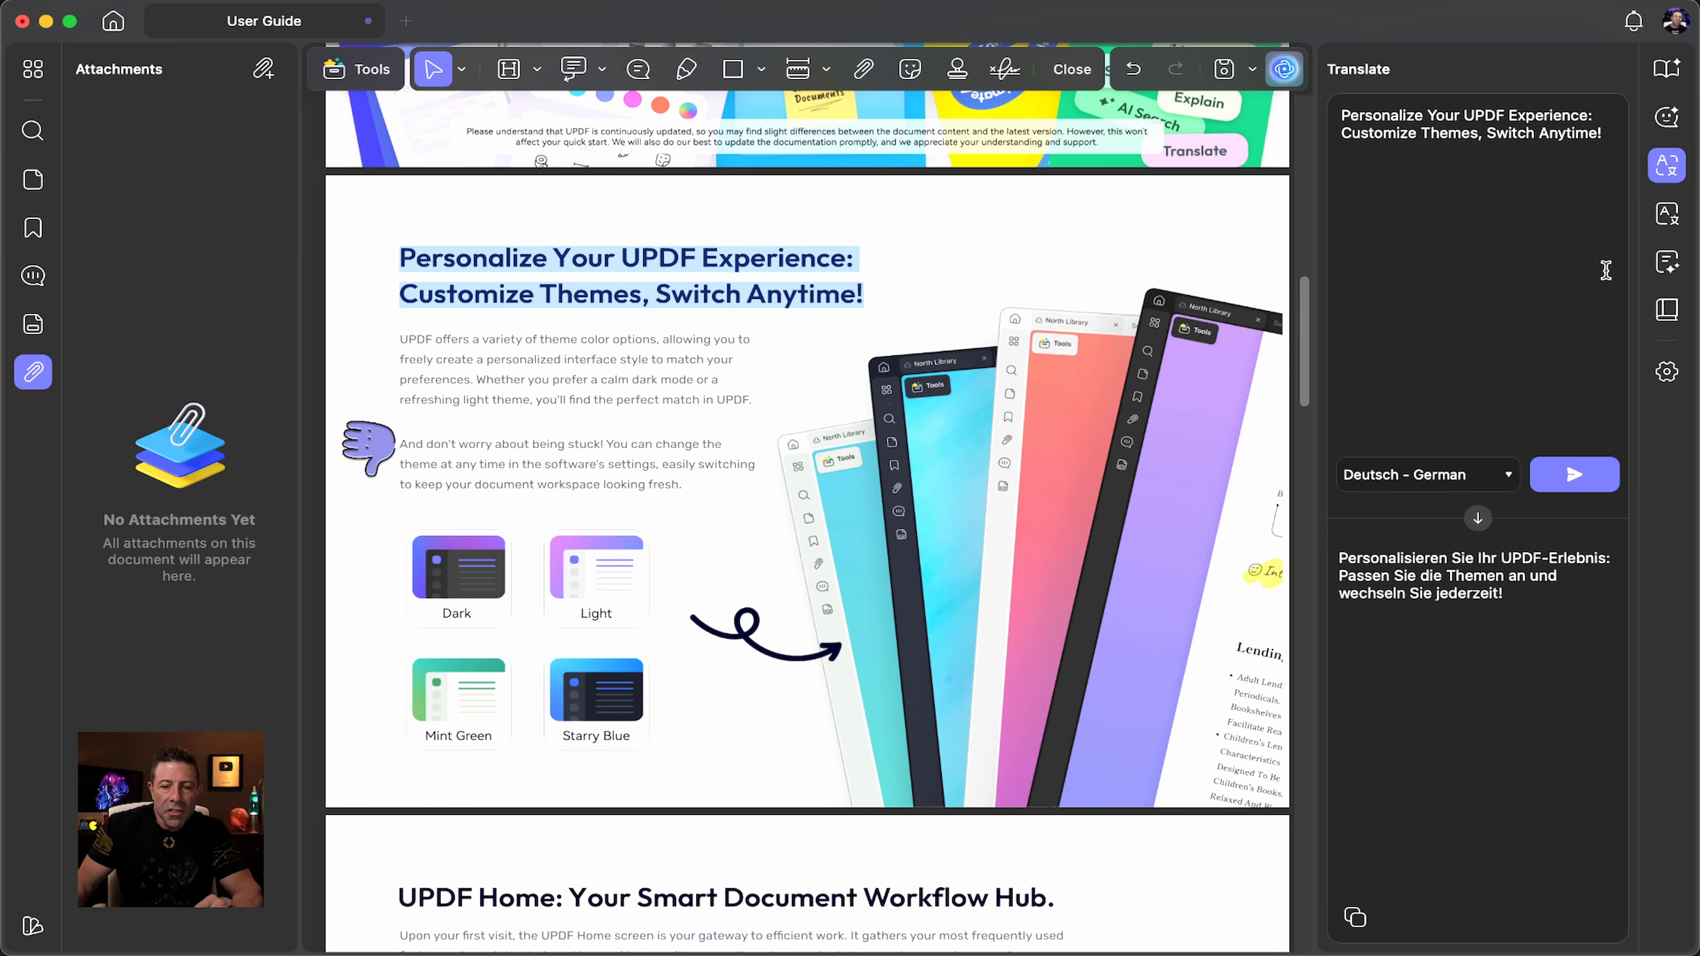
# Step: Set the whole-PDF translation language to Français - French, start the translation of all pages and cancel saving the translated file
pyautogui.click(1666, 215)
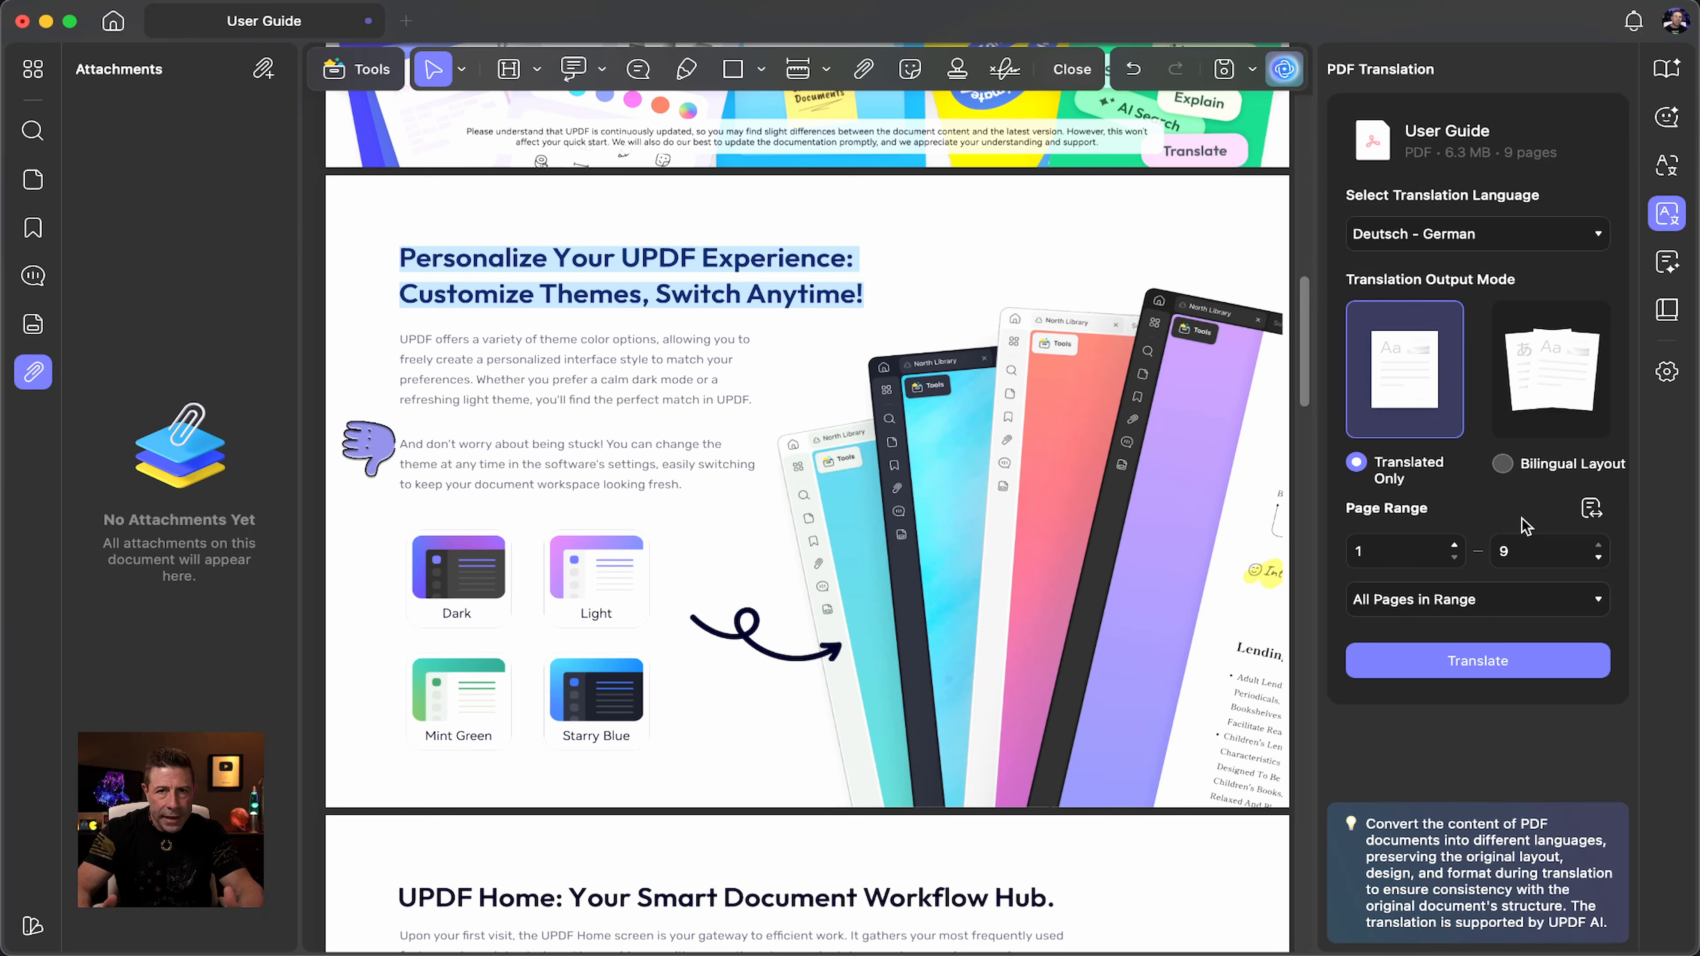
pyautogui.click(1599, 236)
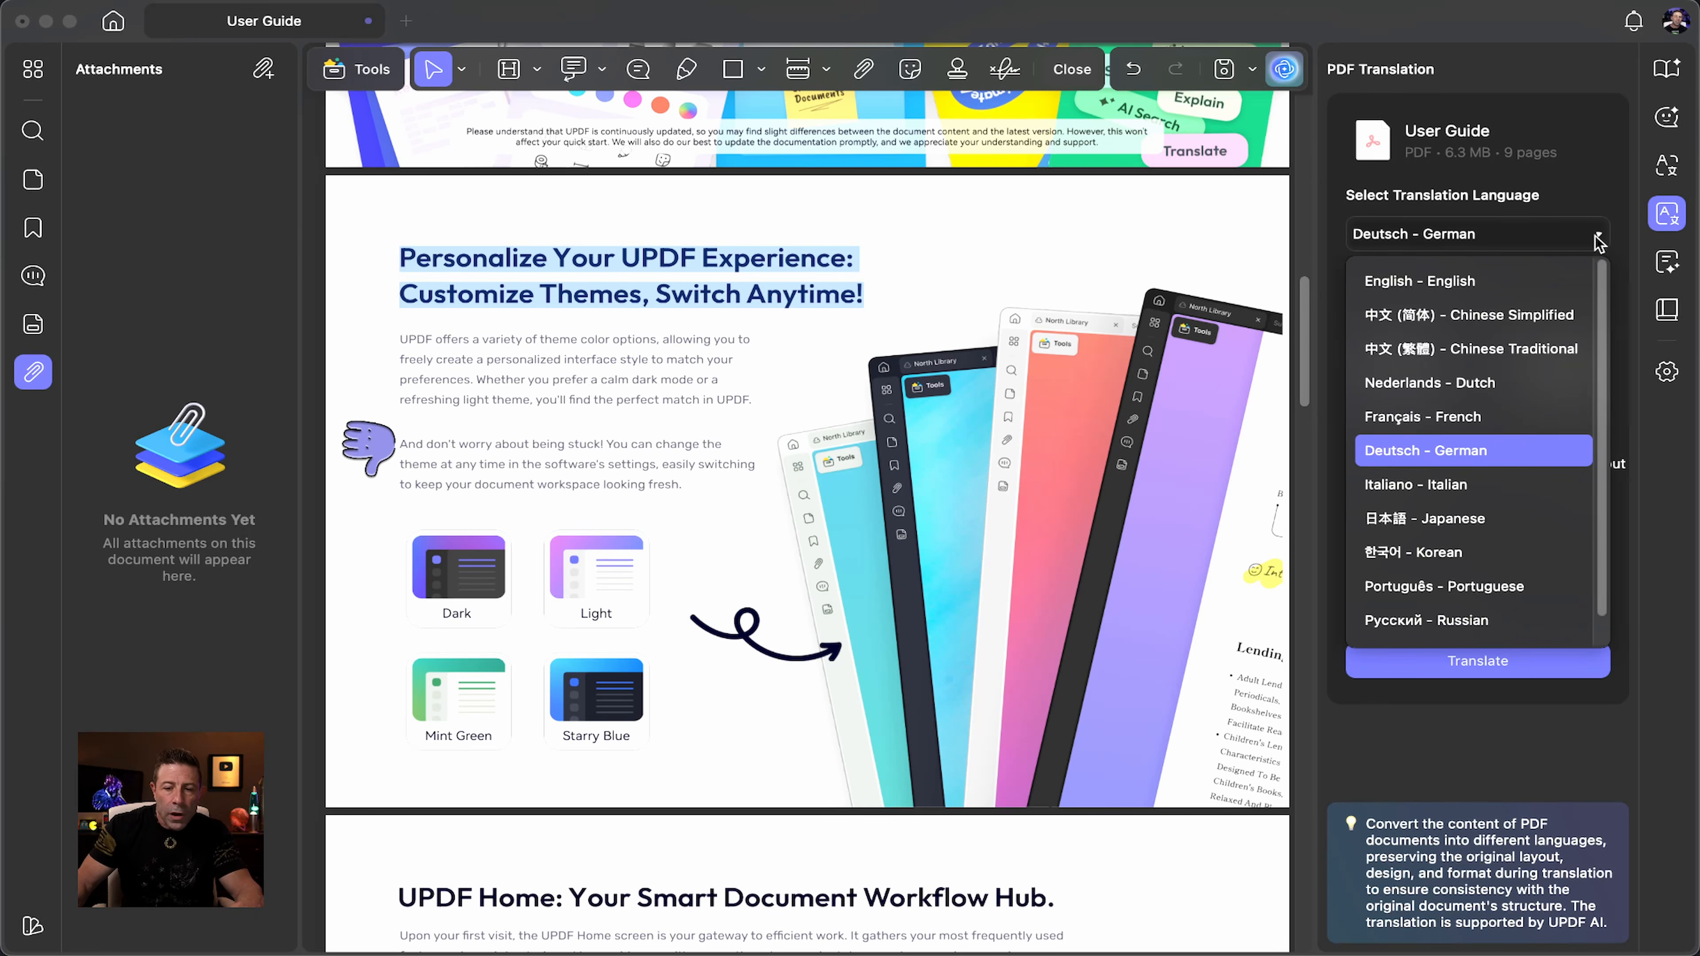
pyautogui.click(1490, 421)
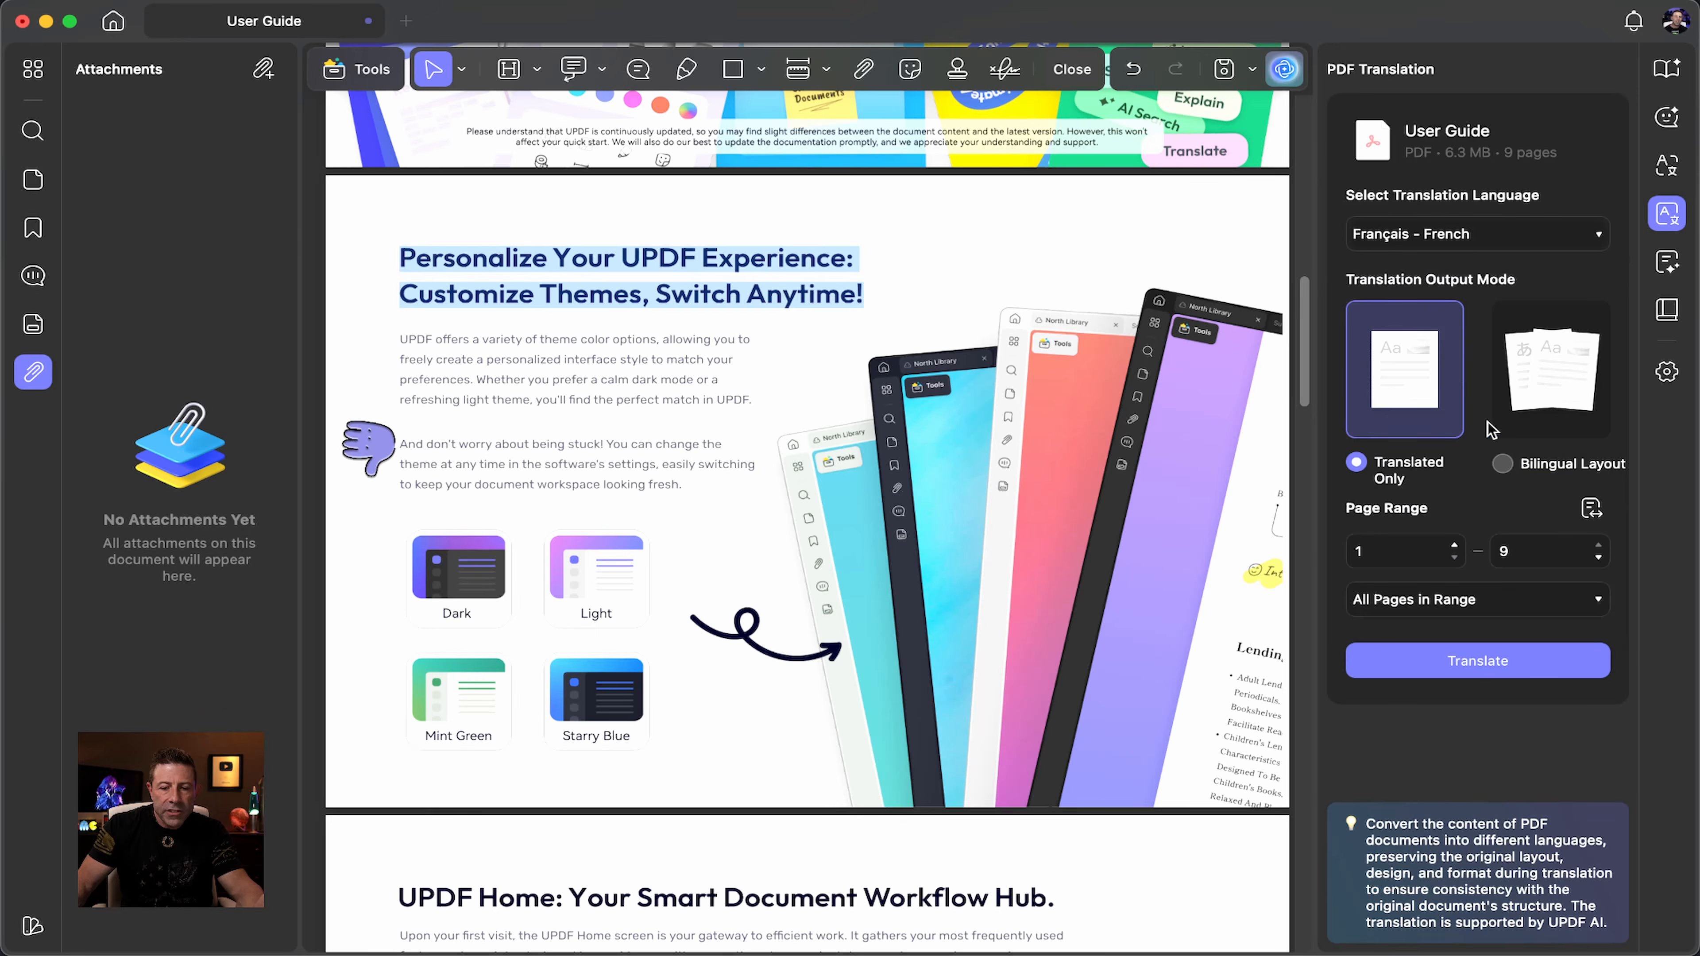
pyautogui.click(1503, 663)
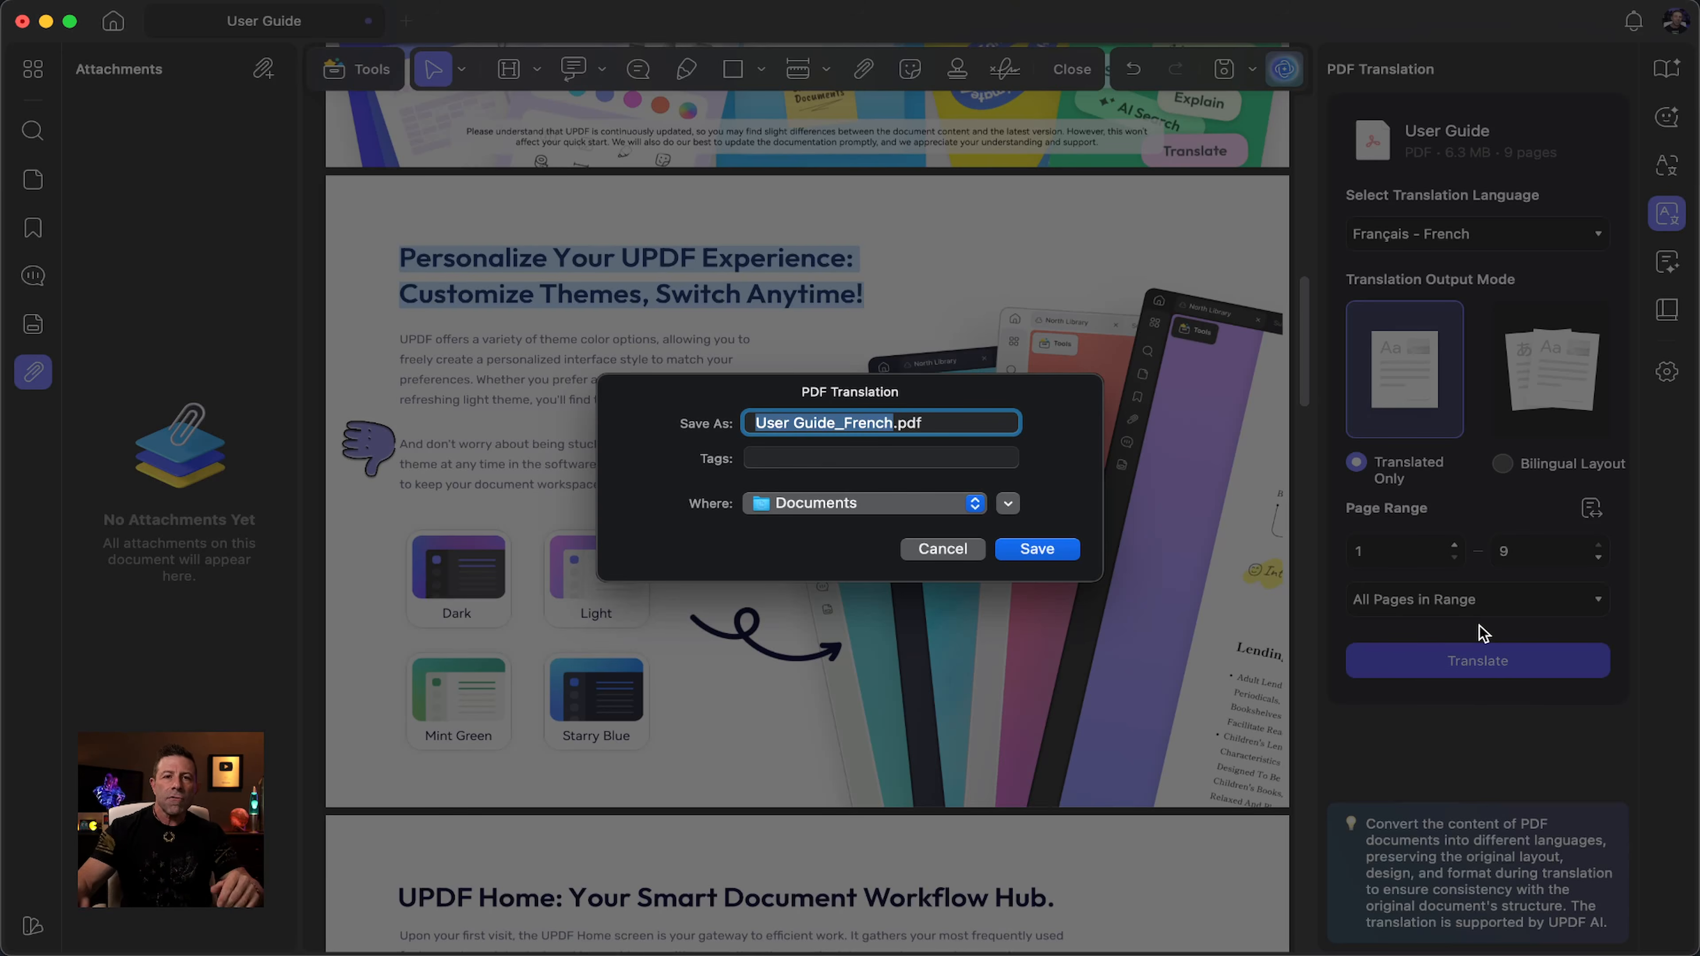
pyautogui.click(969, 555)
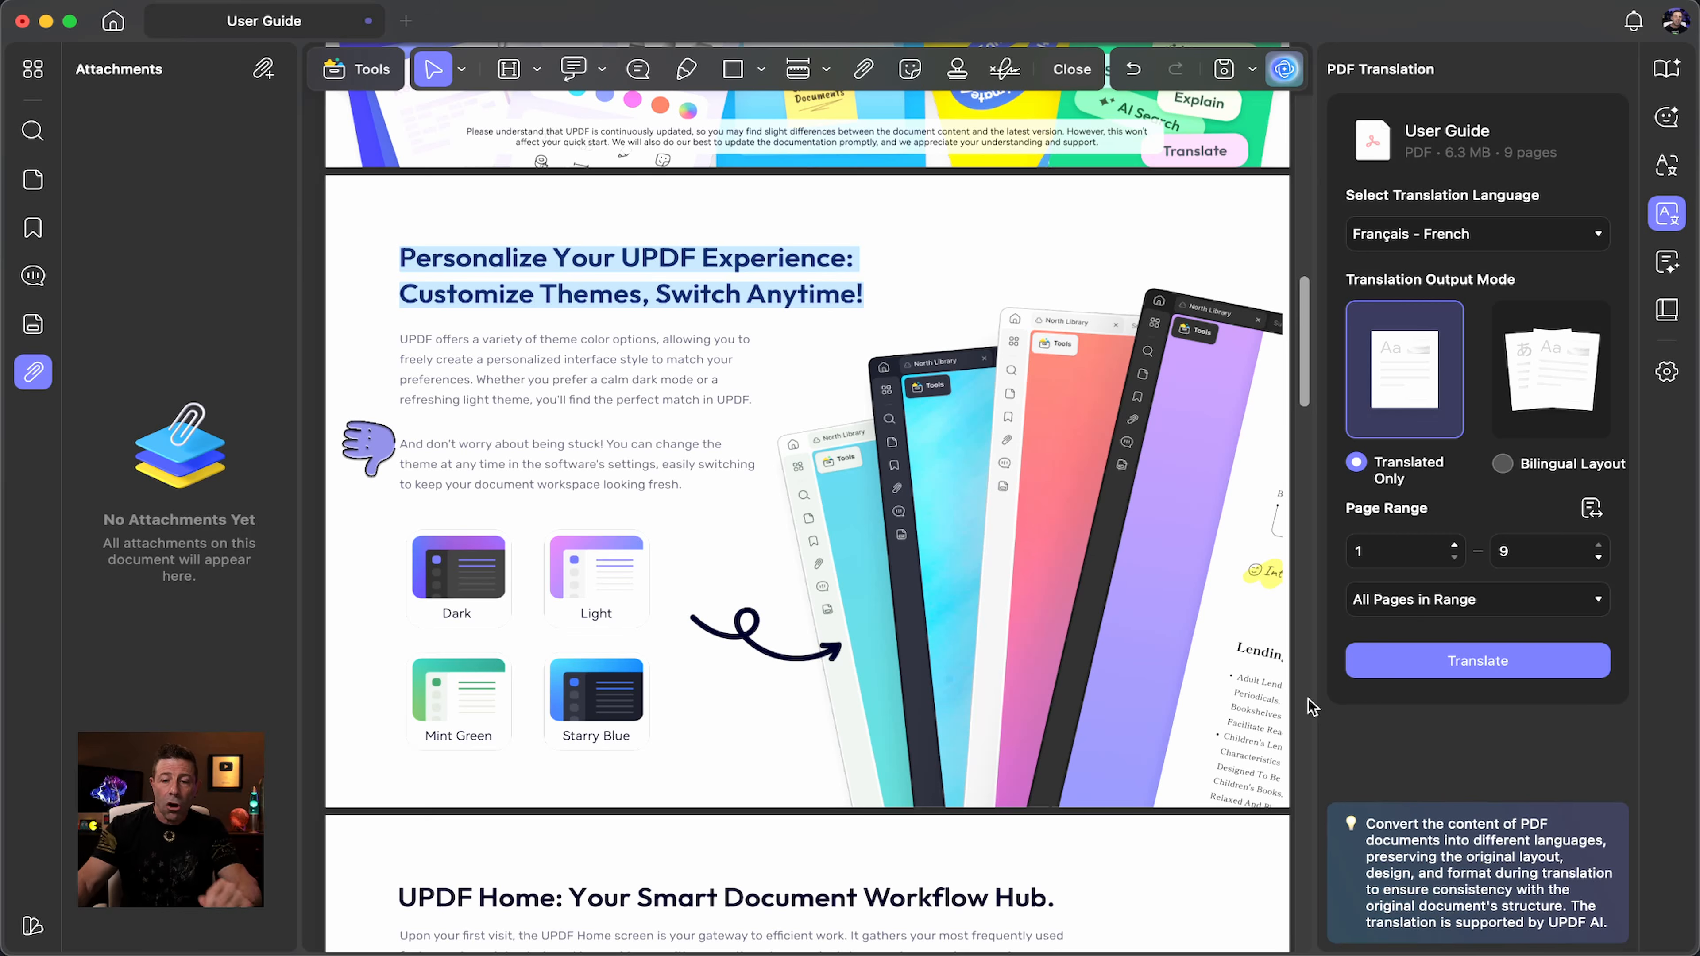
# Step: View the AI assistant's Summarize mode and its Explain mode without entering any text
pyautogui.click(1667, 263)
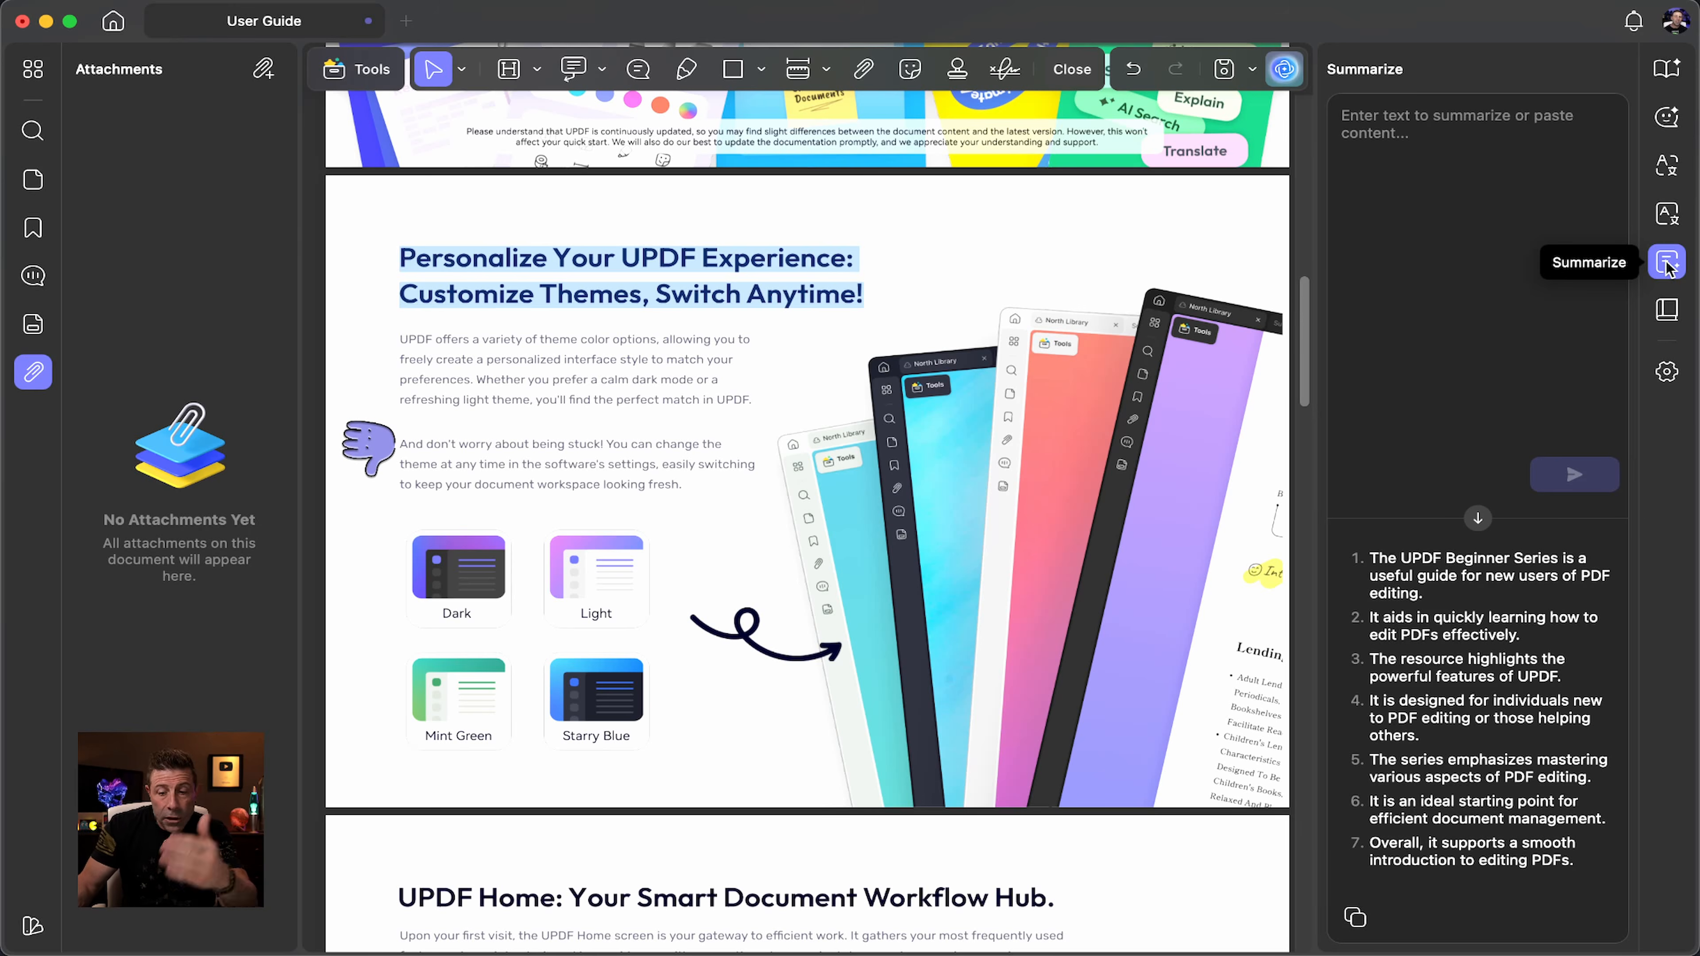
pyautogui.click(1670, 322)
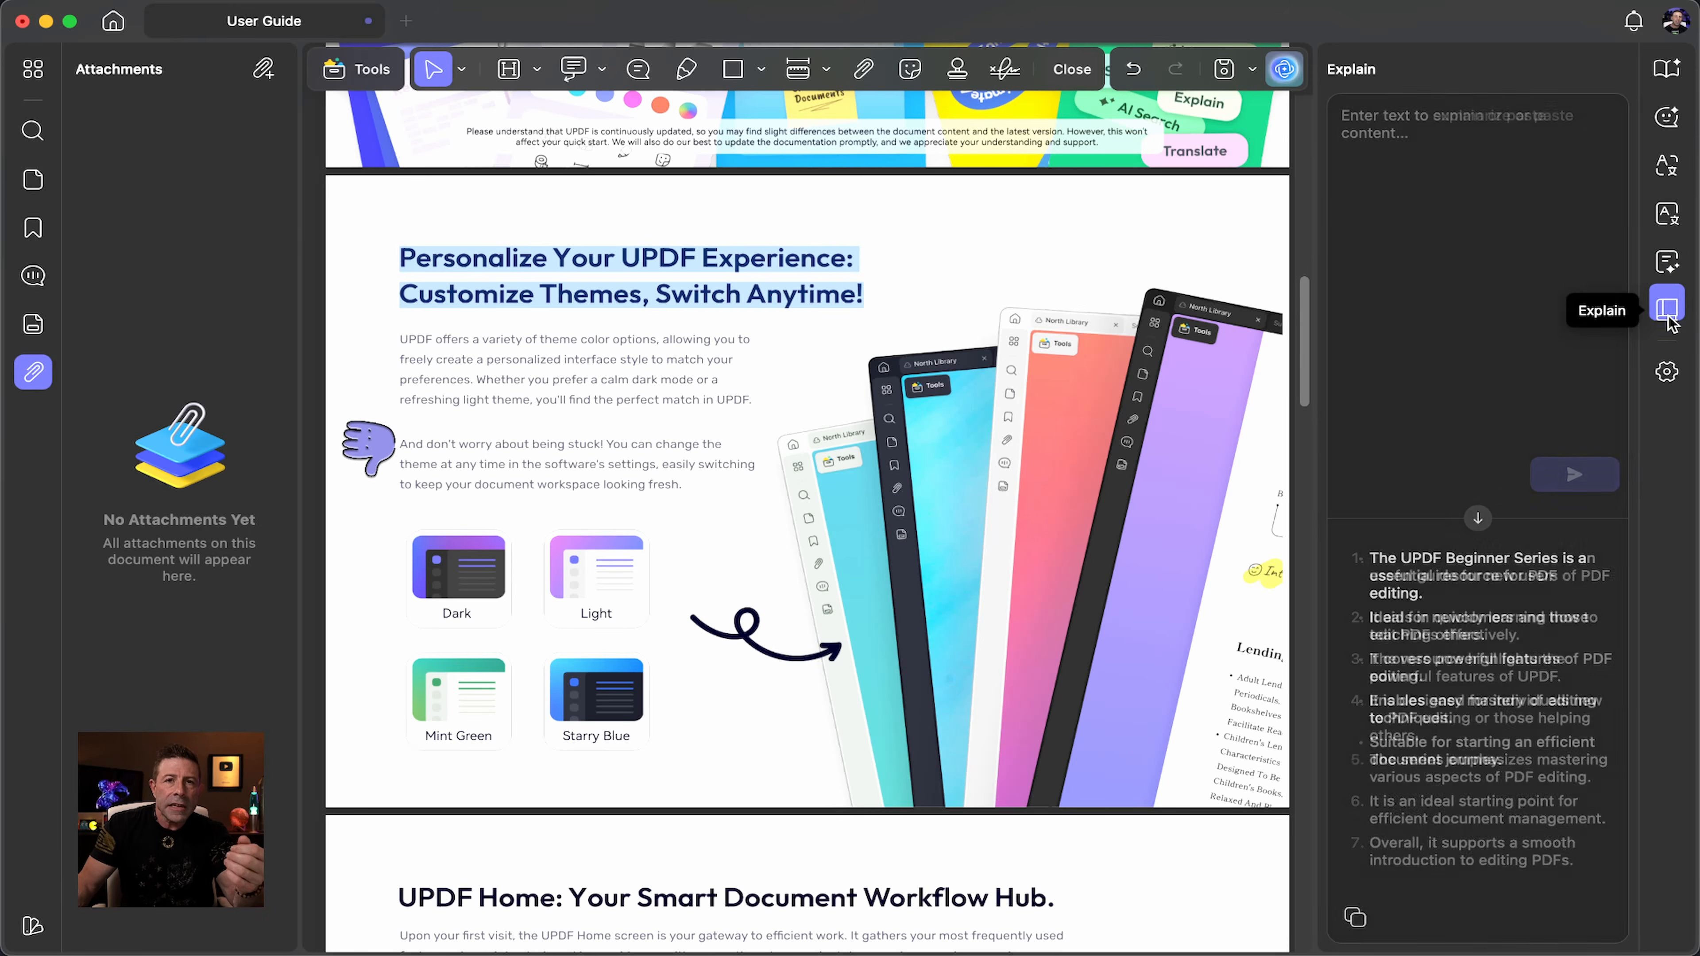